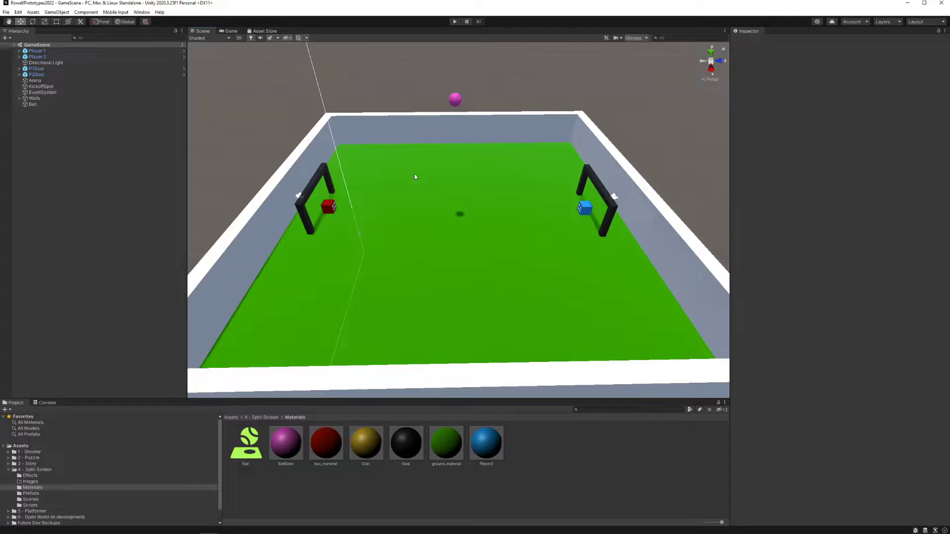
# Step: Select Player 1 and start a play test of the split-screen game scene
pyautogui.moveTo(469, 251); pyautogui.dragTo(369, 262, button='right')
pyautogui.scroll(-3, 473, 262)
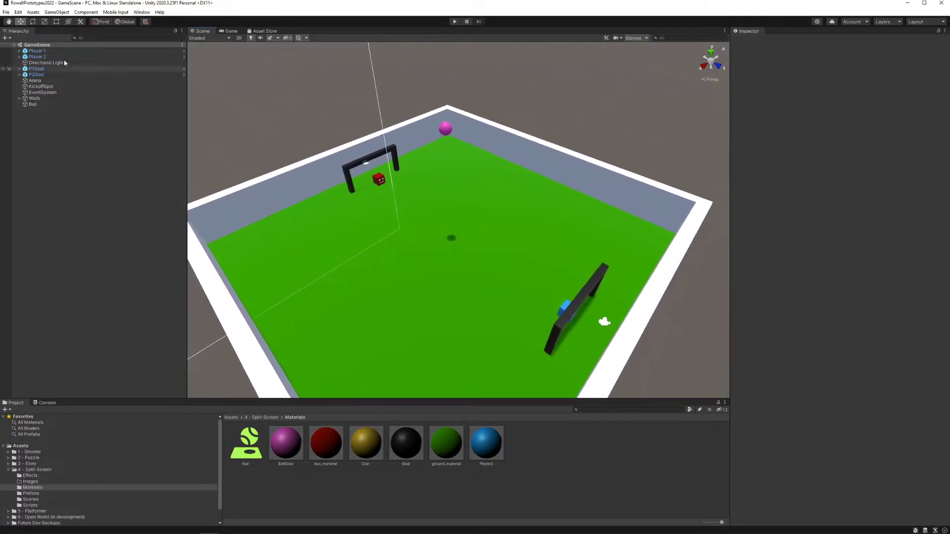
pyautogui.click(42, 51)
pyautogui.click(452, 22)
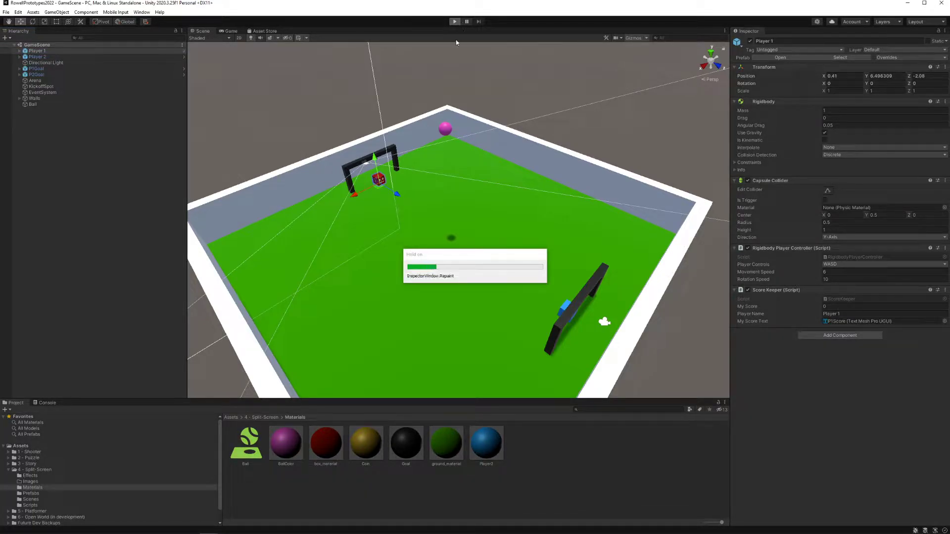
# Step: Play-test Player 1 by steering the red cube into the ball and pushing it into the goal behind the blue cube
pyautogui.press('w')
pyautogui.press('a')
pyautogui.press('d')
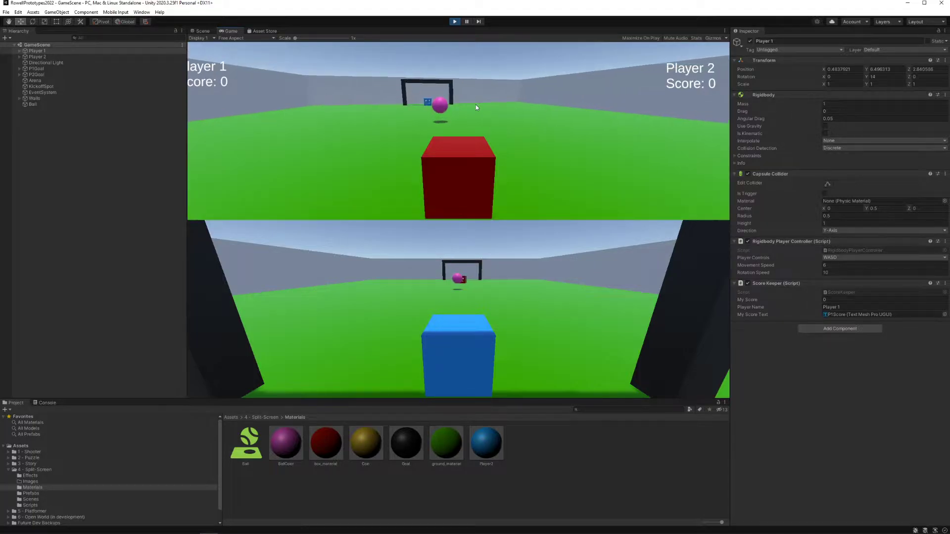
pyautogui.press('a')
pyautogui.press('Up')
pyautogui.press('Right')
pyautogui.press('Left')
pyautogui.press('a')
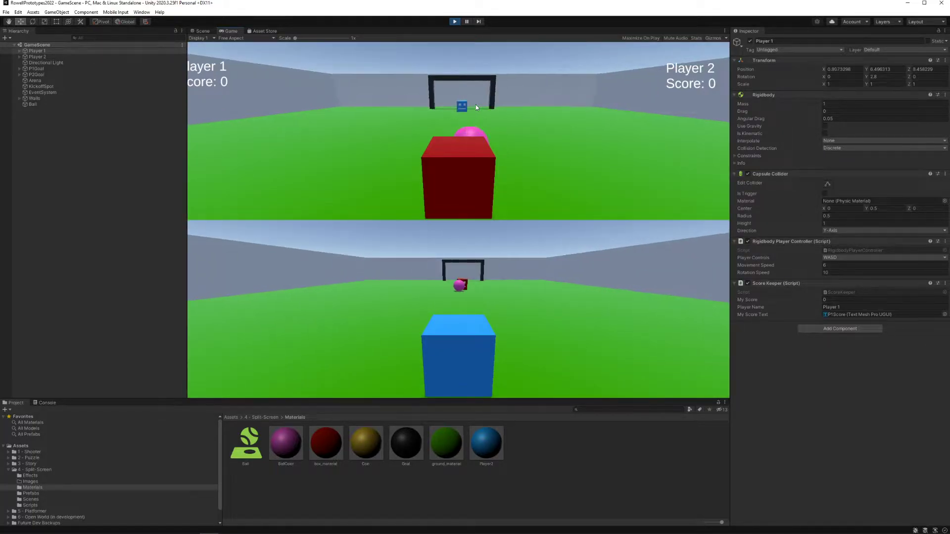
pyautogui.press('w')
pyautogui.press('d')
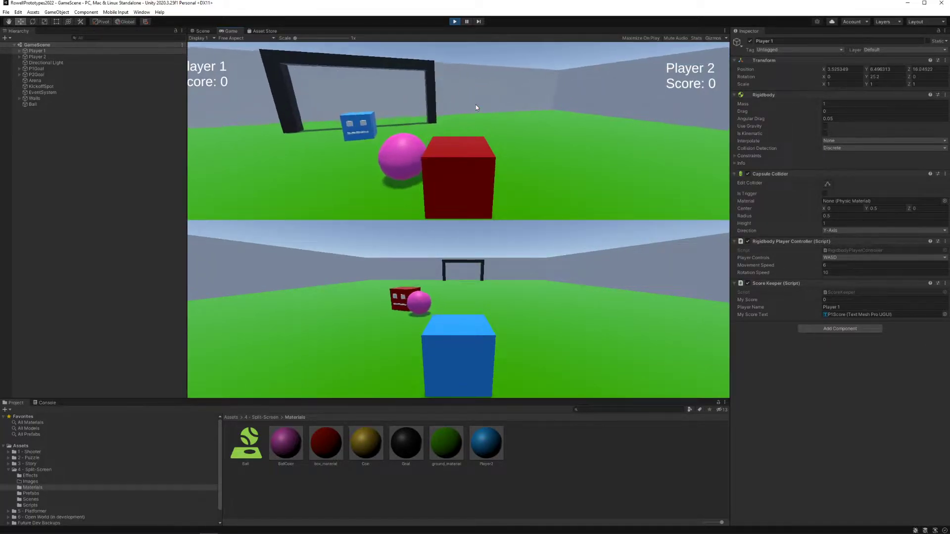
pyautogui.press('a')
pyautogui.press('s')
pyautogui.press('a')
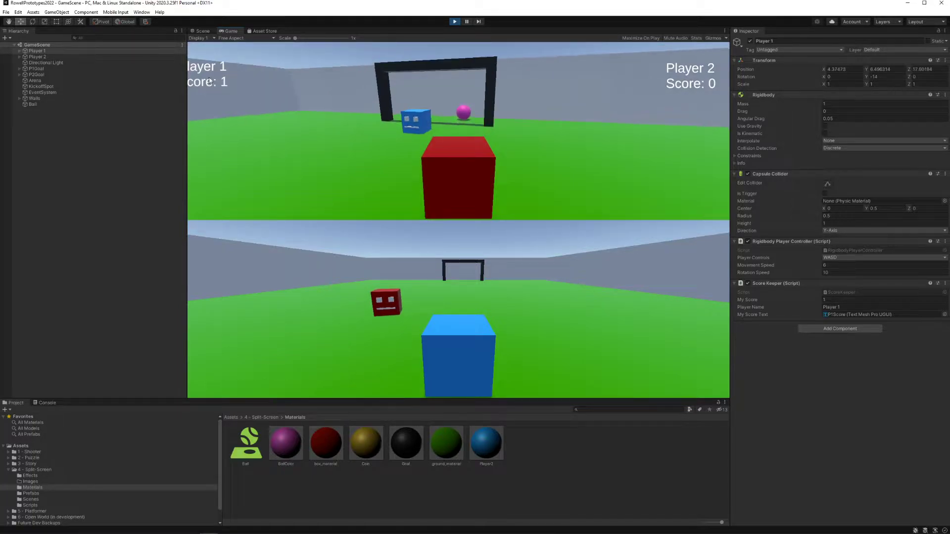
# Step: Turn the red cube around and push the respawned ball into Player 1's own goal to test Player 2's scoring
pyautogui.press('s')
pyautogui.press('d')
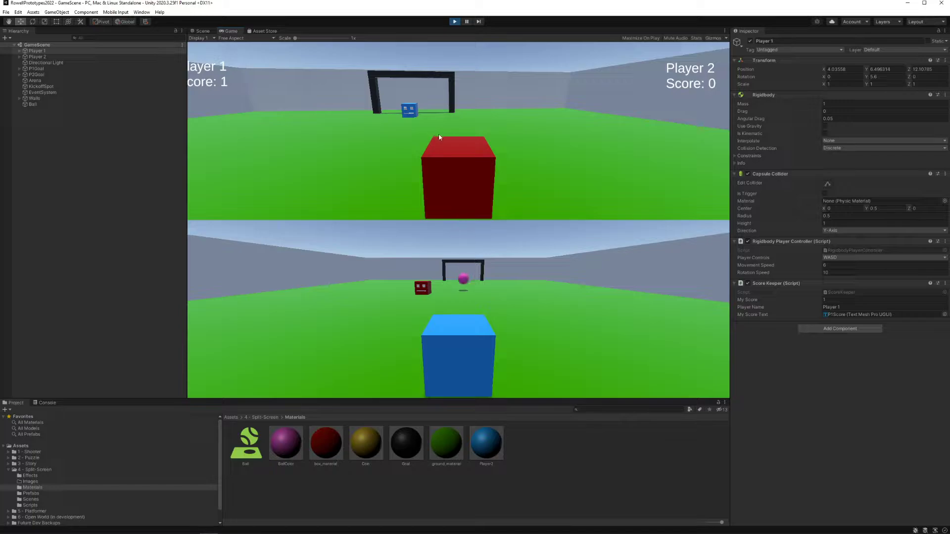
pyautogui.press('a')
pyautogui.press('w')
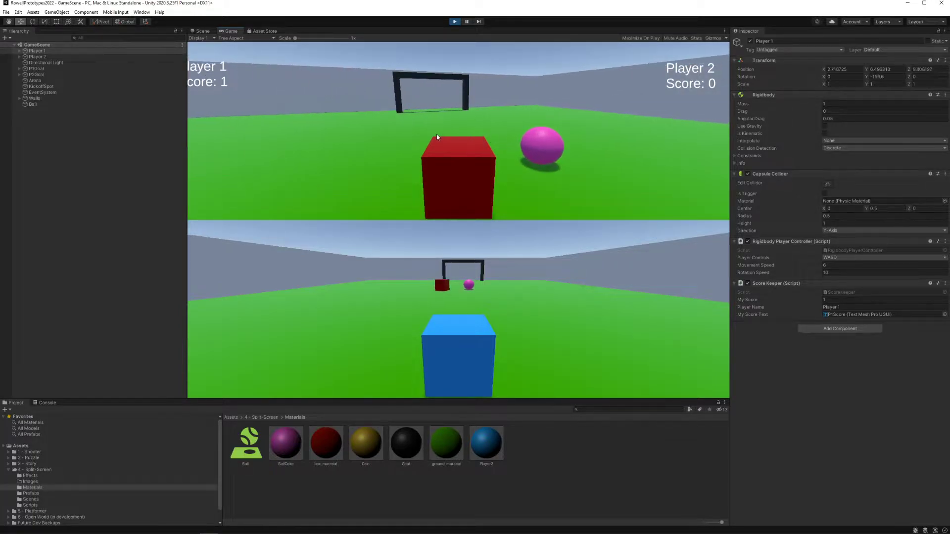
pyautogui.press('s')
pyautogui.press('d')
pyautogui.press('w')
pyautogui.press('a')
pyautogui.press('a')
pyautogui.press('w')
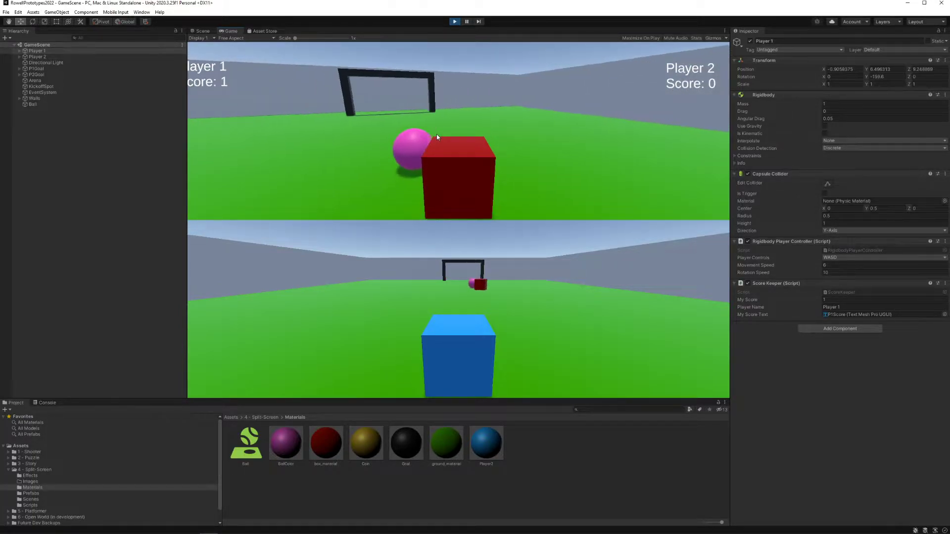
pyautogui.press('w')
pyautogui.press('d')
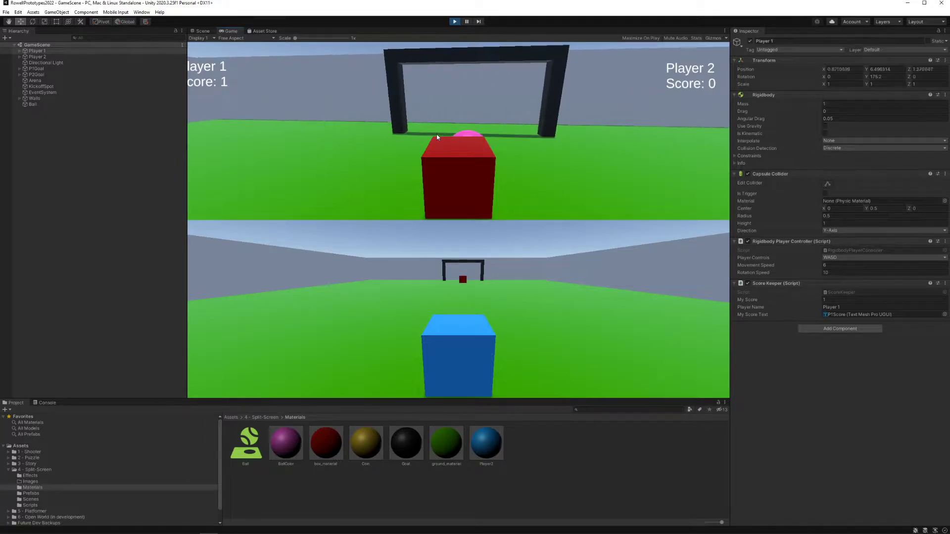
pyautogui.press('a')
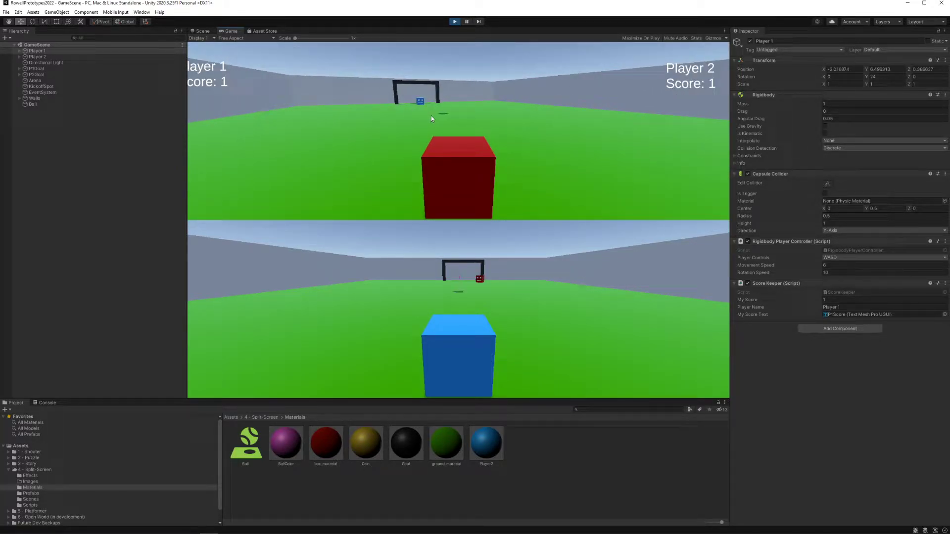
# Step: Drive the red cube around its own goal and back into the ball, and end the play test
pyautogui.press('w')
pyautogui.press('a')
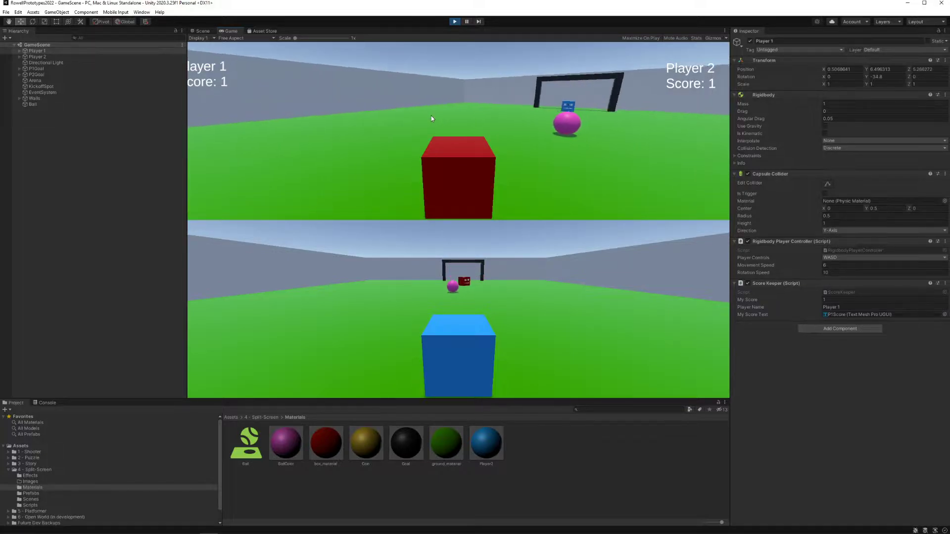
pyautogui.press('w')
pyautogui.press('a')
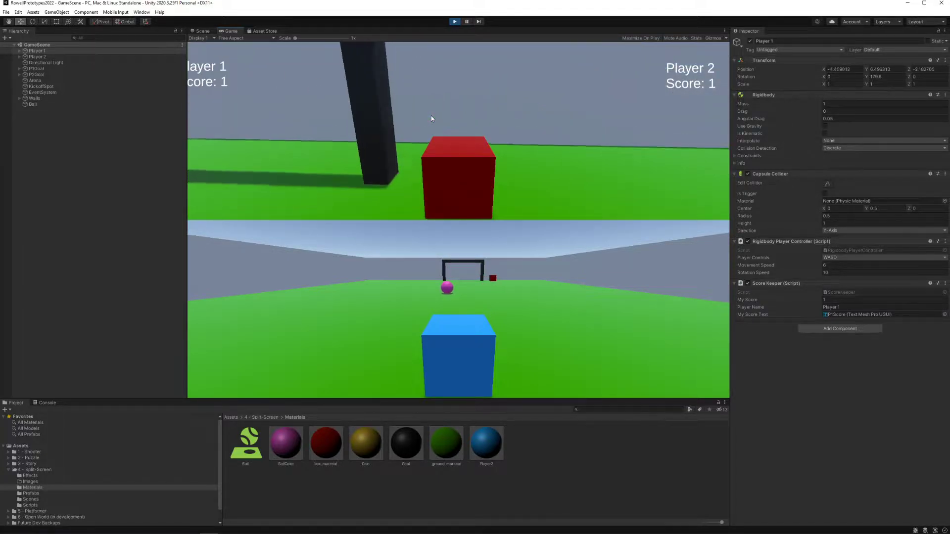
pyautogui.press('a')
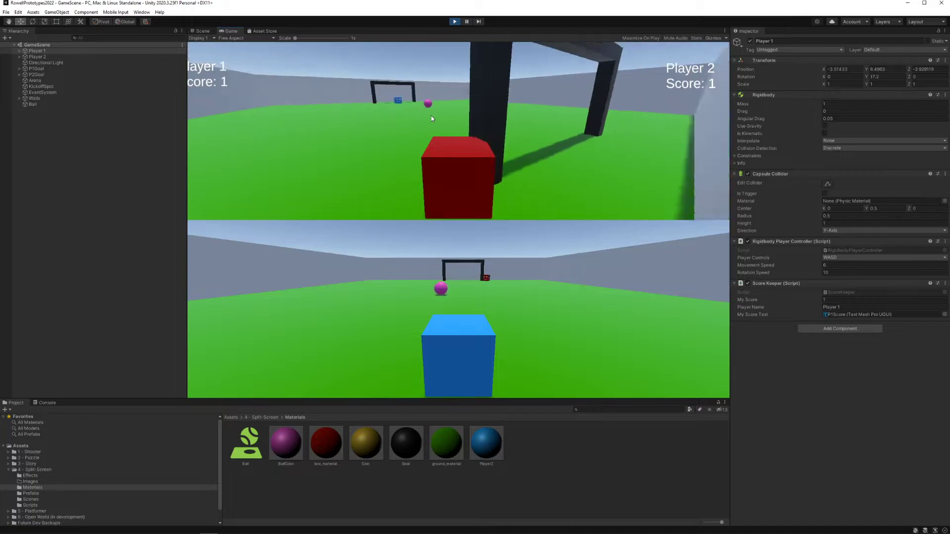
pyautogui.press('d')
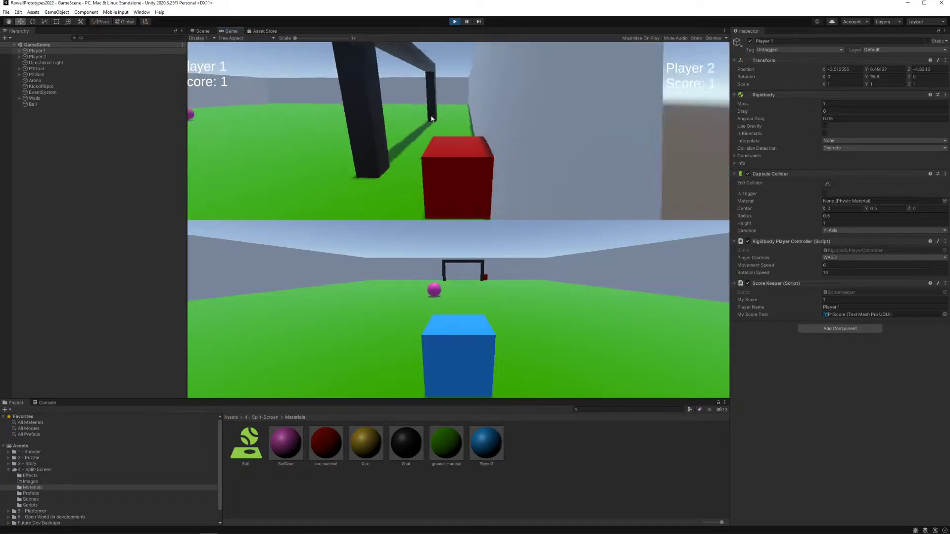
pyautogui.press('w')
pyautogui.press('a')
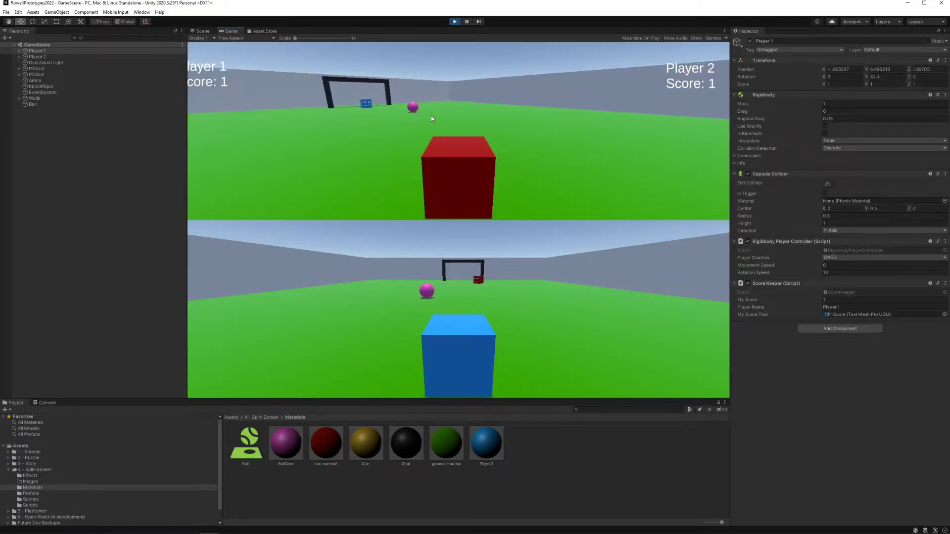
pyautogui.press('w')
pyautogui.press('a')
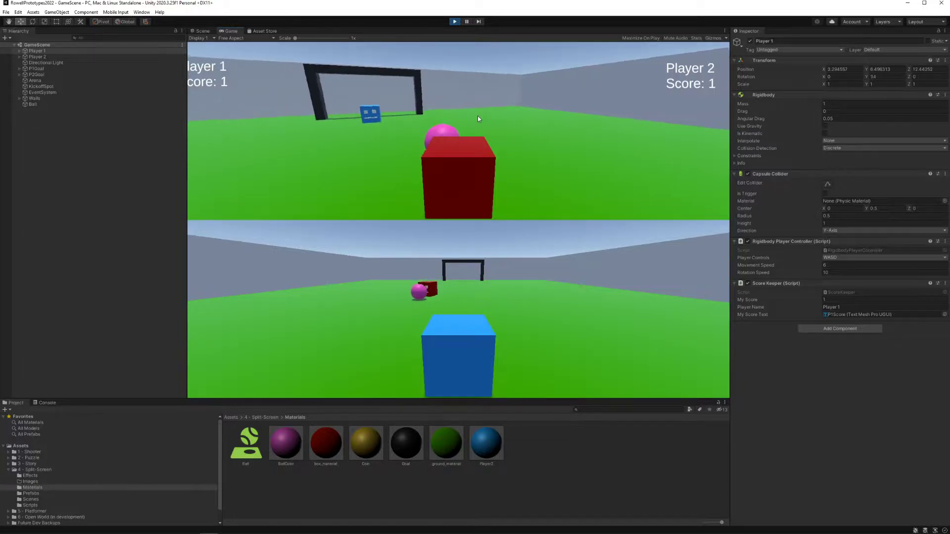
pyautogui.press('a')
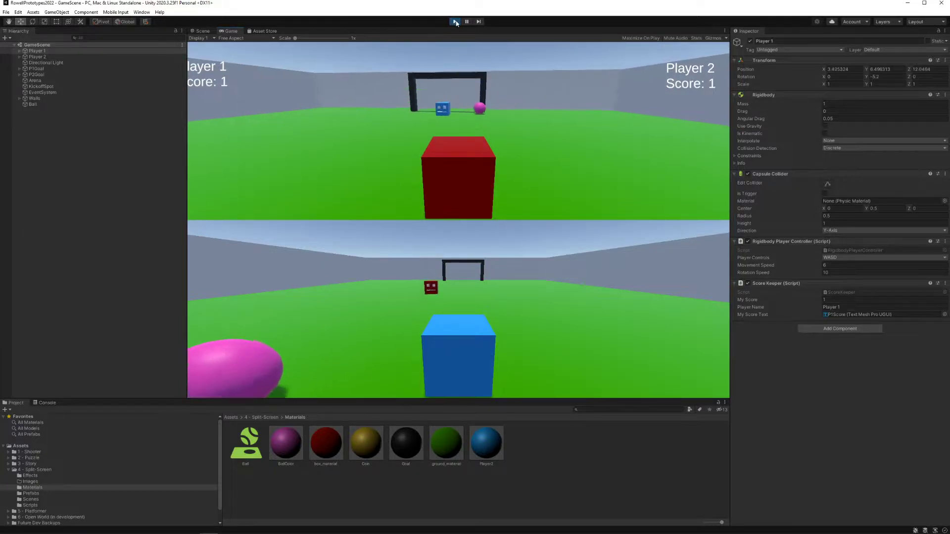
pyautogui.click(456, 22)
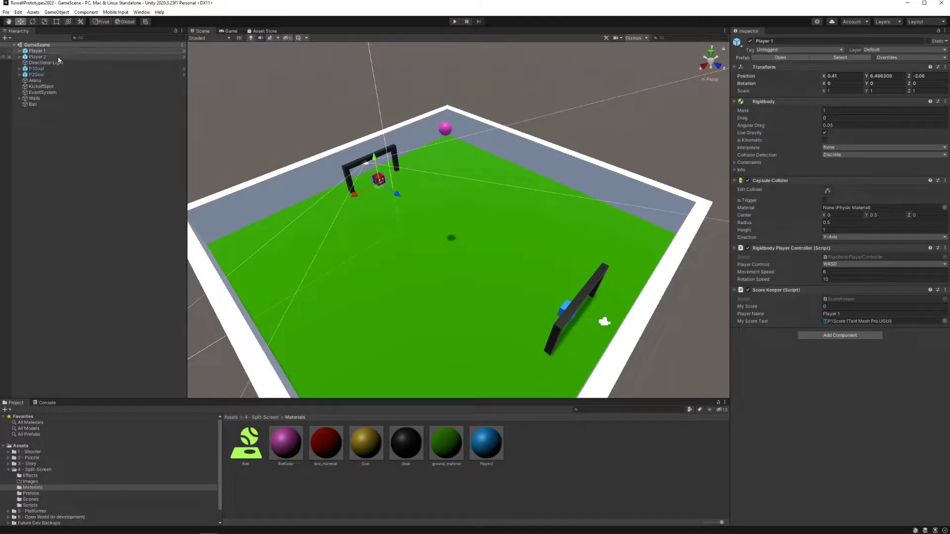
# Step: Expand Player 1 and Player 2 in the hierarchy to examine their child objects, leaving only Player 1 expanded
pyautogui.click(36, 51)
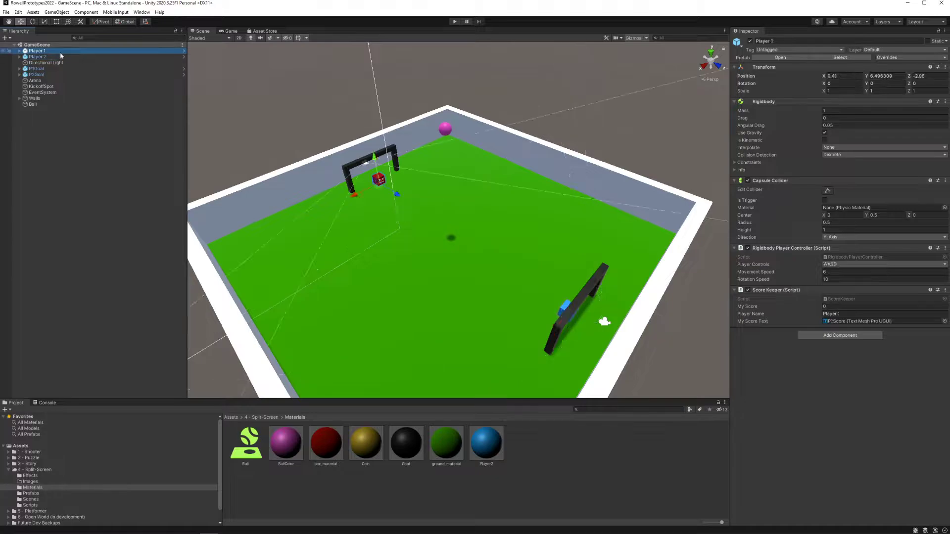
pyautogui.click(19, 51)
pyautogui.click(19, 81)
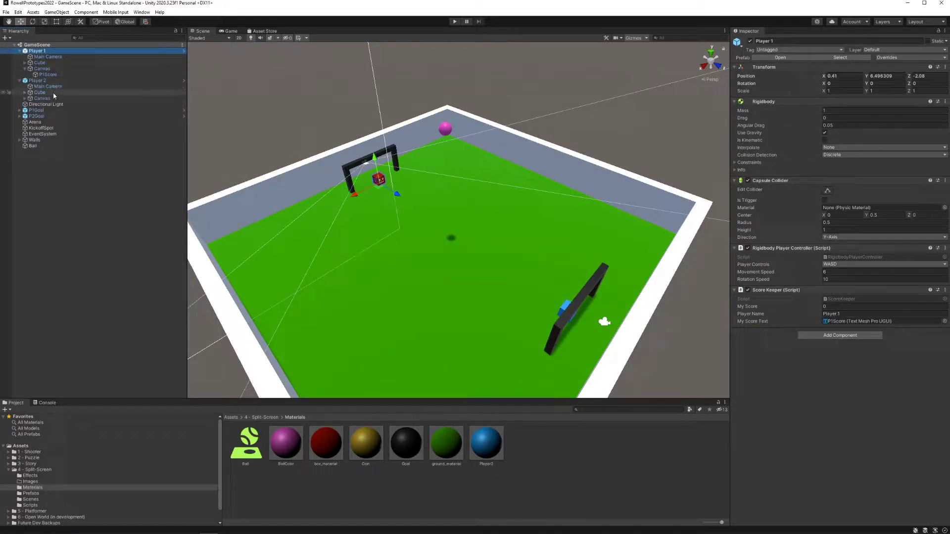
pyautogui.click(19, 81)
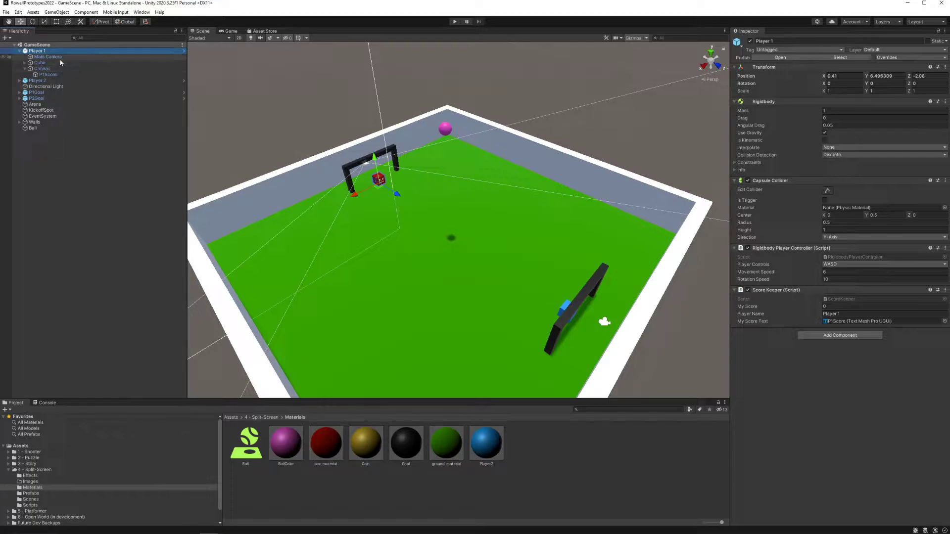
# Step: Select Player 1's Main Camera and view it up close from the side, next to the goal and the red cube
pyautogui.click(59, 58)
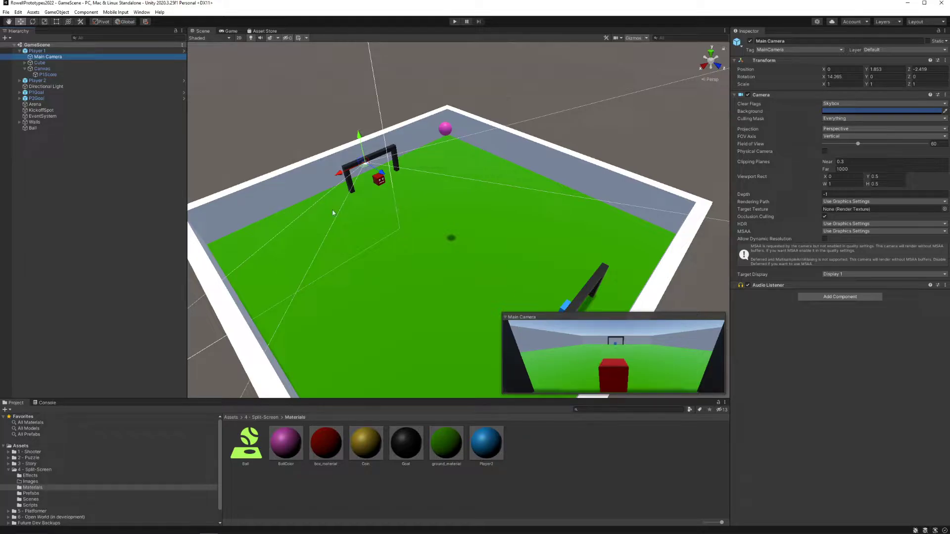
pyautogui.doubleClick(105, 59)
pyautogui.moveTo(449, 198); pyautogui.dragTo(542, 191, button='right')
pyautogui.press('w')
pyautogui.press('a')
pyautogui.press('d')
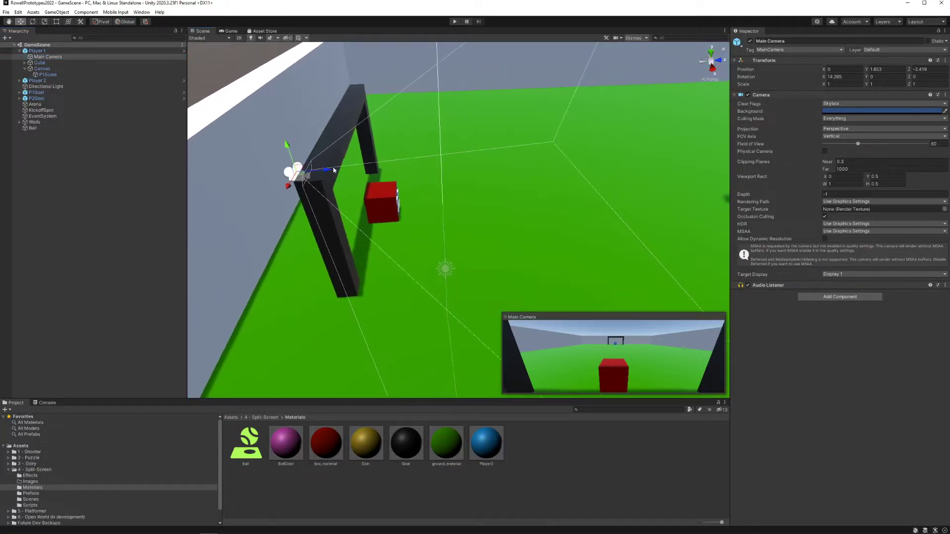
# Step: Try Player 1's Main Camera higher and farther back, at about Y 2.51 and Z -2.61, and undo the changes
pyautogui.moveTo(333, 169); pyautogui.dragTo(284, 125)
pyautogui.press('r')
pyautogui.hotkey('ctrl', 'z')
pyautogui.hotkey('ctrl', 'z')
pyautogui.hotkey('ctrl', 'z')
pyautogui.hotkey('ctrl', 'z')
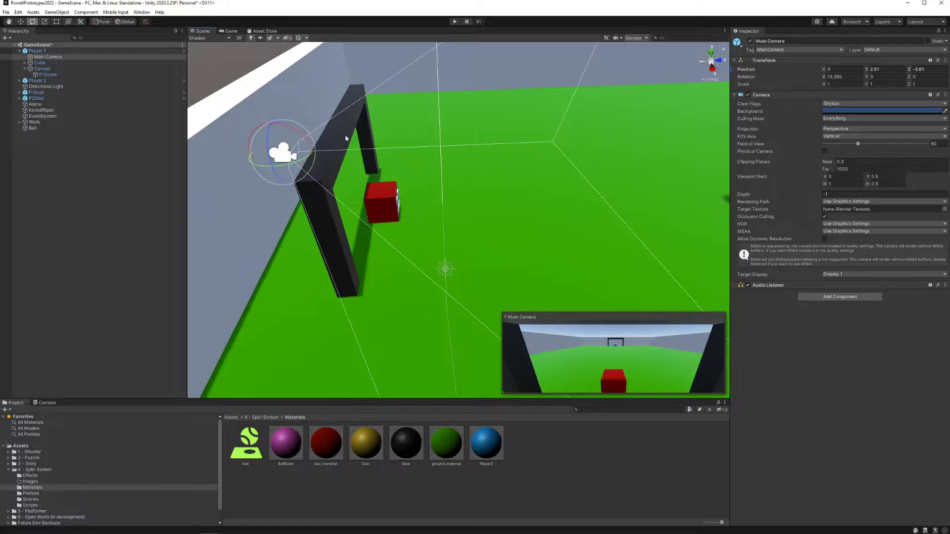
# Step: Try a first-person placement of Player 1's Main Camera at the cube's face, about Y 0.92 and Z 0.3, and undo it
pyautogui.click(84, 58)
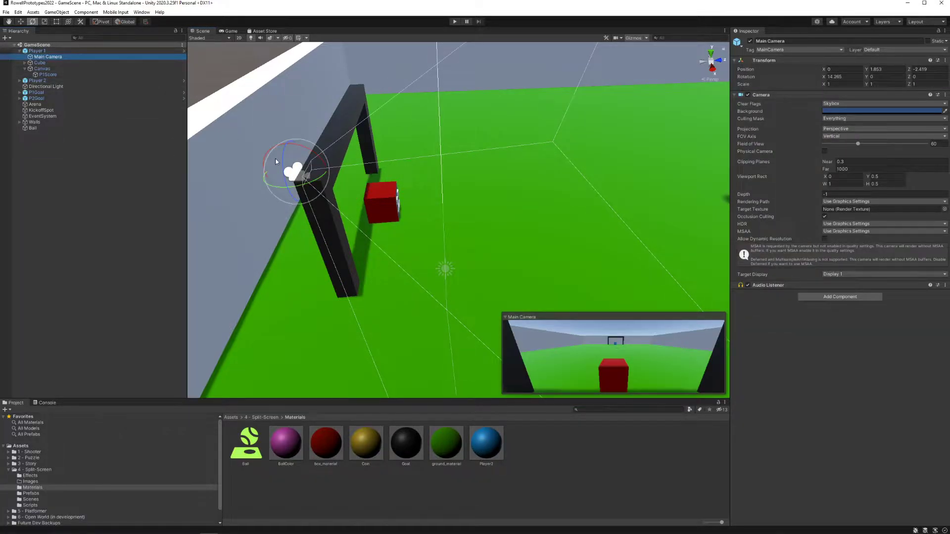
pyautogui.press('w')
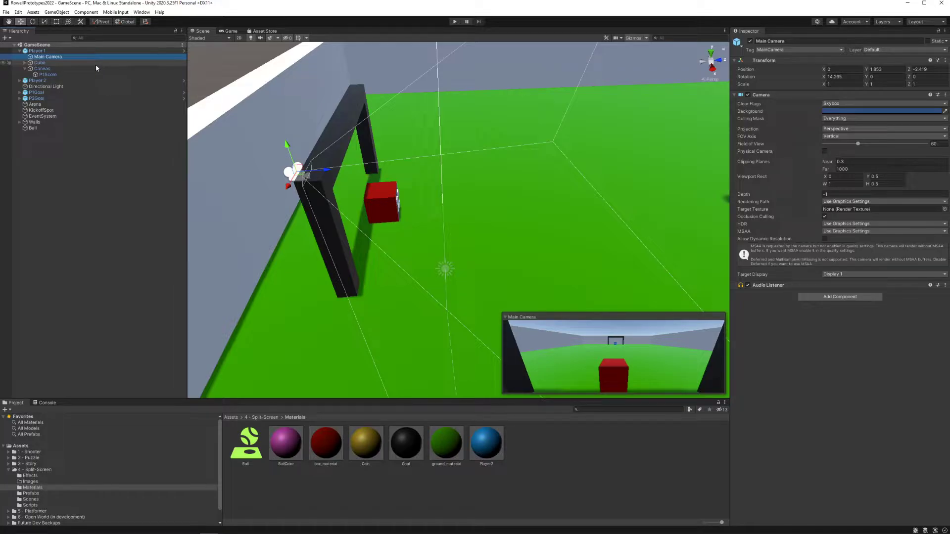
pyautogui.moveTo(288, 146); pyautogui.dragTo(300, 179)
pyautogui.moveTo(338, 206); pyautogui.dragTo(423, 194)
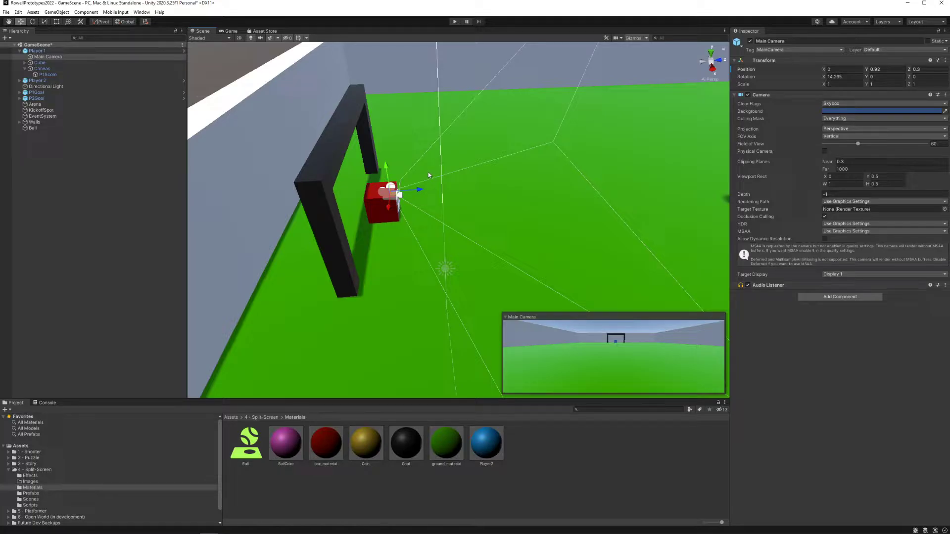
pyautogui.hotkey('ctrl', 'z')
pyautogui.hotkey('ctrl', 'z')
pyautogui.hotkey('ctrl', 'z')
pyautogui.hotkey('ctrl', 'z')
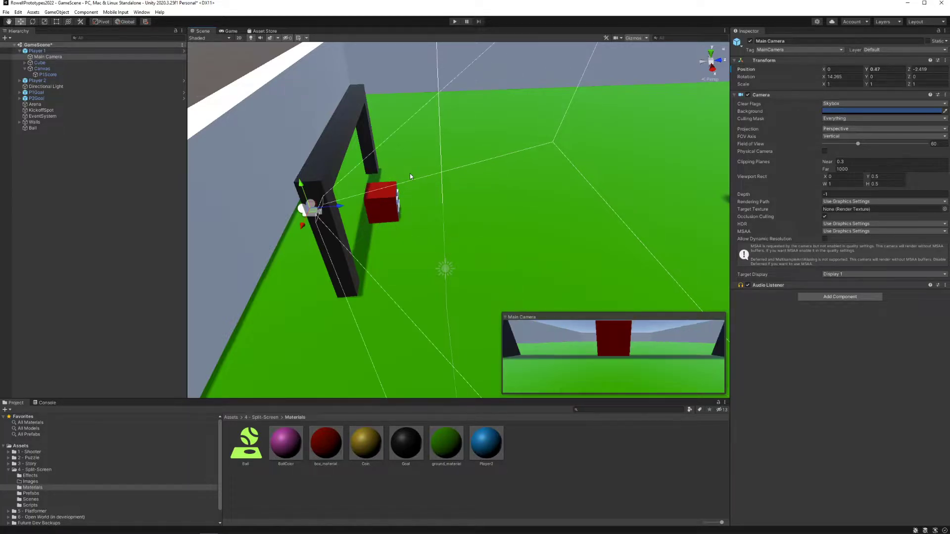
# Step: Examine Player 1's Cube and the three child cubes forming its eyes and mouth, leaving the parent Cube selected and collapsed
pyautogui.click(52, 63)
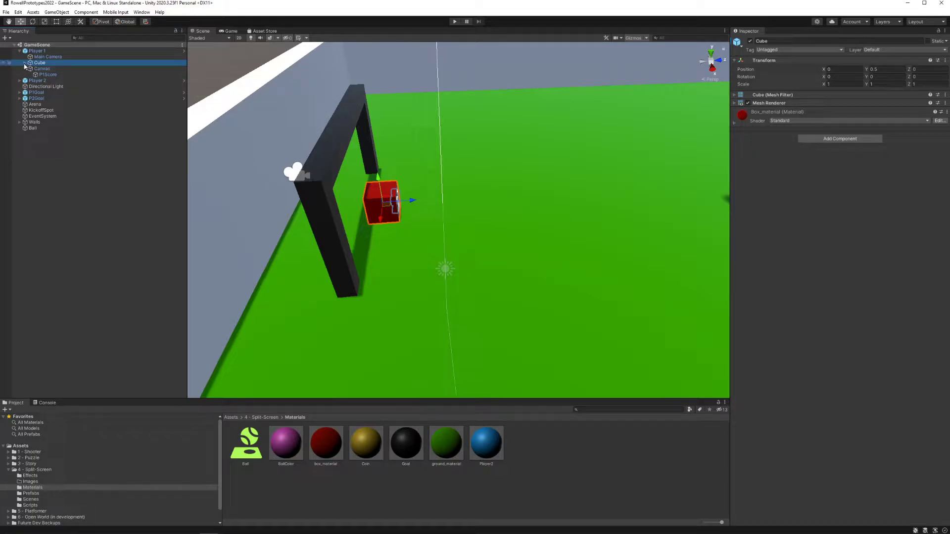
pyautogui.click(25, 63)
pyautogui.click(53, 80)
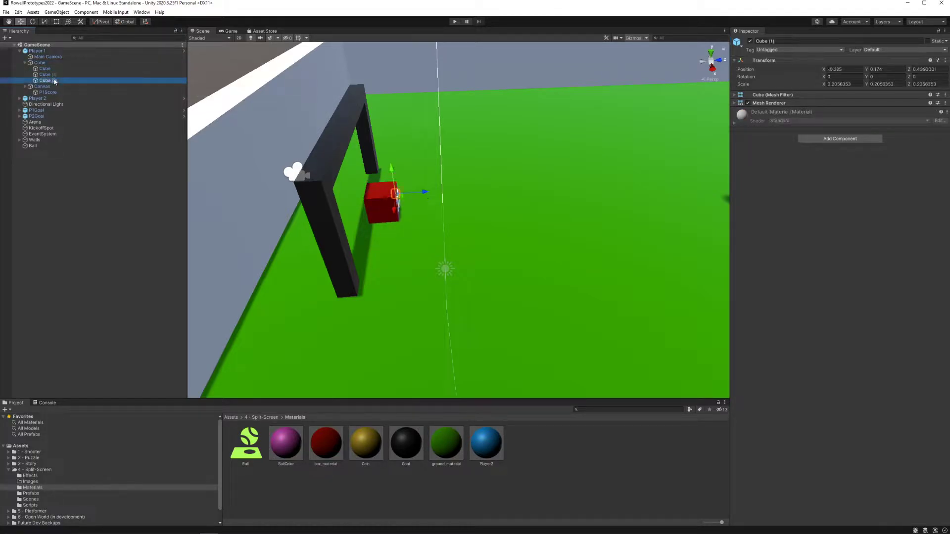
pyautogui.keyDown('alt'); pyautogui.moveTo(446, 193); pyautogui.dragTo(336, 179); pyautogui.keyUp('alt')
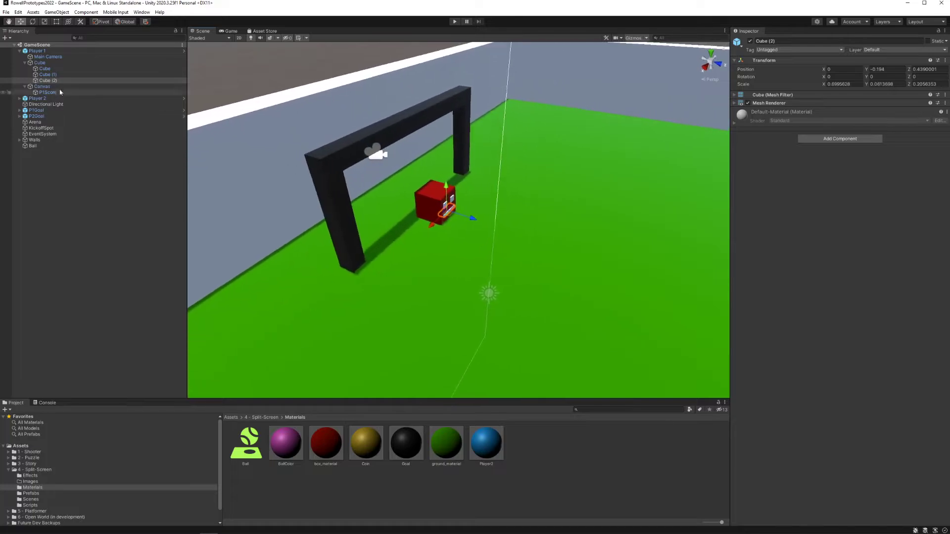
pyautogui.click(49, 63)
pyautogui.keyDown('alt'); pyautogui.moveTo(403, 172); pyautogui.dragTo(319, 159); pyautogui.keyUp('alt')
pyautogui.click(55, 76)
pyautogui.click(56, 69)
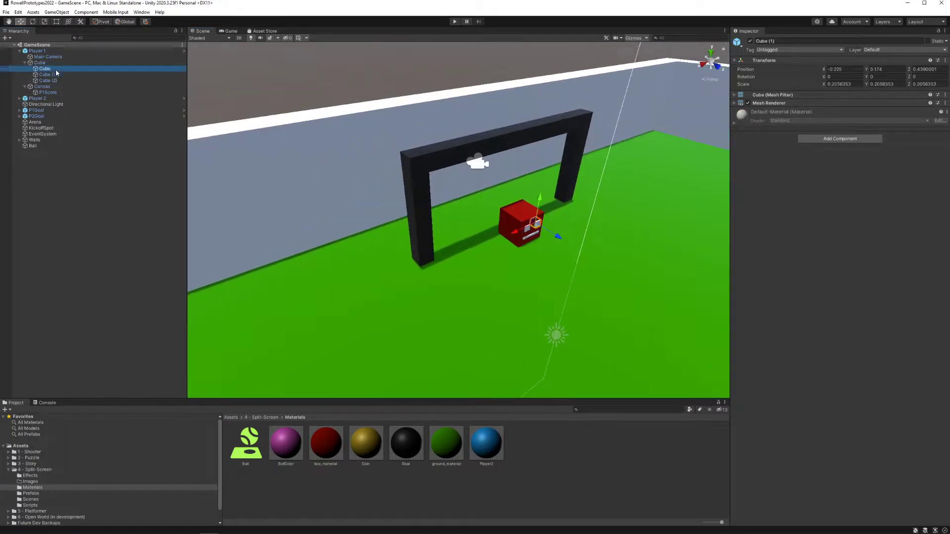
pyautogui.click(58, 74)
pyautogui.click(55, 80)
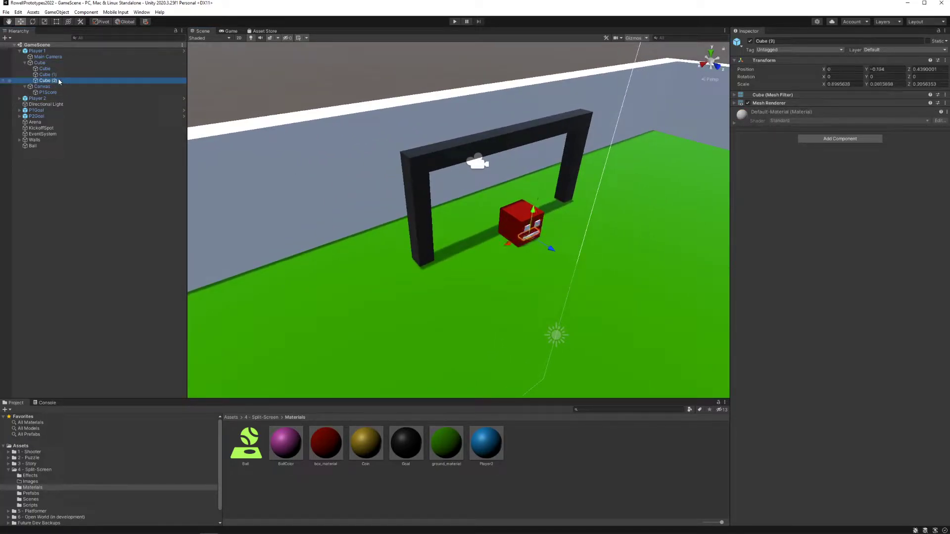
pyautogui.click(40, 62)
pyautogui.click(24, 63)
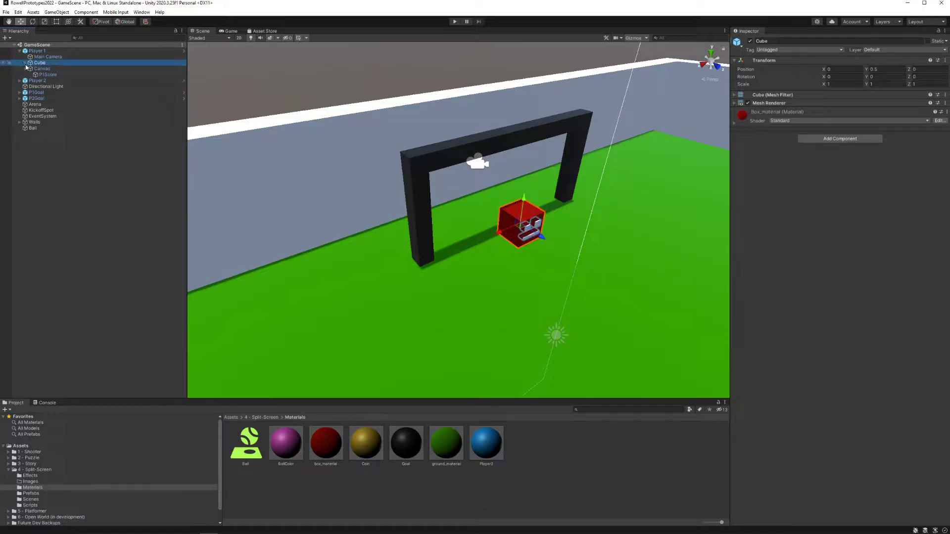
# Step: Toggle Player 1's Cube off and back on, and add a 3D Capsule to the scene
pyautogui.click(750, 42)
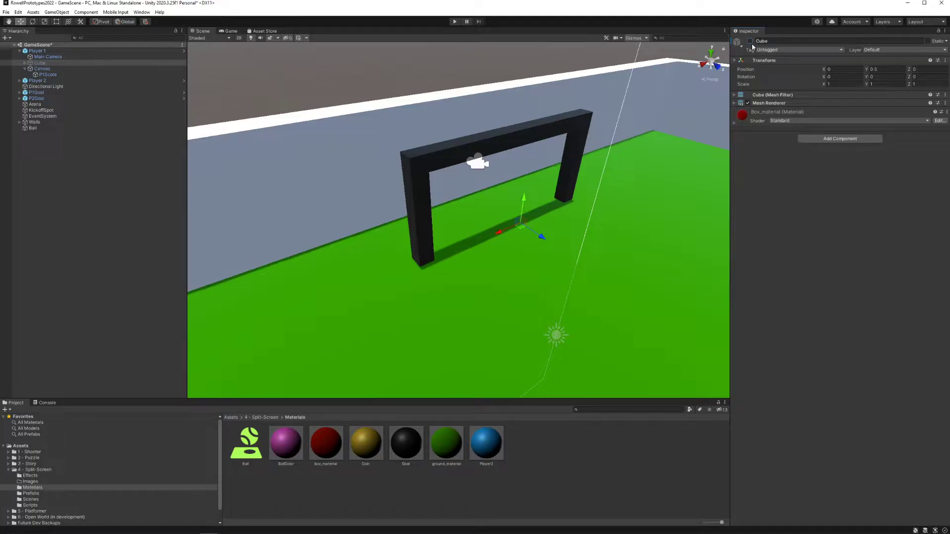
pyautogui.click(751, 41)
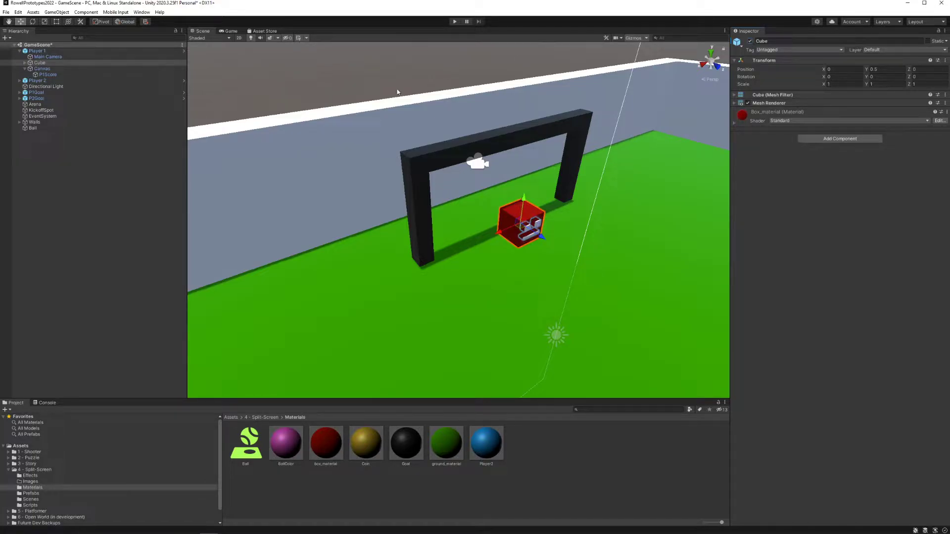
pyautogui.rightClick(50, 163)
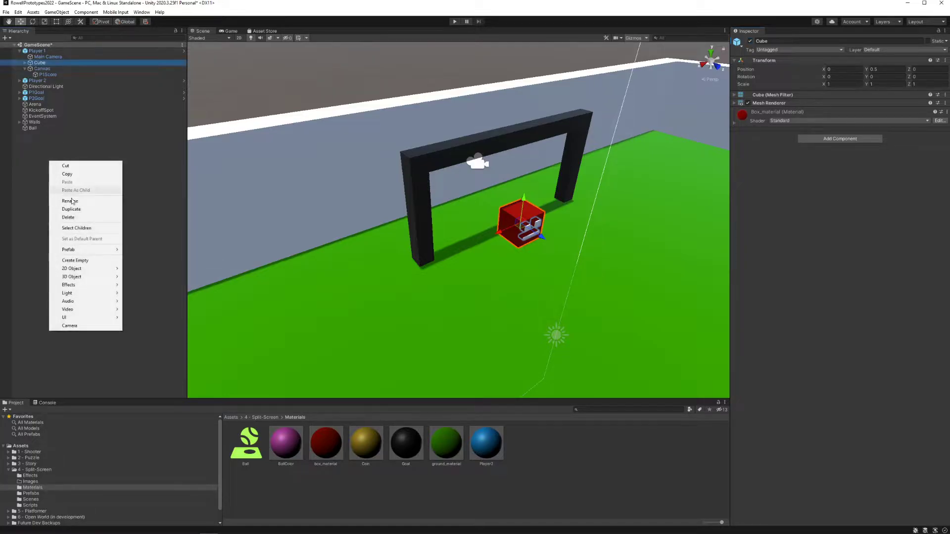
pyautogui.moveTo(93, 277)
pyautogui.click(142, 294)
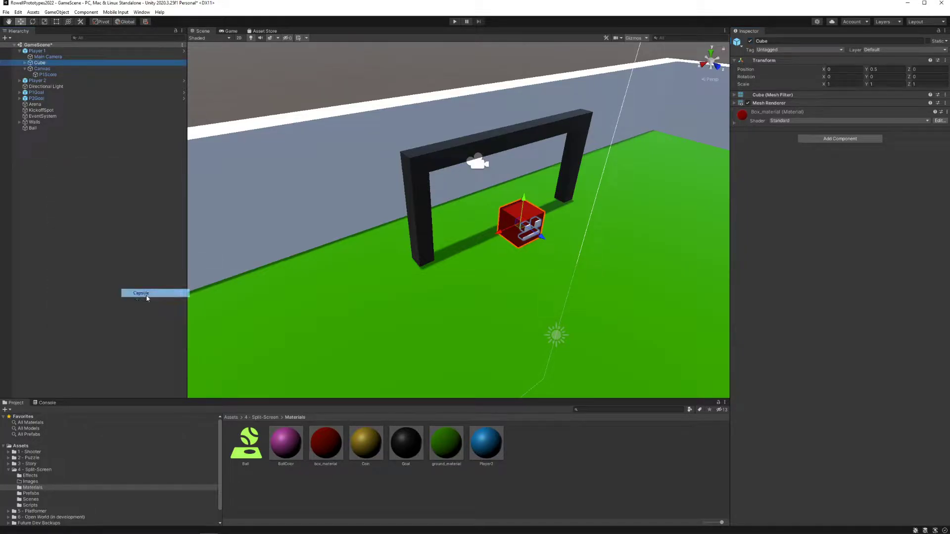
pyautogui.click(528, 274)
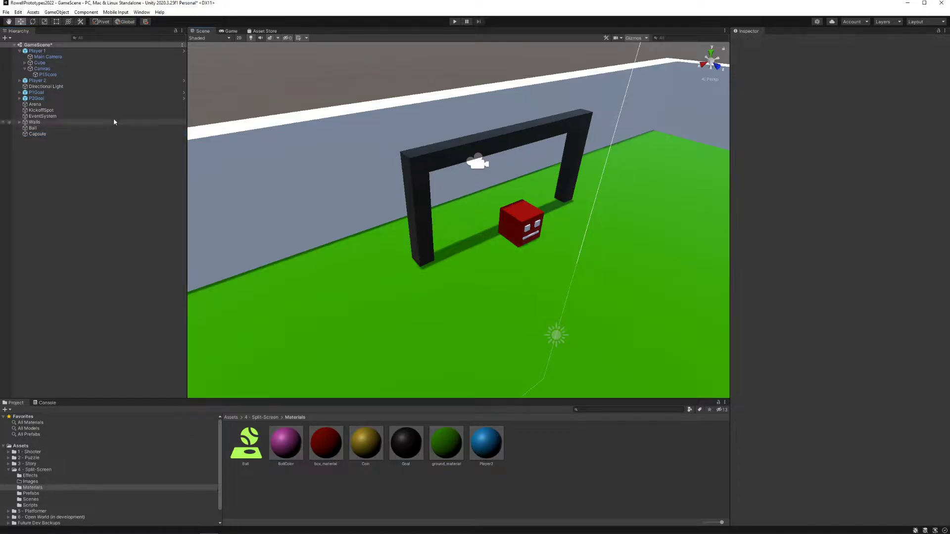
# Step: Move the Capsule through the goal area until it overlaps Player 1's red cube
pyautogui.click(50, 135)
pyautogui.moveTo(482, 240); pyautogui.dragTo(550, 295)
pyautogui.moveTo(533, 260); pyautogui.dragTo(543, 141)
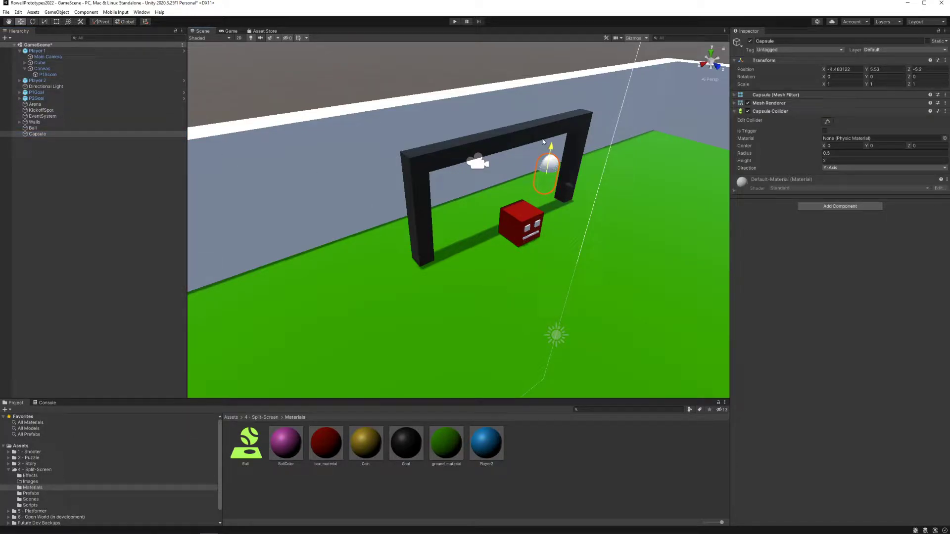
pyautogui.click(529, 162)
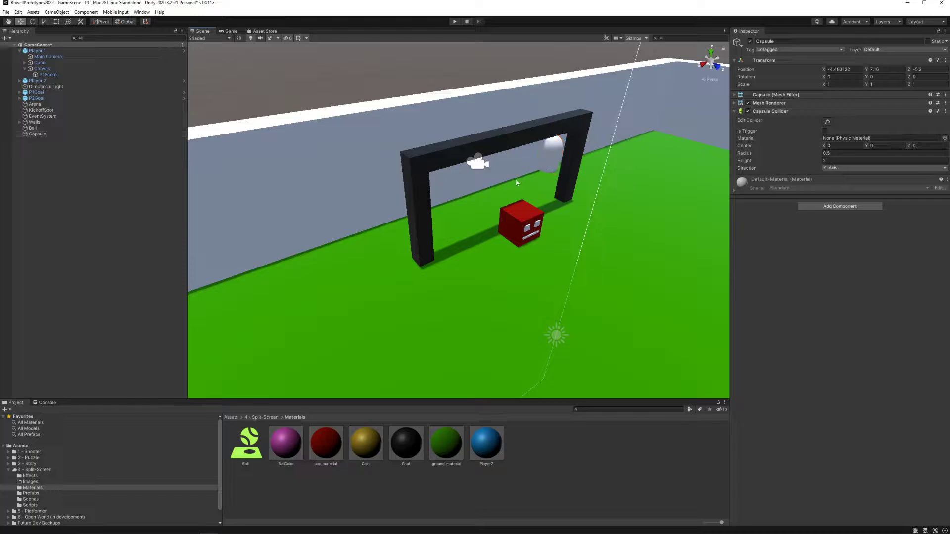
pyautogui.click(556, 159)
pyautogui.moveTo(523, 163); pyautogui.dragTo(502, 226)
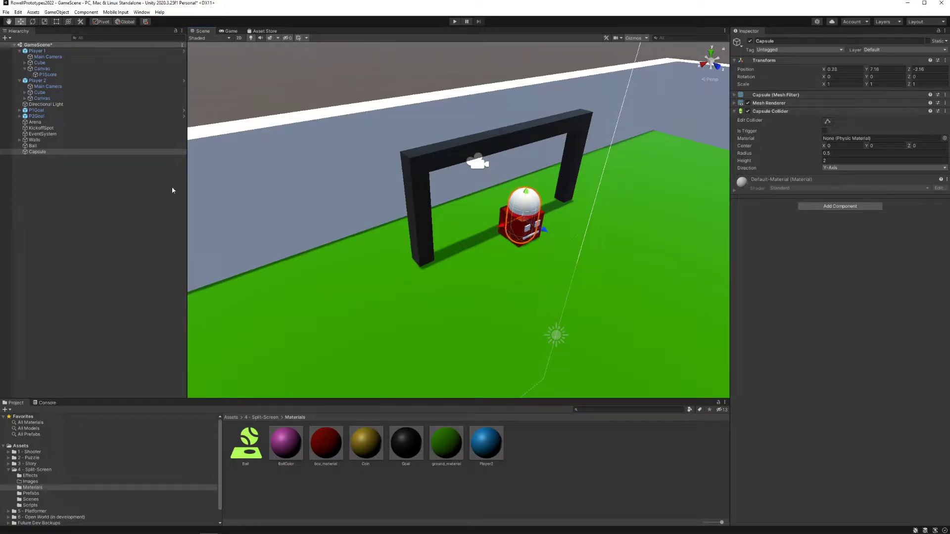
# Step: Nest the Capsule under Player 1 at about X -0.12 and deactivate Player 1's Cube in its place
pyautogui.moveTo(63, 101); pyautogui.dragTo(42, 52)
pyautogui.click(45, 63)
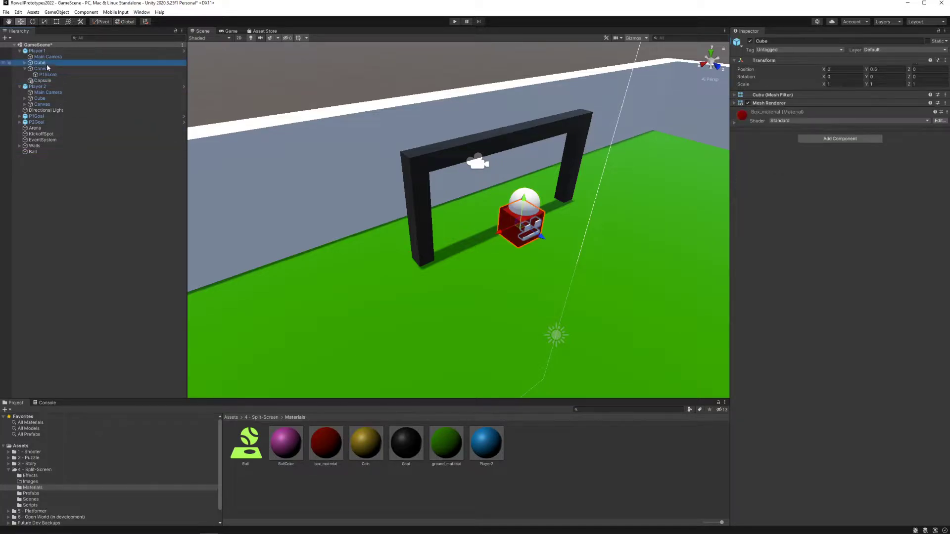
pyautogui.click(750, 41)
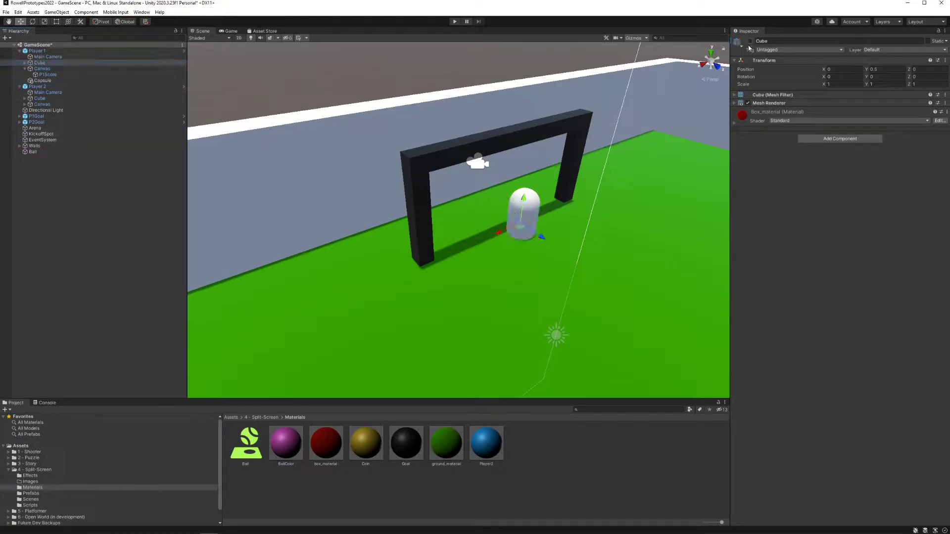
pyautogui.click(508, 231)
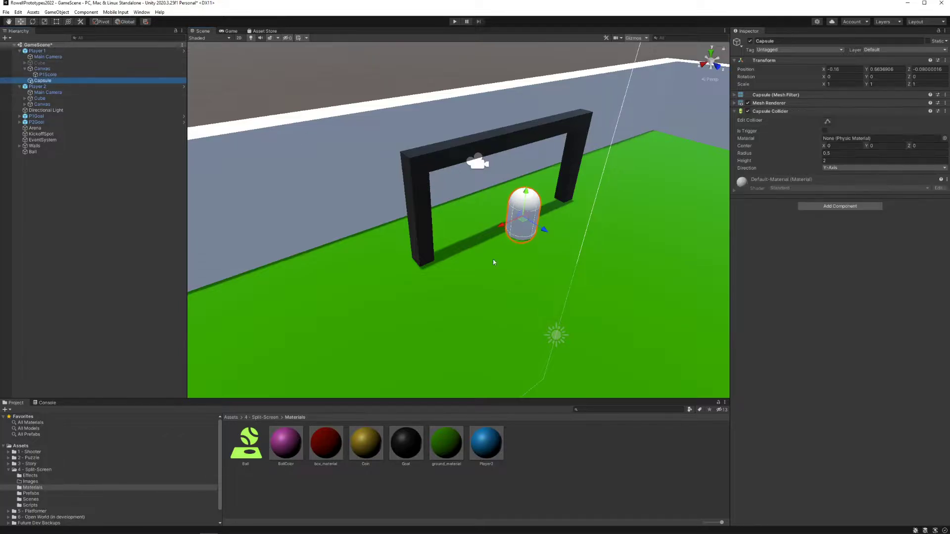
pyautogui.moveTo(505, 231); pyautogui.dragTo(502, 227)
# Step: Play-test with the Capsule as Player 1's model, pushing the ball across the arena into Player 2's goal
pyautogui.click(454, 22)
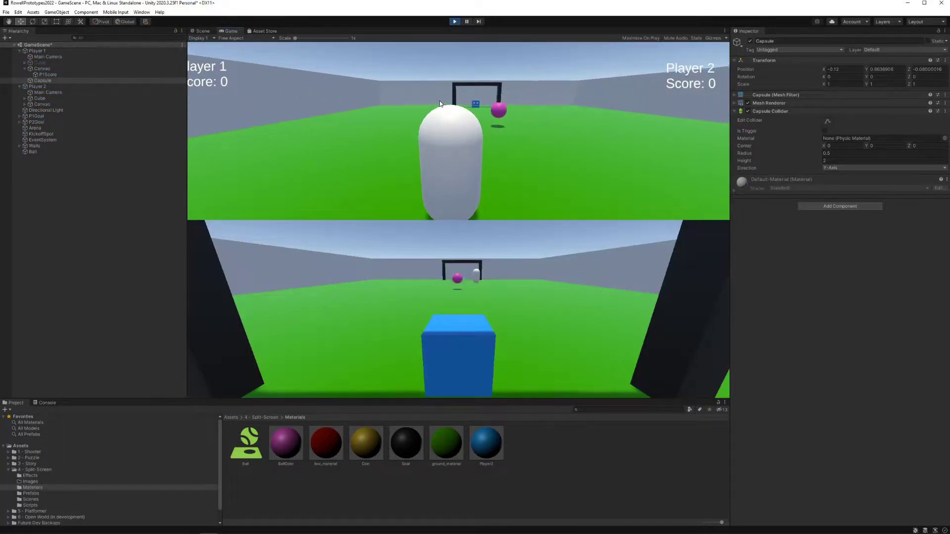
pyautogui.press('w')
pyautogui.press('d')
pyautogui.press('a')
pyautogui.press('d')
pyautogui.press('a')
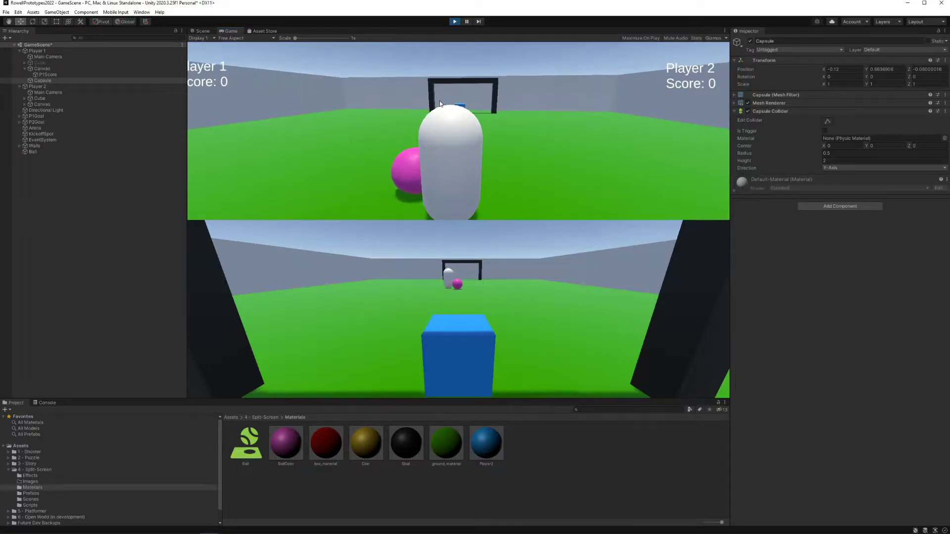
pyautogui.press('w')
pyautogui.press('a')
pyautogui.press('d')
pyautogui.press('a')
pyautogui.press('d')
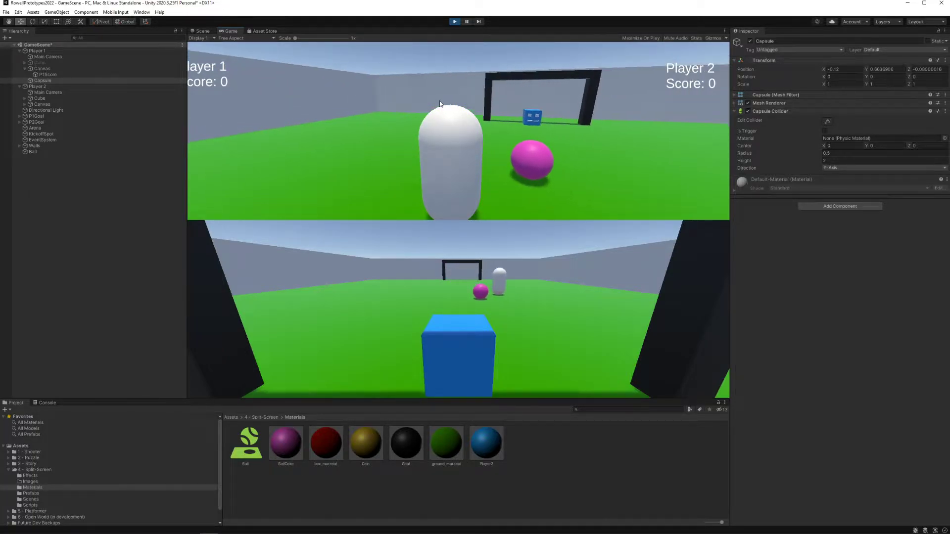
pyautogui.press('w')
pyautogui.press('a')
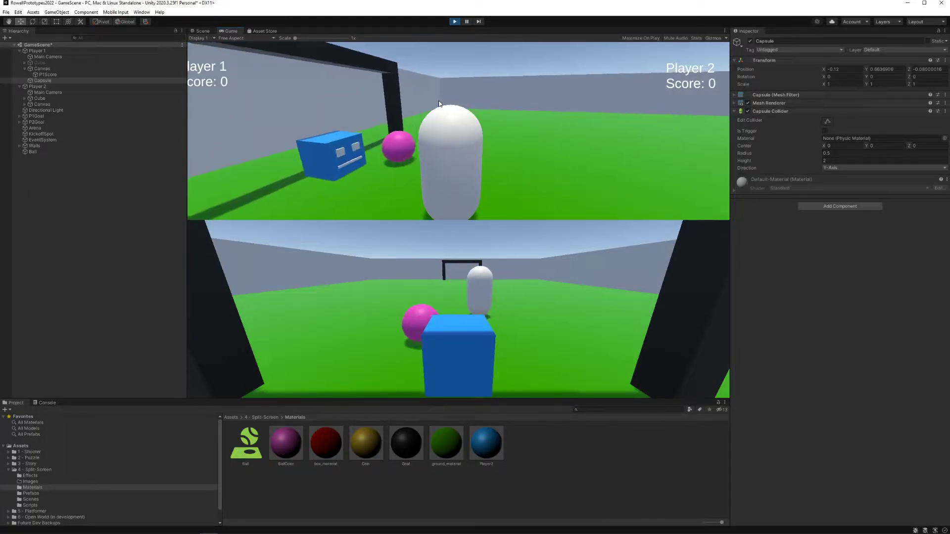
pyautogui.press('w')
pyautogui.press('a')
pyautogui.press('s')
pyautogui.press('w')
pyautogui.press('d')
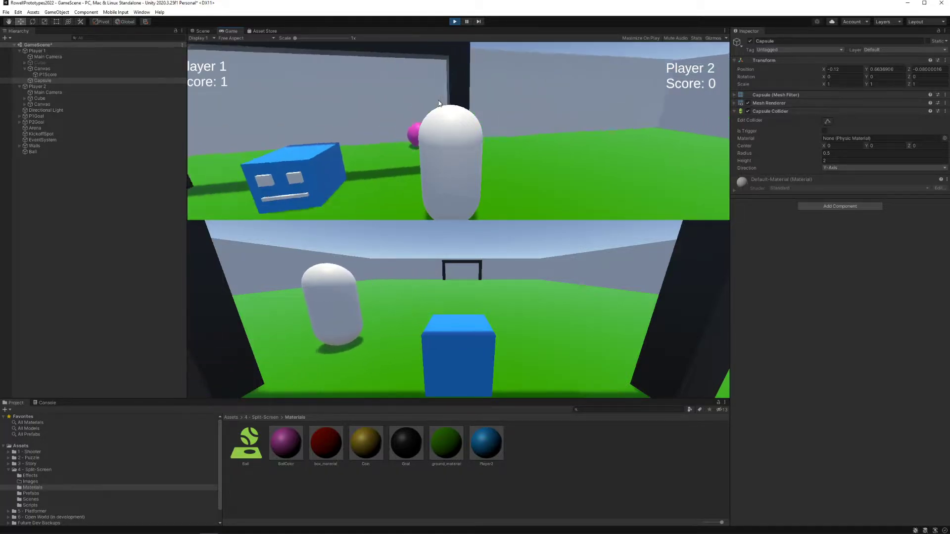
# Step: Drive the Capsule back upfield after the goal, push the ball along the arena wall, and end the play-test
pyautogui.press('s')
pyautogui.press('a')
pyautogui.press('w')
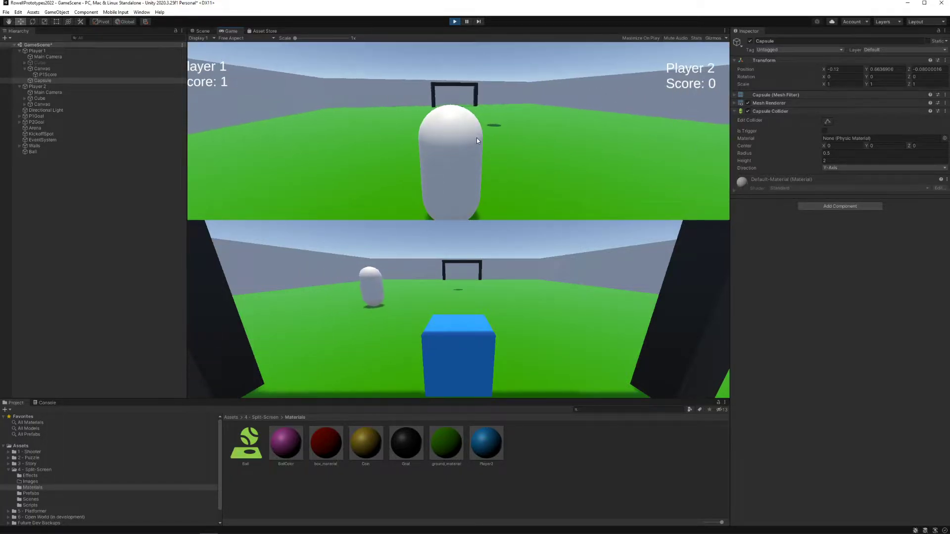
pyautogui.press('d')
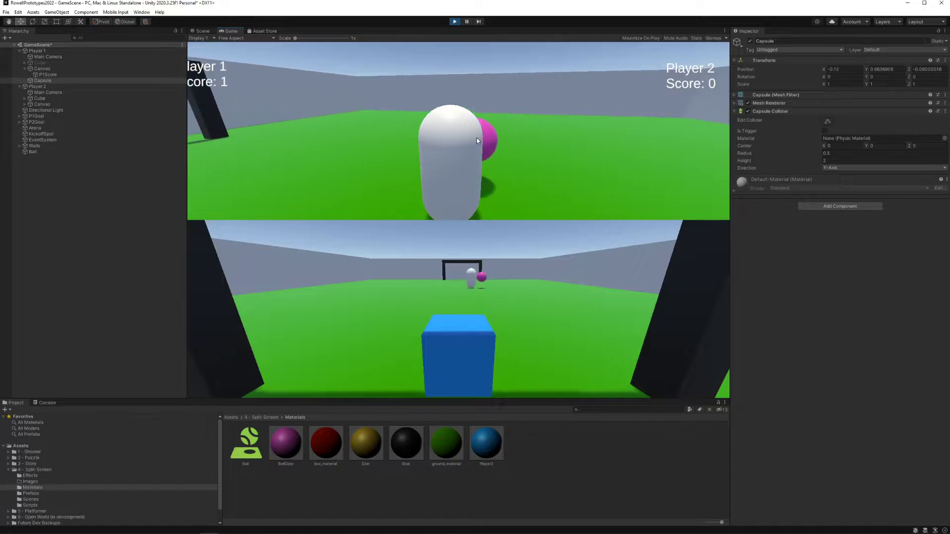
pyautogui.press('w')
pyautogui.press('d')
pyautogui.press('a')
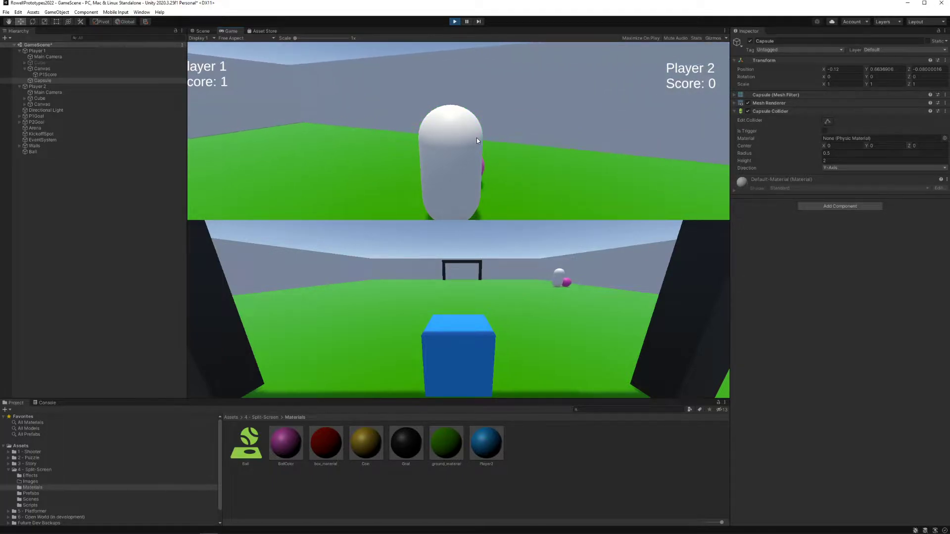
pyautogui.press('w')
pyautogui.press('a')
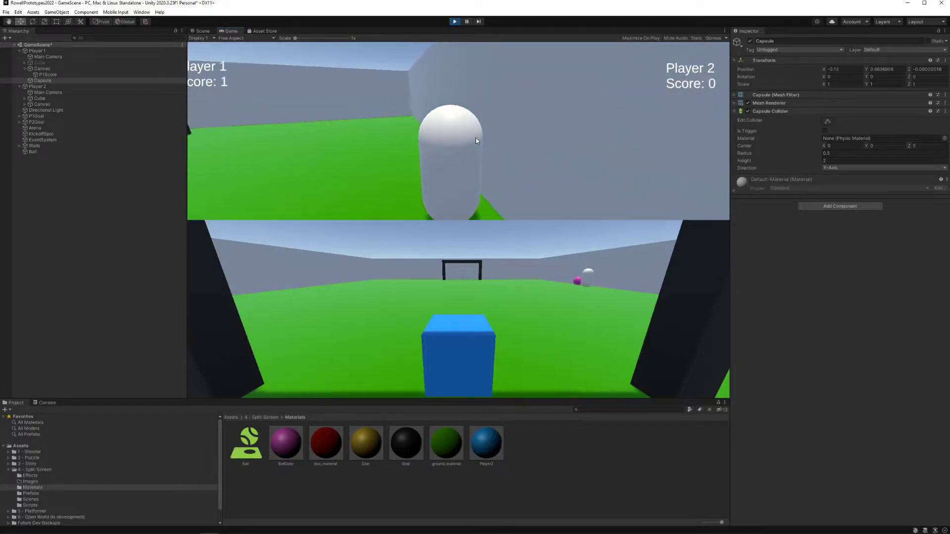
pyautogui.press('a')
pyautogui.press('w')
pyautogui.press('d')
pyautogui.press('a')
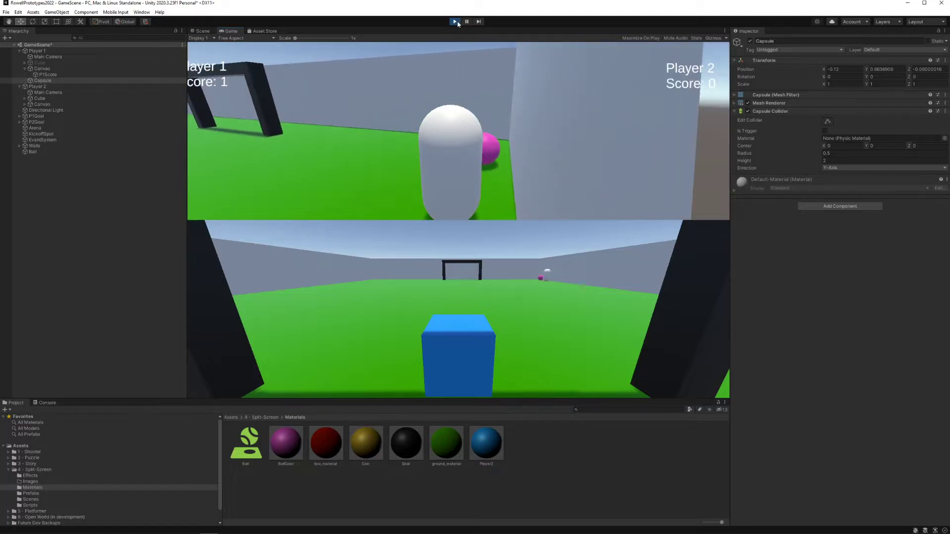
pyautogui.click(456, 22)
# Step: Delete the Capsule from Player 1 and reactivate Player 1's Cube
pyautogui.click(65, 81)
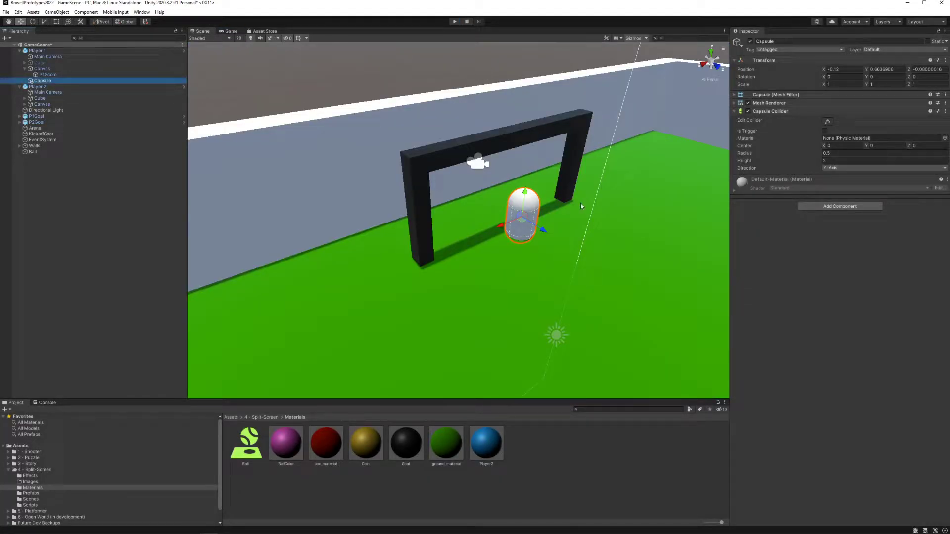
pyautogui.click(39, 64)
pyautogui.click(44, 80)
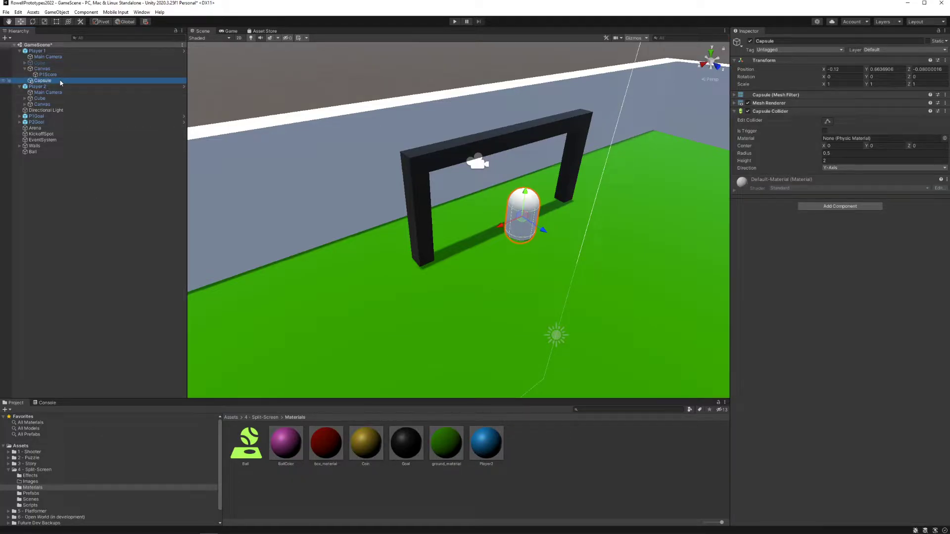
pyautogui.press('Delete')
pyautogui.click(39, 63)
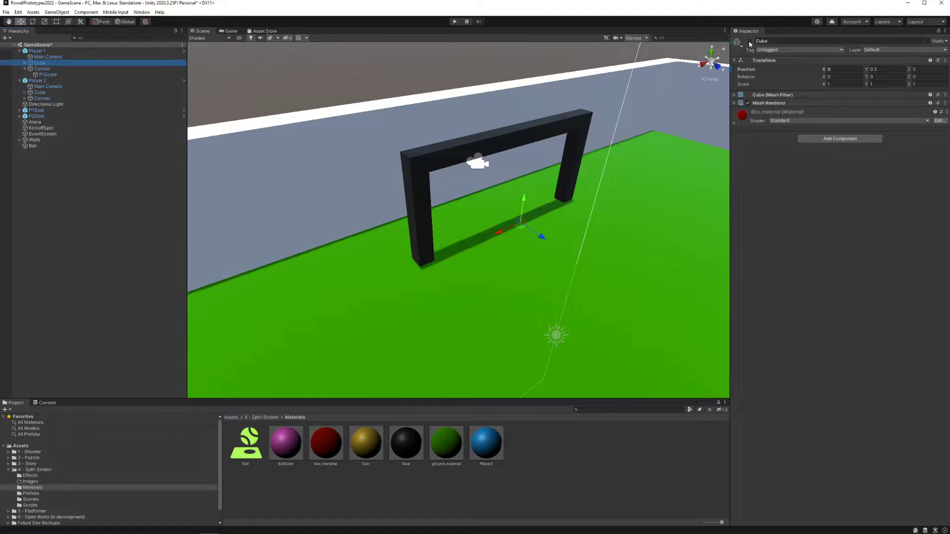
pyautogui.click(750, 42)
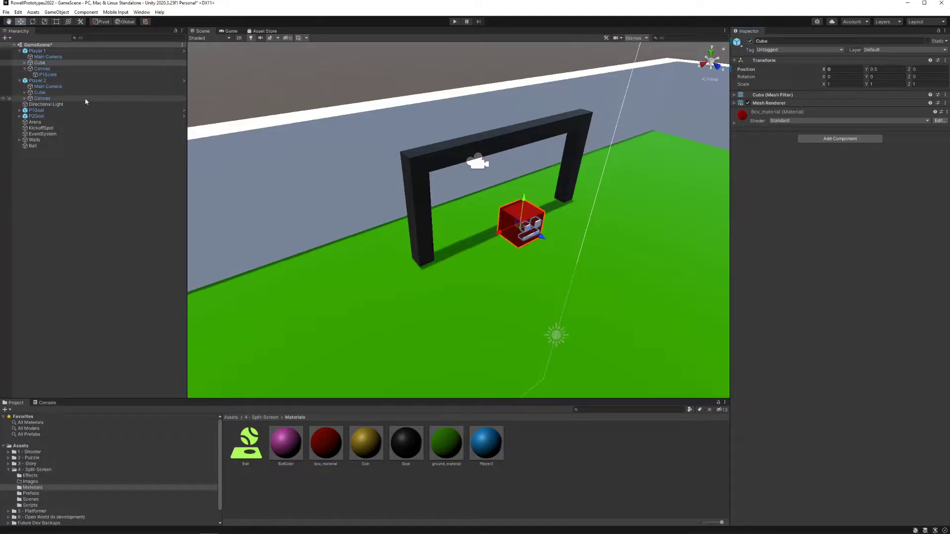
# Step: Inspect Player 1's Canvas and P1Score text, and run the game in a widened Game view to show both score labels
pyautogui.click(55, 69)
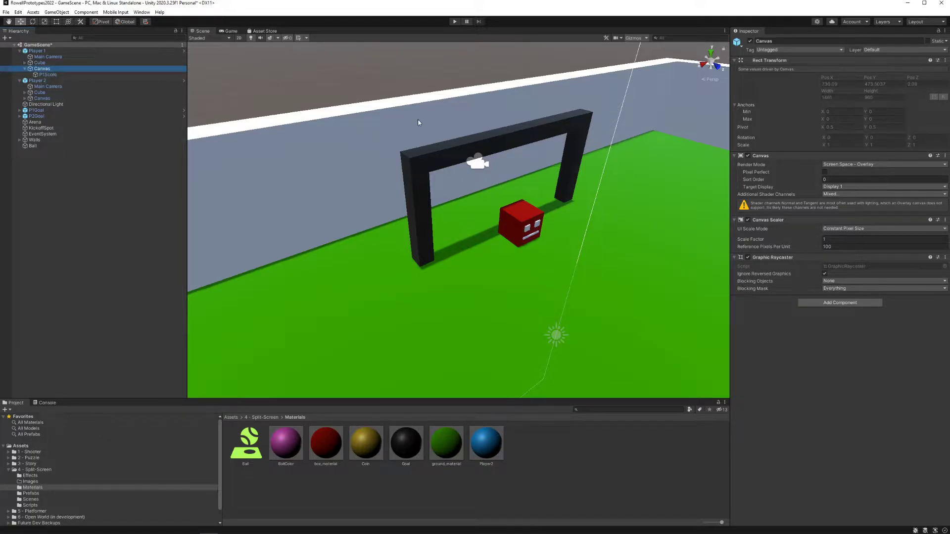
pyautogui.moveTo(419, 122); pyautogui.dragTo(464, 140, button='right')
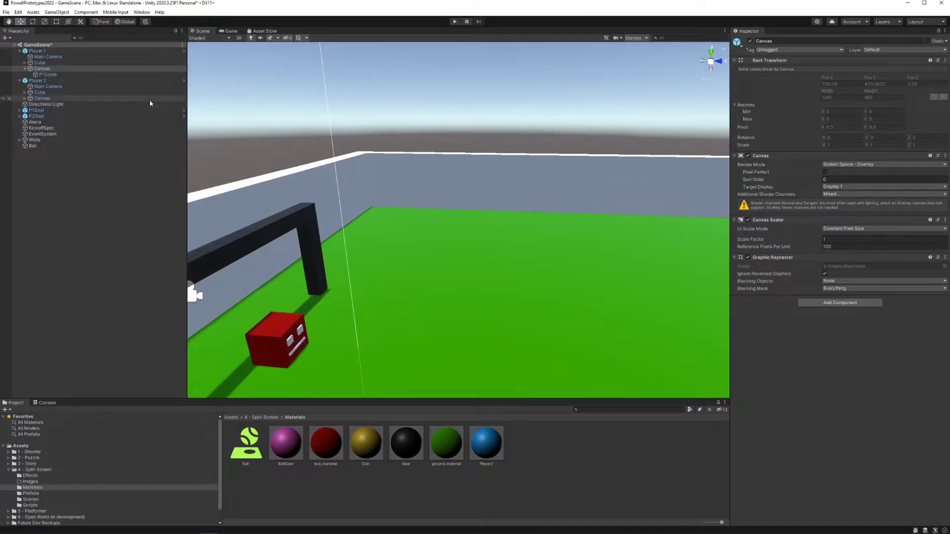
pyautogui.click(48, 75)
pyautogui.click(454, 22)
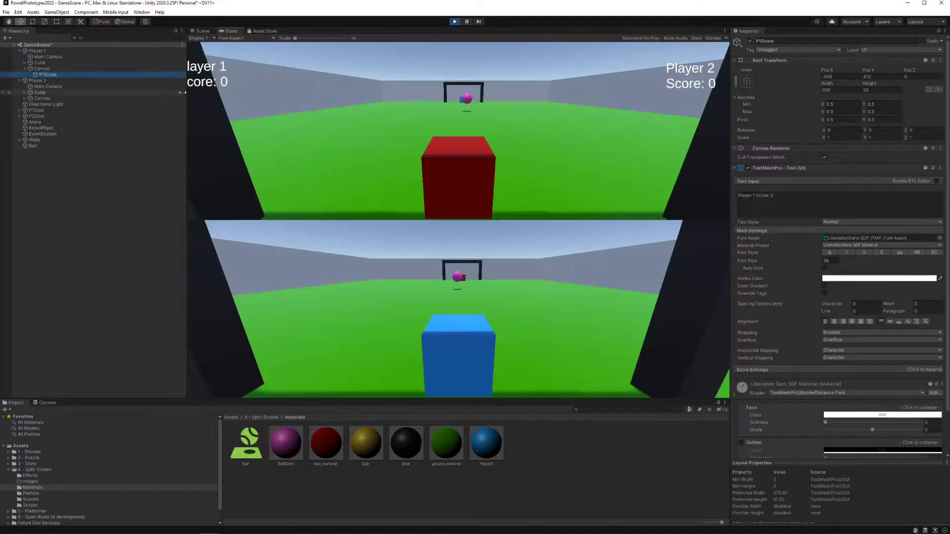
pyautogui.moveTo(186, 91); pyautogui.dragTo(152, 91)
pyautogui.moveTo(730, 128); pyautogui.dragTo(770, 127)
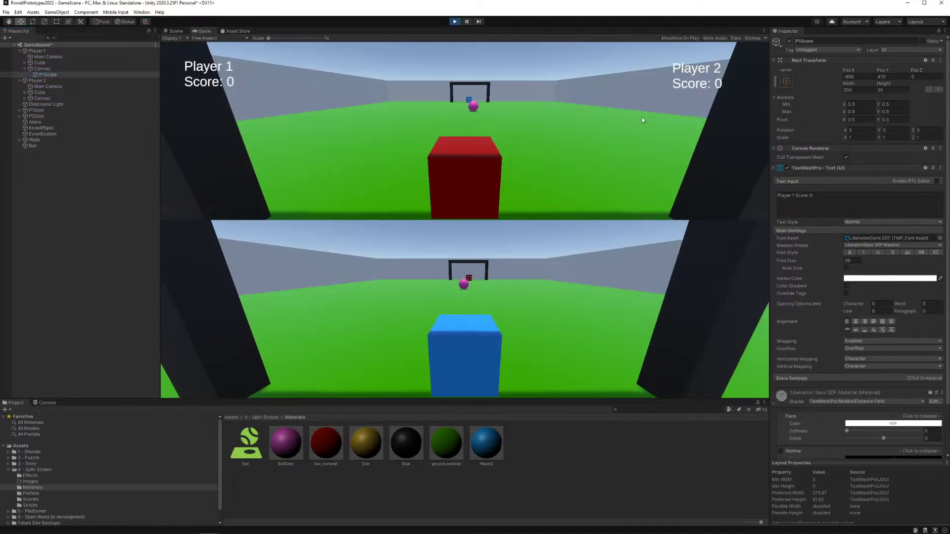
# Step: Expand Player 2's Canvas and toggle the P1Score label off and on twice while the game runs
pyautogui.click(26, 99)
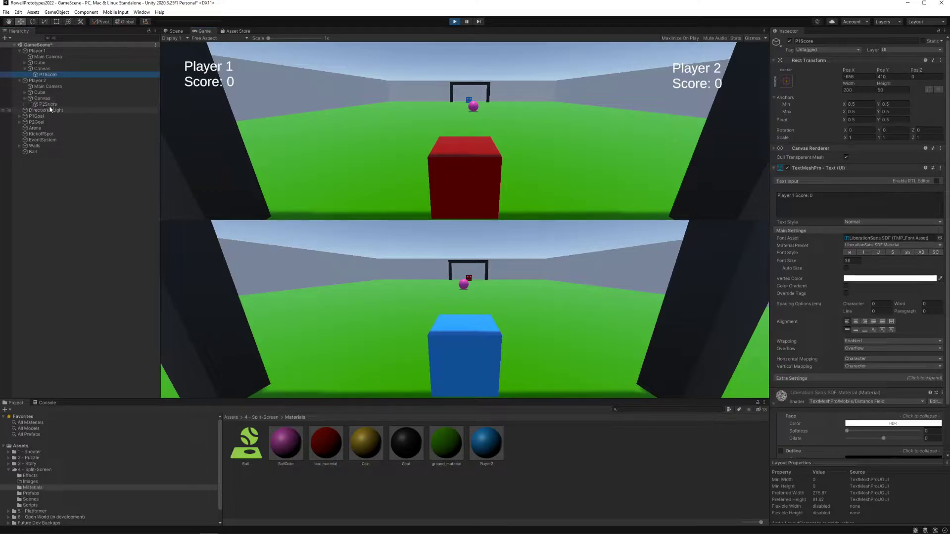
pyautogui.click(791, 42)
pyautogui.click(790, 42)
pyautogui.click(790, 42)
pyautogui.click(791, 42)
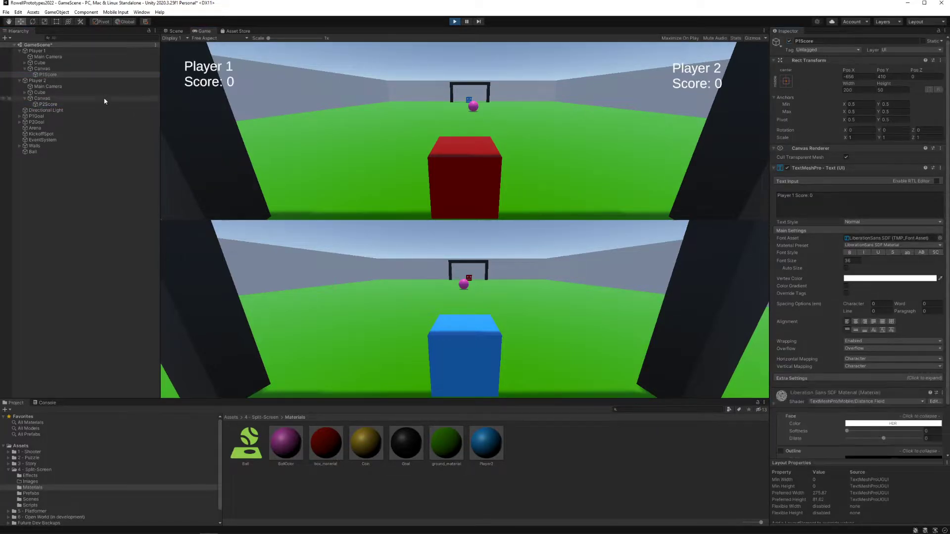
# Step: Select Player 2's P2Score label and toggle it off and on twice while the game runs
pyautogui.click(48, 104)
pyautogui.click(790, 42)
pyautogui.click(791, 42)
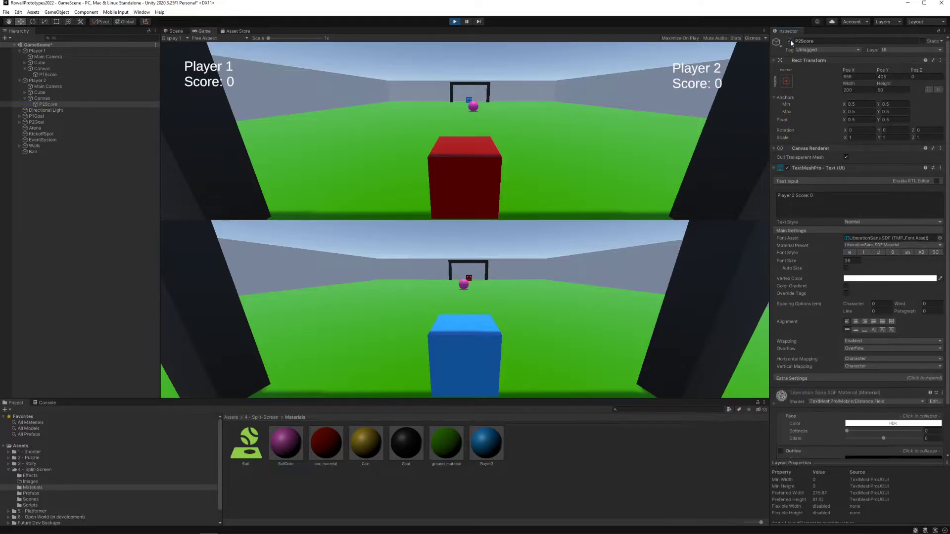
pyautogui.click(790, 42)
pyautogui.click(791, 42)
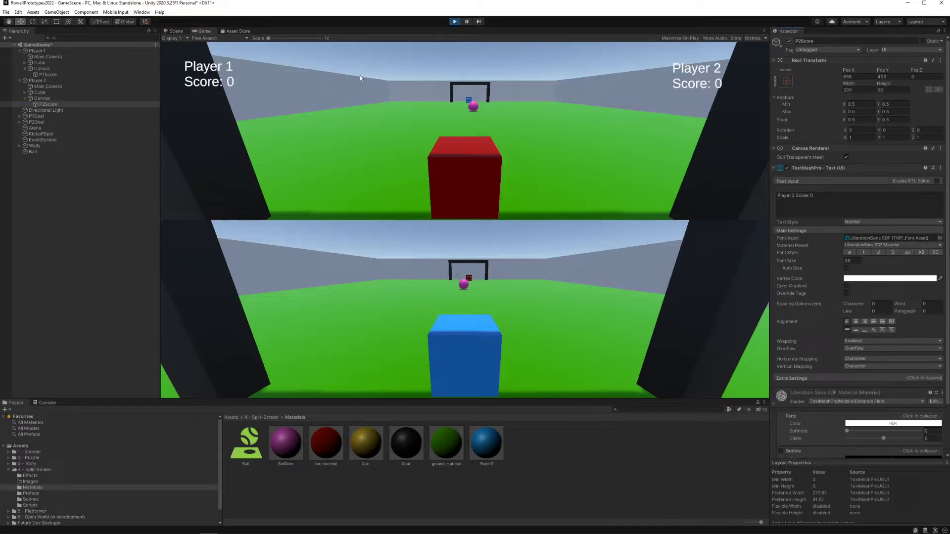
# Step: End the play-test and collapse the Player 1 and Player 2 objects in the hierarchy
pyautogui.click(454, 21)
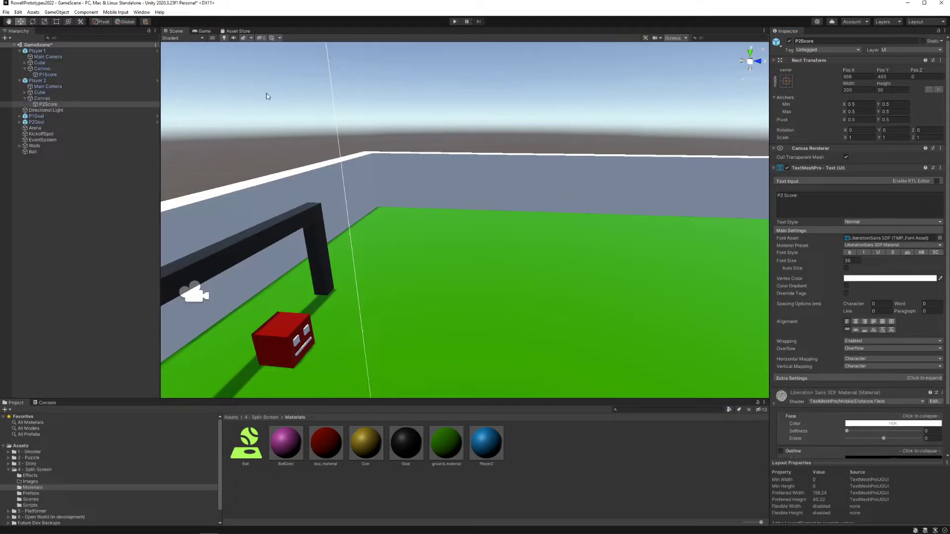
pyautogui.click(19, 50)
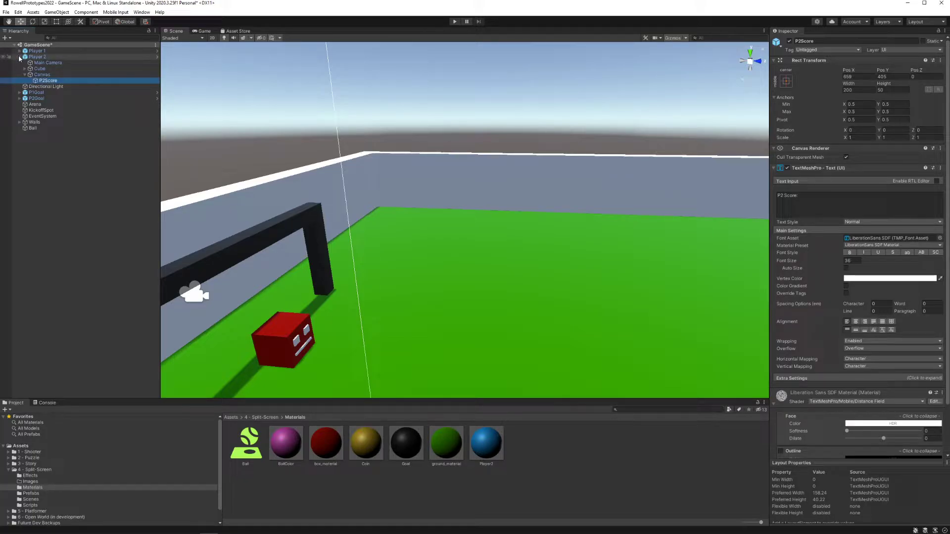
pyautogui.click(20, 56)
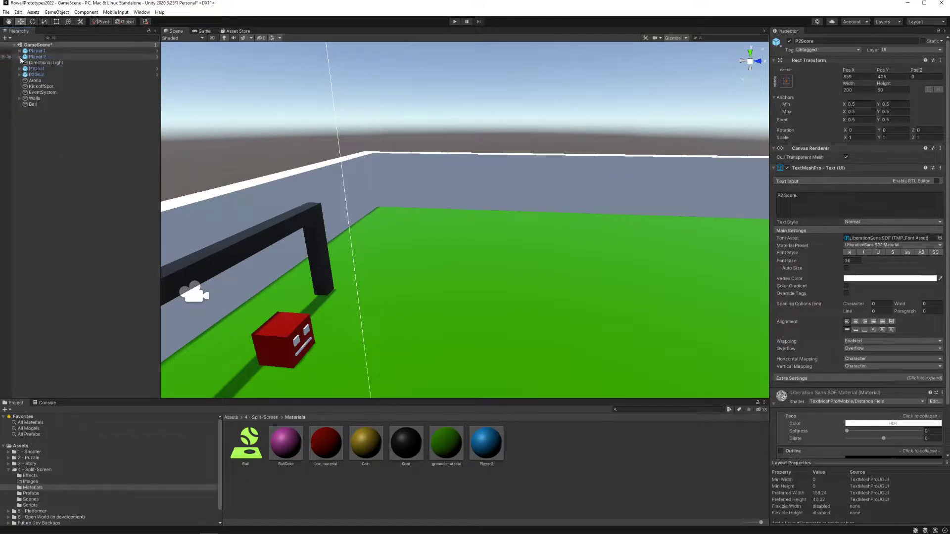
# Step: Inspect Player 2 and Player 1, and review Player 1's Player Controls options, keeping WASD selected
pyautogui.click(40, 58)
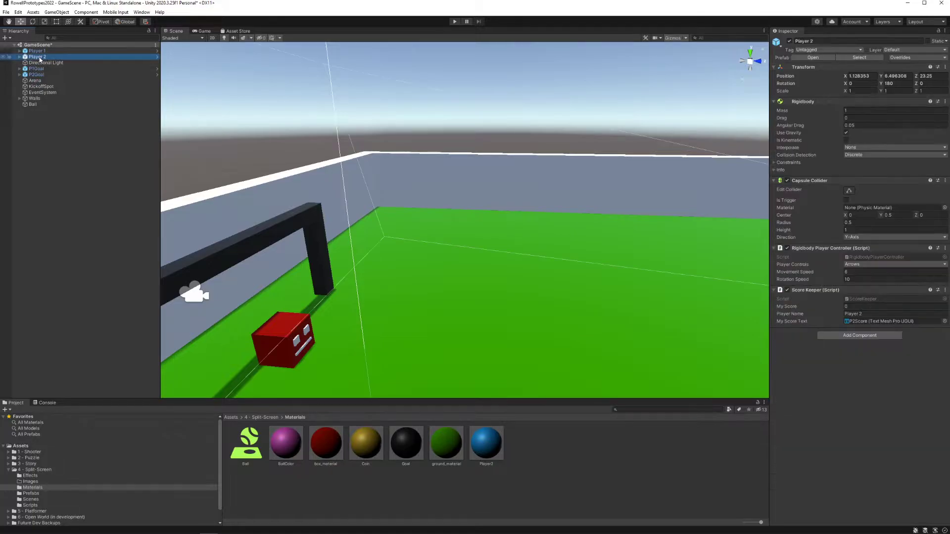
pyautogui.click(38, 51)
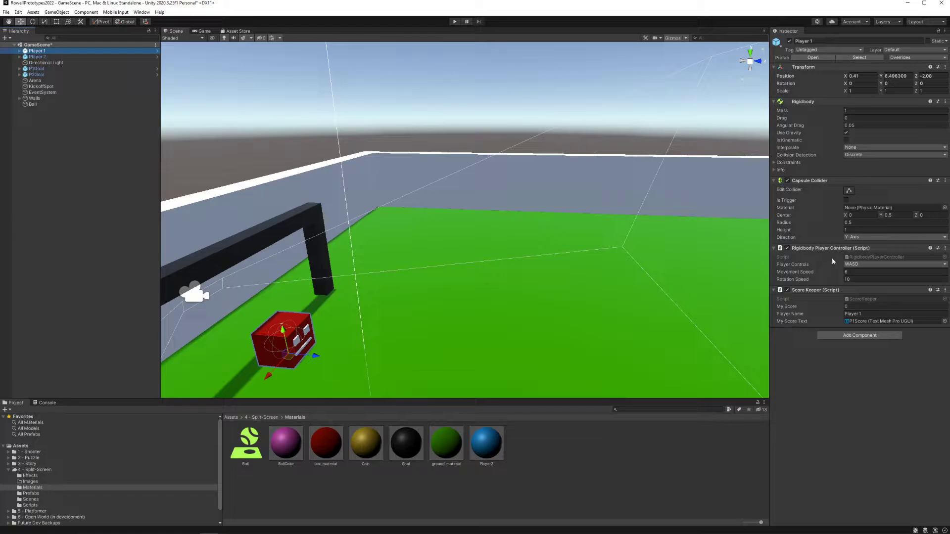
pyautogui.click(861, 264)
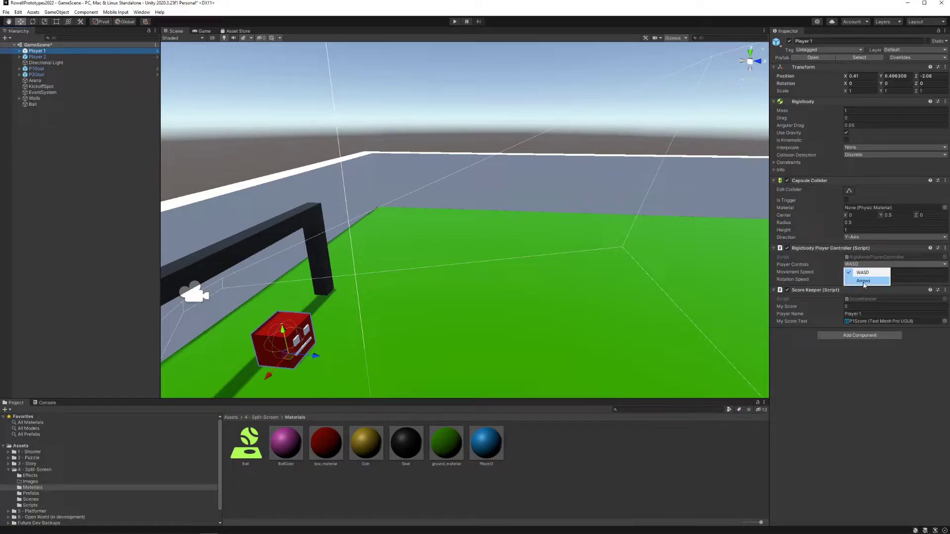
pyautogui.click(862, 268)
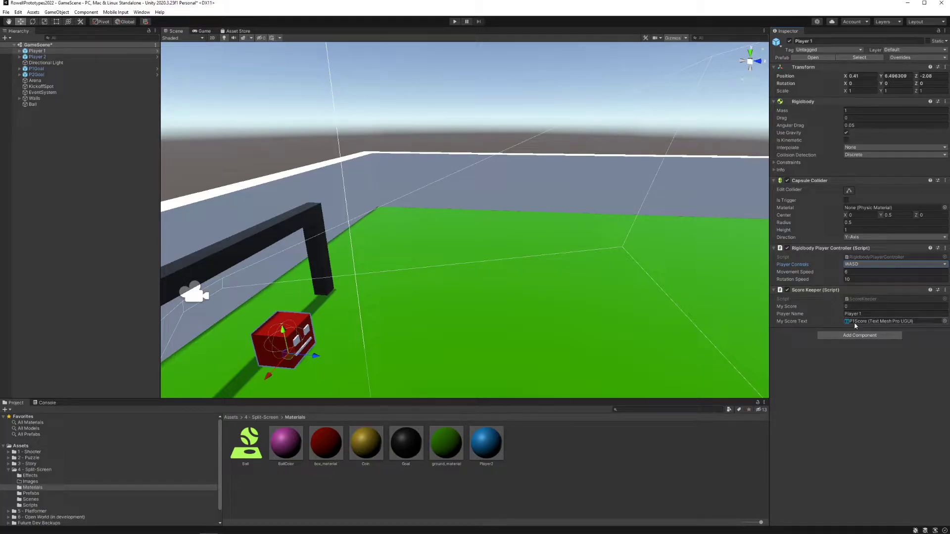
pyautogui.click(855, 308)
pyautogui.click(840, 356)
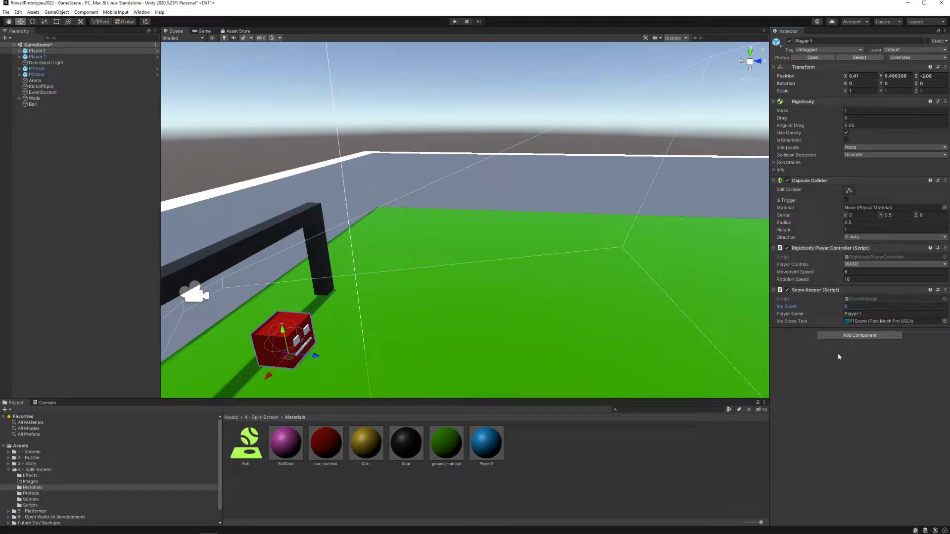
# Step: Set Player 1's Player Name to a person's first name and run the game briefly to check the score label
pyautogui.click(867, 315)
pyautogui.write('Scott')
pyautogui.click(454, 22)
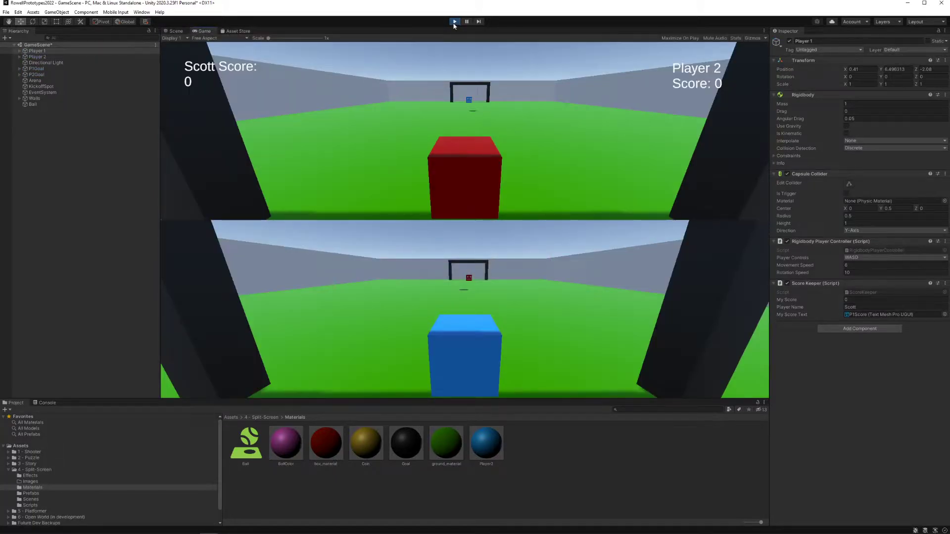
pyautogui.click(454, 22)
# Step: Set the Player Name in Player 1's Score Keeper back to Player 1
pyautogui.click(870, 313)
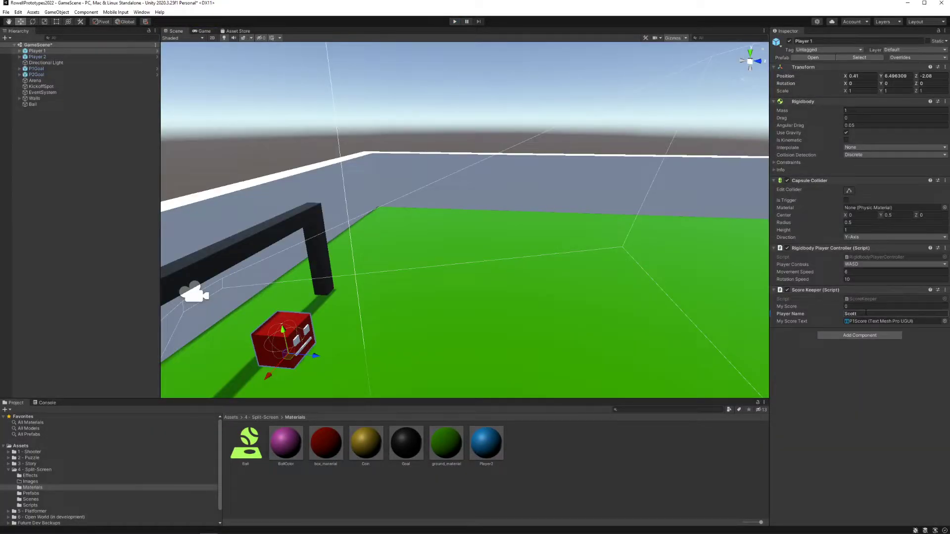
pyautogui.write('Player 1')
# Step: Examine Player 2 and the Directional Light in a view of the whole arena
pyautogui.click(45, 58)
pyautogui.moveTo(383, 241); pyautogui.dragTo(420, 253, button='right')
pyautogui.press('s')
pyautogui.press('w')
pyautogui.press('d')
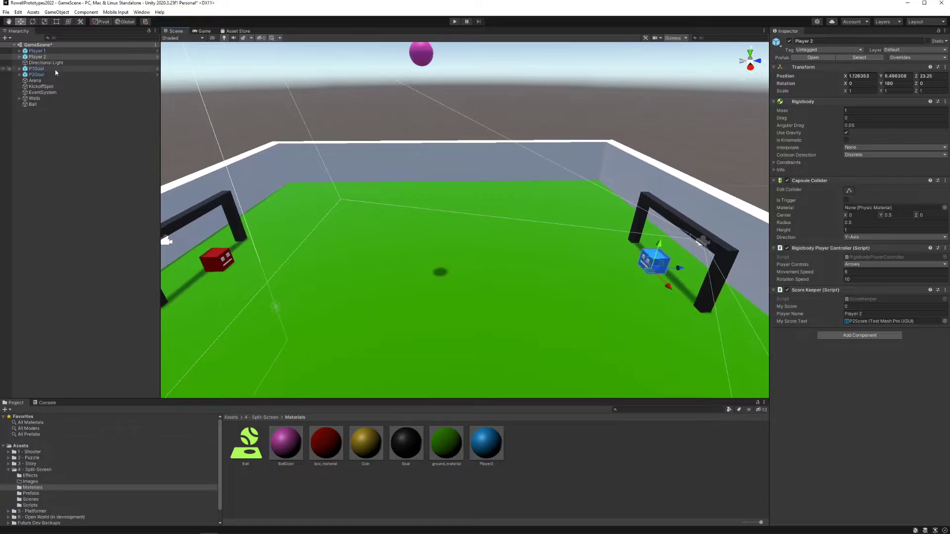
pyautogui.click(59, 63)
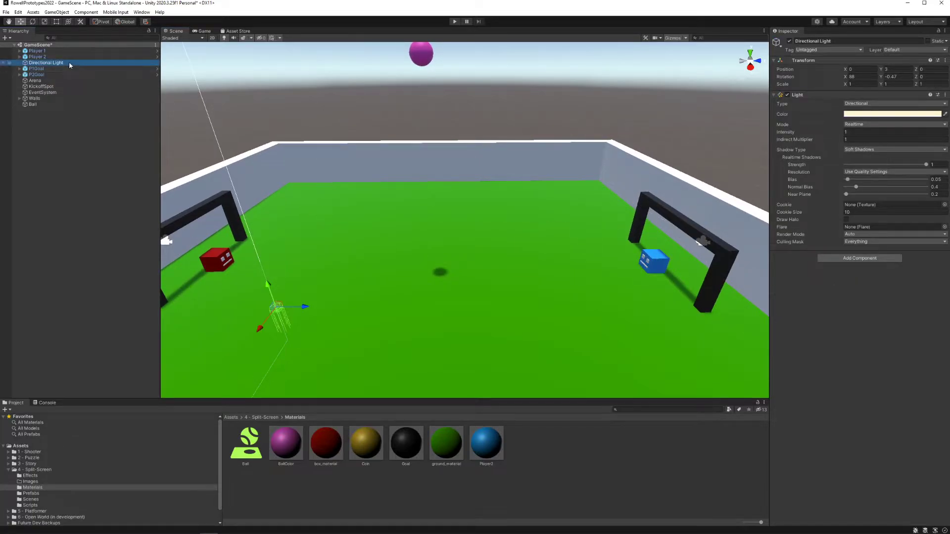
pyautogui.moveTo(376, 208); pyautogui.dragTo(321, 178, button='right')
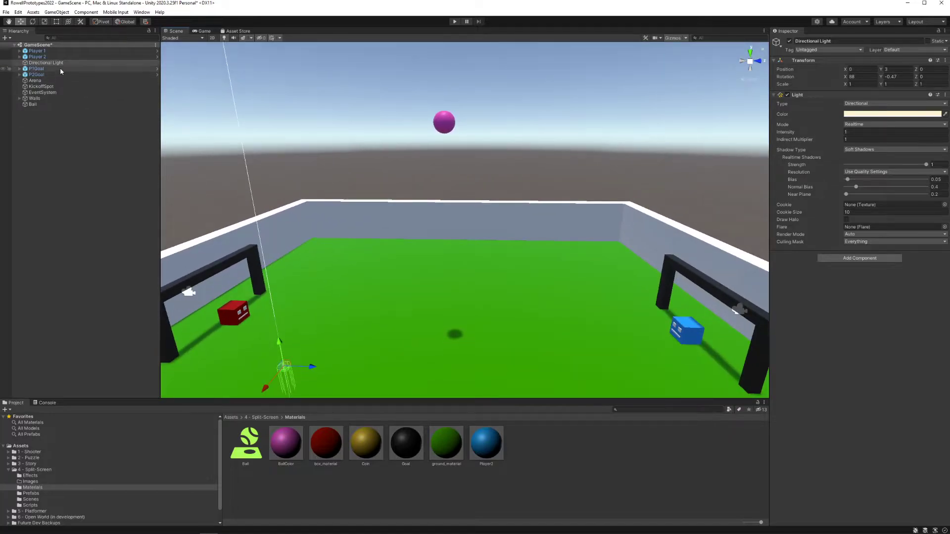
# Step: Inspect P1Goal from the front and expand it in the hierarchy to reveal its child objects
pyautogui.click(61, 69)
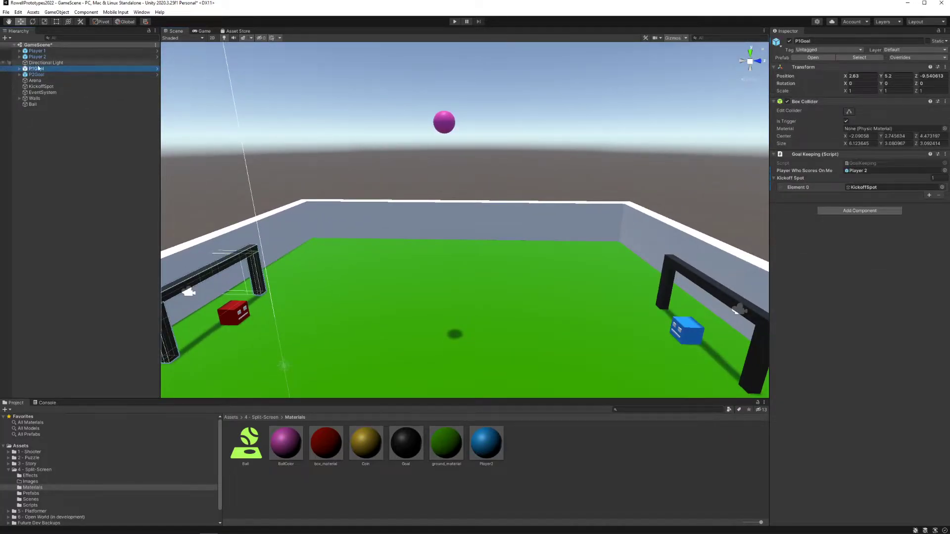
pyautogui.moveTo(403, 231); pyautogui.dragTo(239, 258, button='right')
pyautogui.click(19, 68)
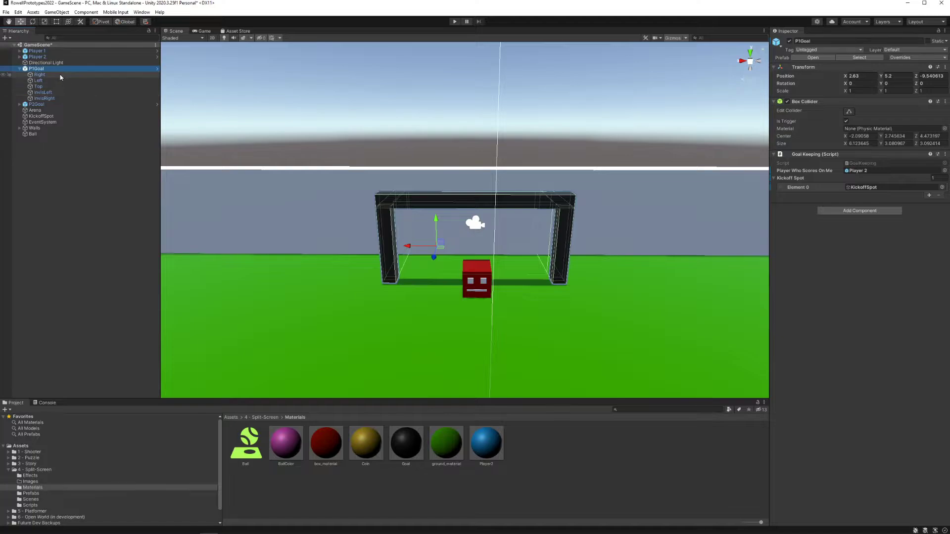
pyautogui.click(39, 75)
pyautogui.click(53, 69)
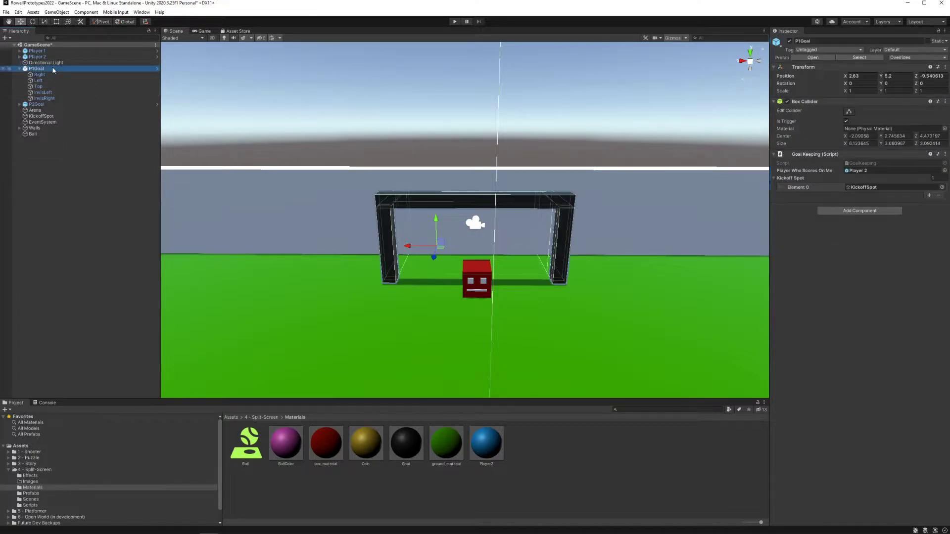
# Step: Create an empty GameObject in the scene and delete it
pyautogui.rightClick(34, 193)
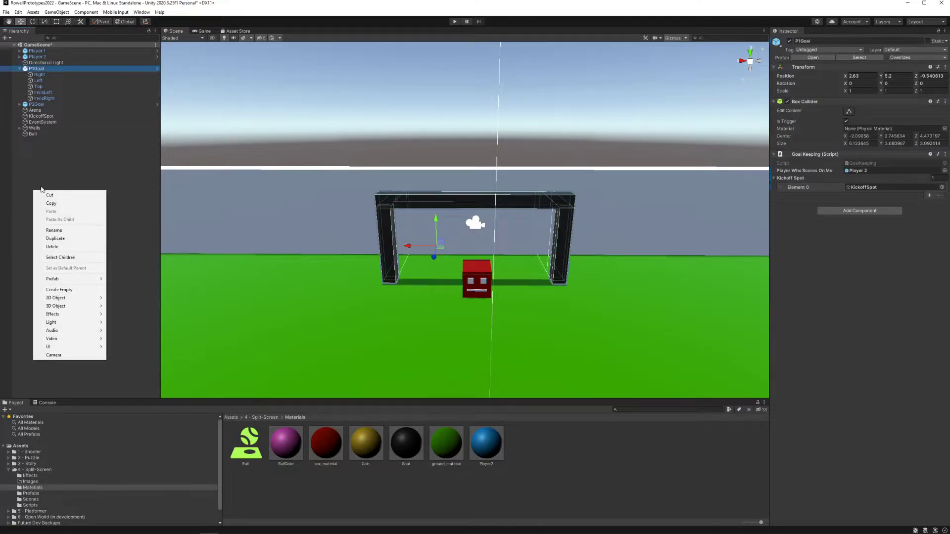
pyautogui.click(72, 291)
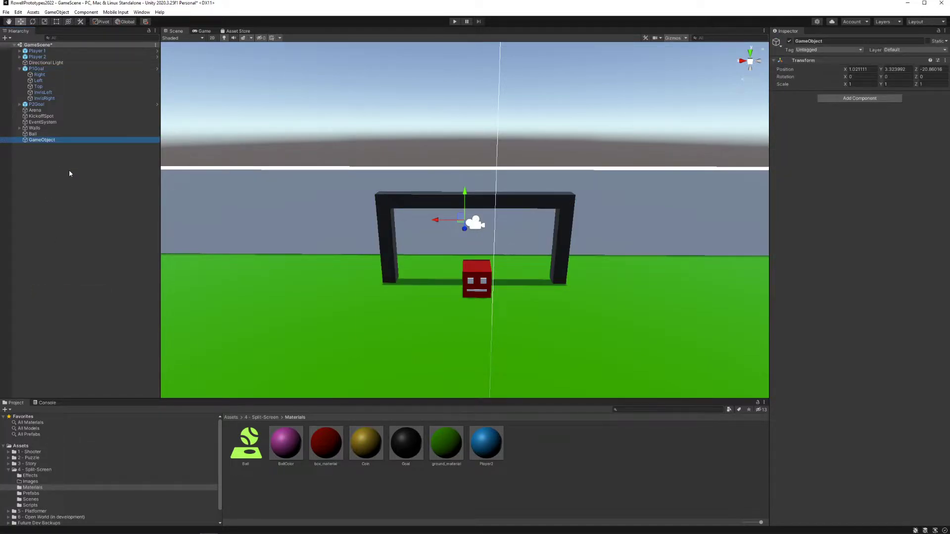
pyautogui.press('Delete')
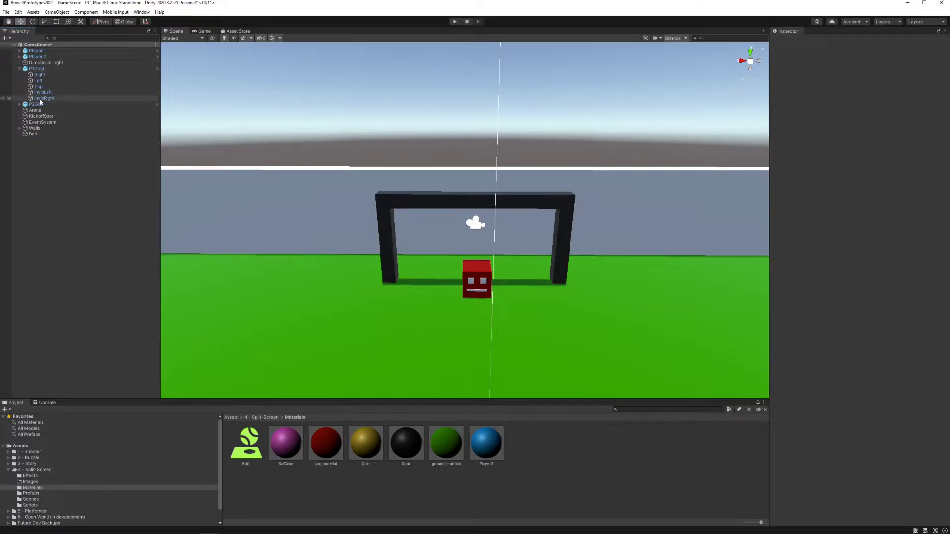
# Step: Go through P1Goal's child objects down to InvisLeft and view that invisible wall from the goal's side
pyautogui.click(39, 69)
pyautogui.click(38, 80)
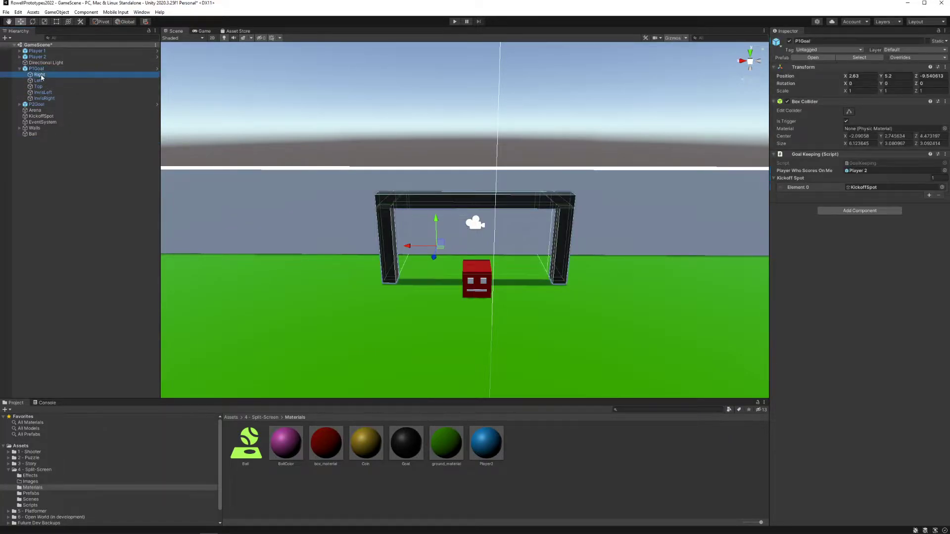
pyautogui.press('Down')
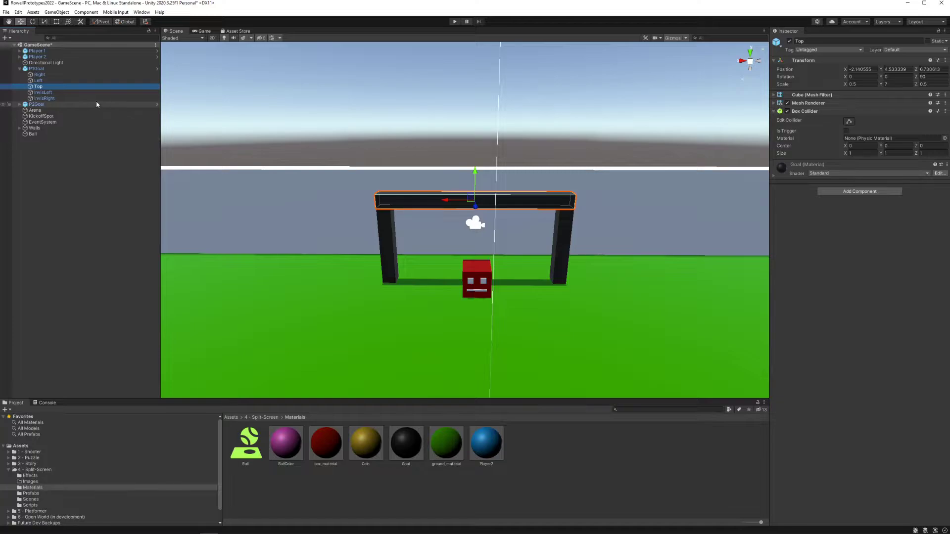
pyautogui.press('Down')
pyautogui.moveTo(327, 169); pyautogui.dragTo(512, 182, button='right')
pyautogui.press('a')
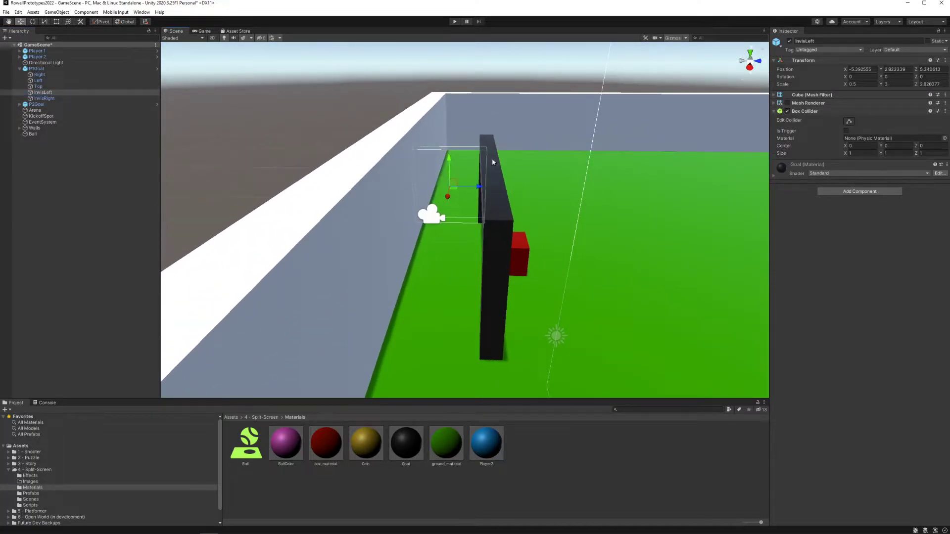
# Step: Toggle InvisLeft's Mesh Renderer on and off twice
pyautogui.click(787, 103)
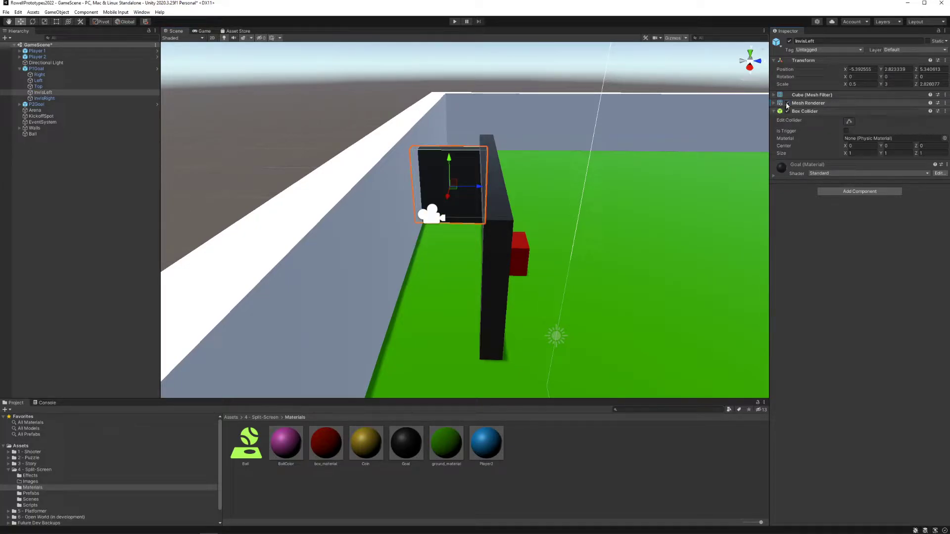
pyautogui.click(788, 103)
pyautogui.click(787, 104)
pyautogui.click(787, 103)
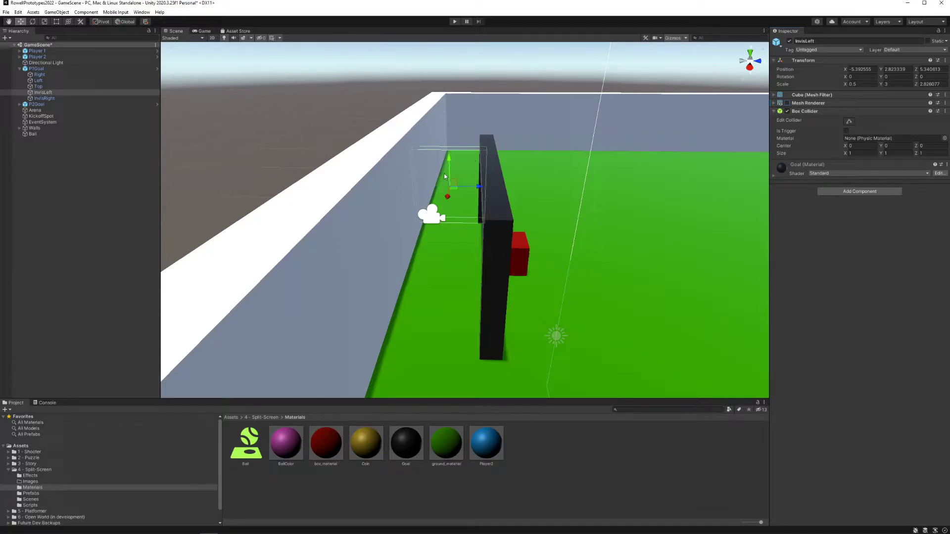
# Step: Inspect InvisRight and P1Goal's Box Collider, viewing the goal from behind and from the side
pyautogui.click(81, 98)
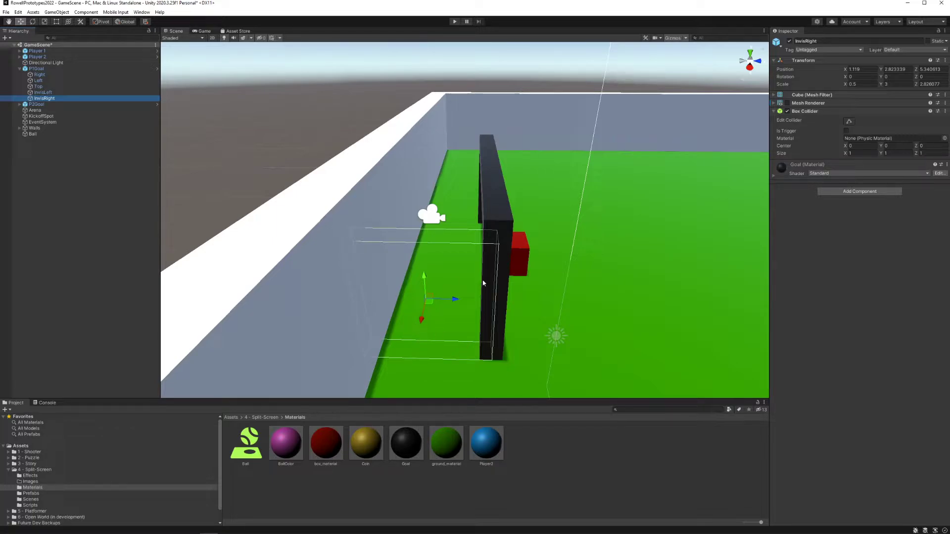
pyautogui.click(36, 68)
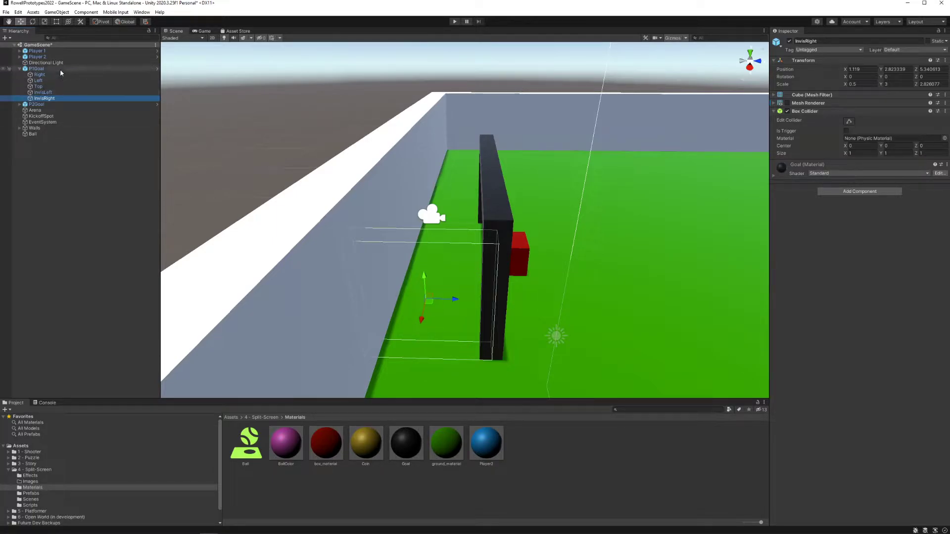
pyautogui.keyDown('alt'); pyautogui.moveTo(490, 220); pyautogui.dragTo(402, 182); pyautogui.keyUp('alt')
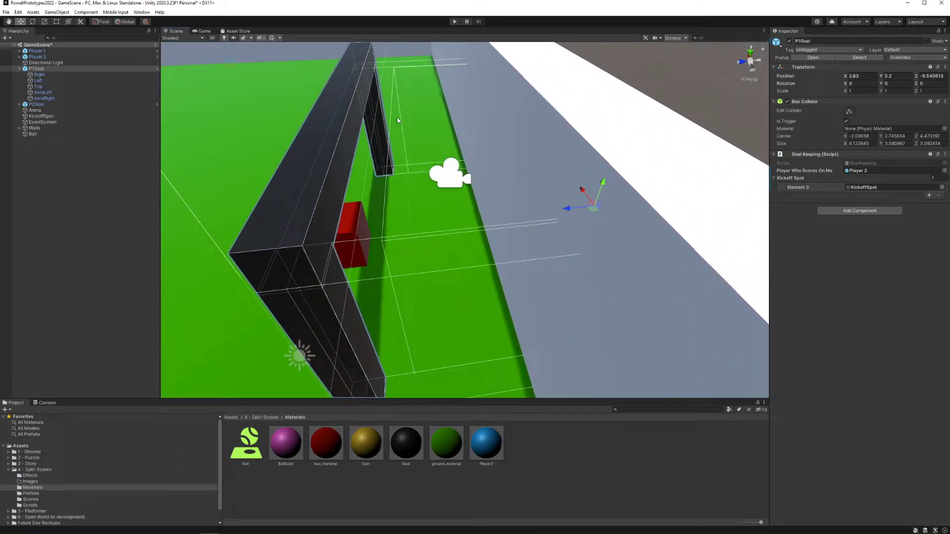
pyautogui.keyDown('alt'); pyautogui.moveTo(434, 214); pyautogui.dragTo(418, 199); pyautogui.keyUp('alt')
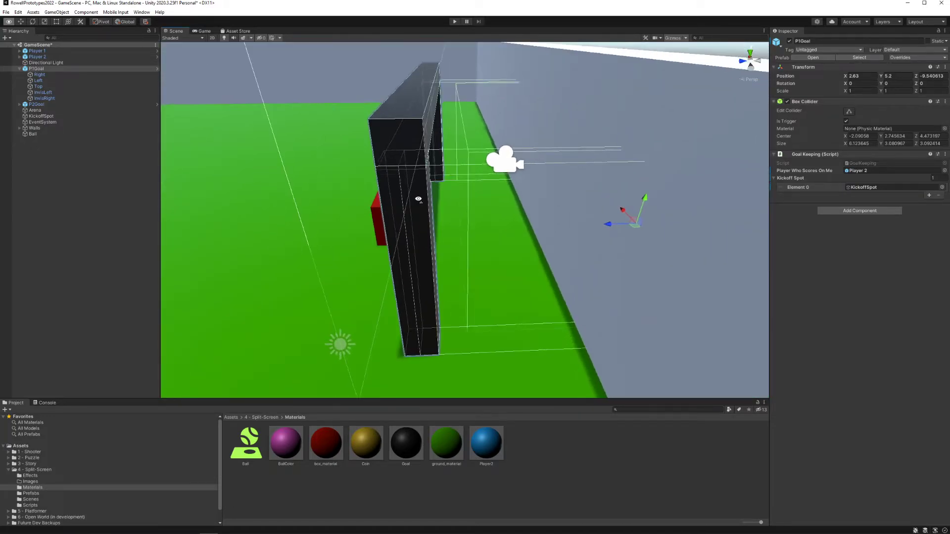
pyautogui.moveTo(418, 199); pyautogui.dragTo(413, 204, button='right')
pyautogui.click(68, 70)
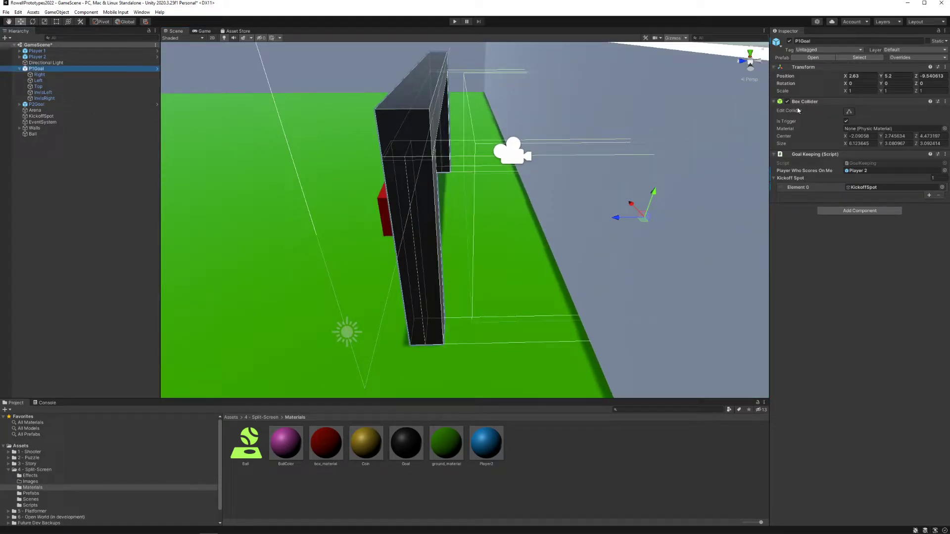
pyautogui.keyDown('alt'); pyautogui.moveTo(560, 190); pyautogui.dragTo(453, 233); pyautogui.keyUp('alt')
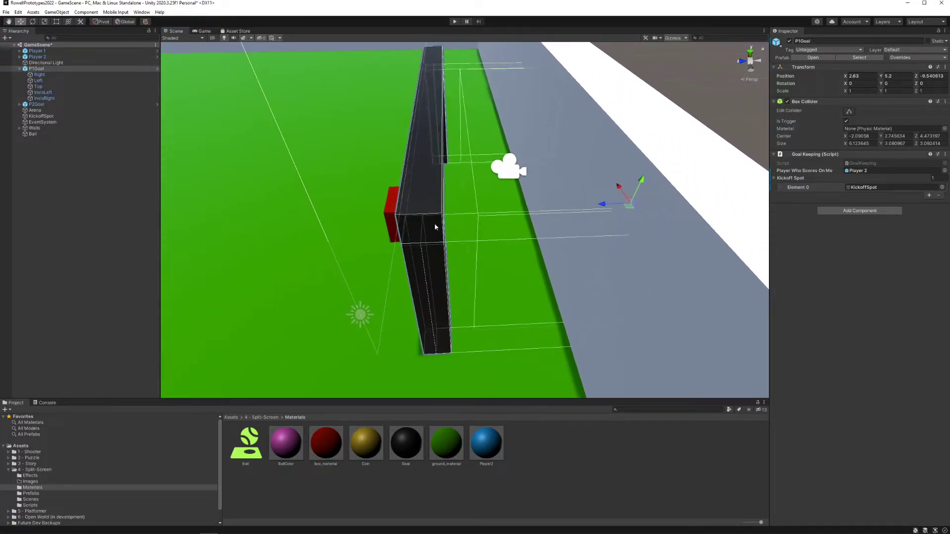
# Step: Review P1Goal's Right, Left, Top and InvisLeft parts, and reselect the parent P1Goal
pyautogui.click(49, 75)
pyautogui.click(48, 80)
pyautogui.click(49, 86)
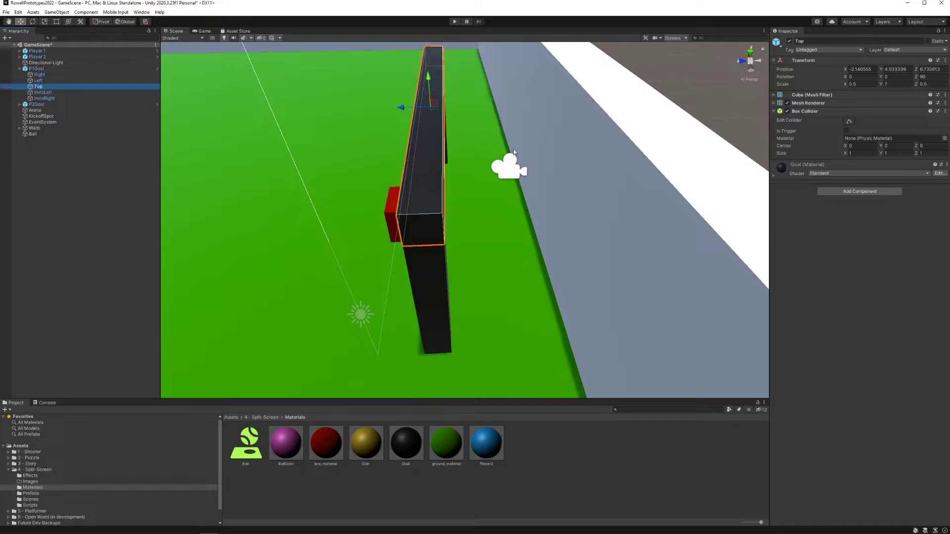
pyautogui.click(44, 93)
pyautogui.click(45, 63)
pyautogui.click(47, 69)
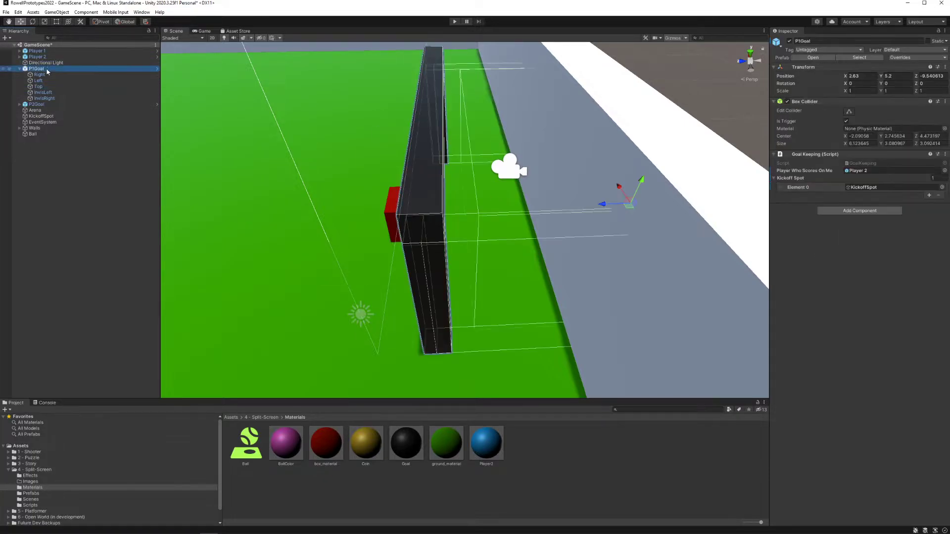
pyautogui.keyDown('alt'); pyautogui.moveTo(505, 185); pyautogui.dragTo(473, 190); pyautogui.keyUp('alt')
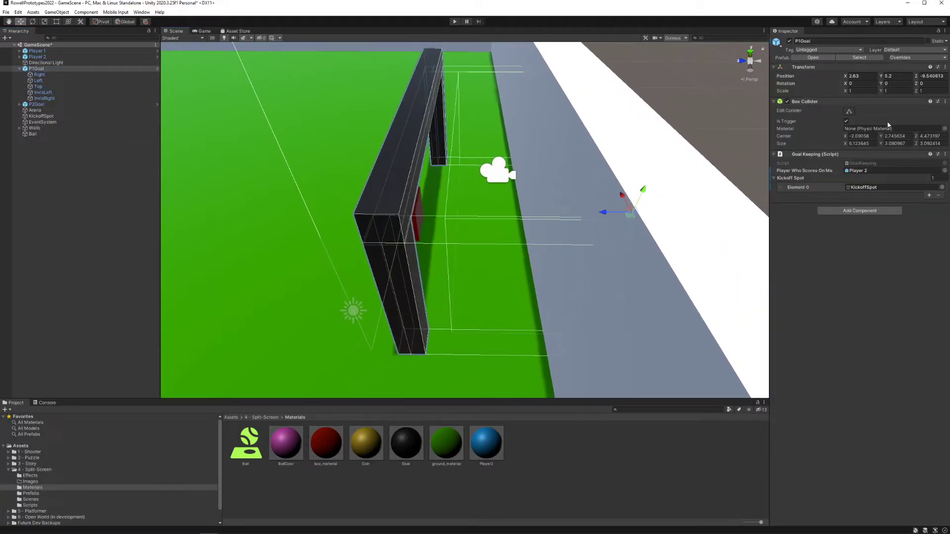
# Step: Enable collider editing on P1Goal and examine the trigger volume behind the goal posts
pyautogui.click(849, 113)
pyautogui.keyDown('alt'); pyautogui.moveTo(524, 154); pyautogui.dragTo(465, 184); pyautogui.keyUp('alt')
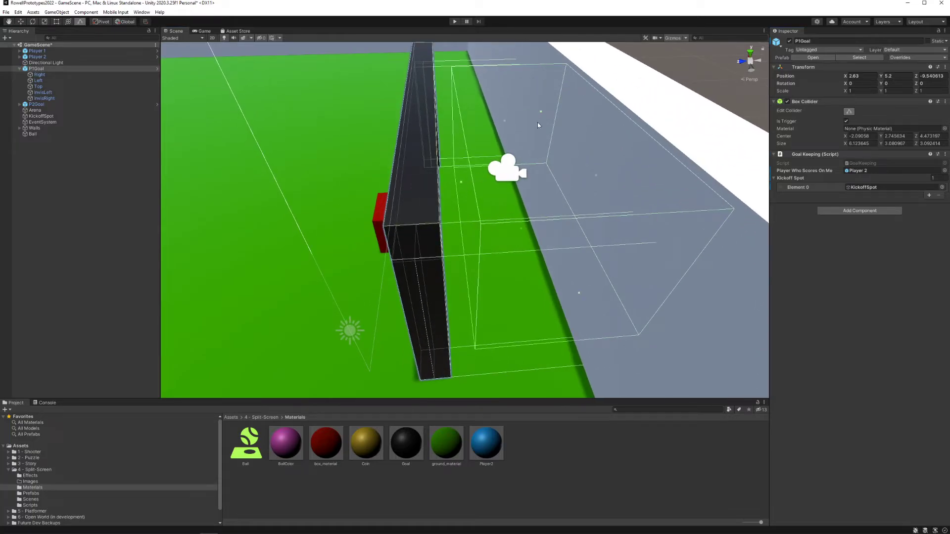
pyautogui.keyDown('alt'); pyautogui.moveTo(537, 123); pyautogui.dragTo(437, 190); pyautogui.keyUp('alt')
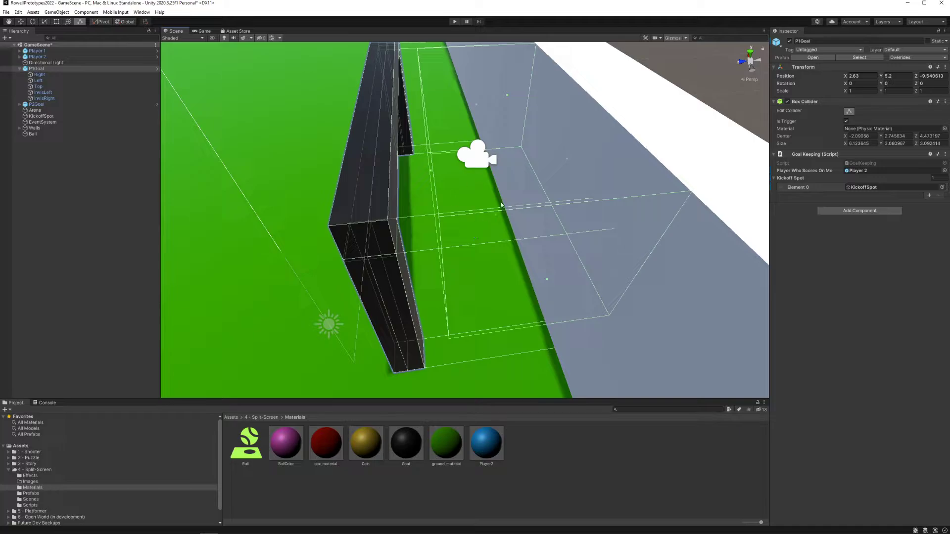
pyautogui.moveTo(471, 198); pyautogui.dragTo(470, 191, button='right')
pyautogui.press('a')
pyautogui.press('d')
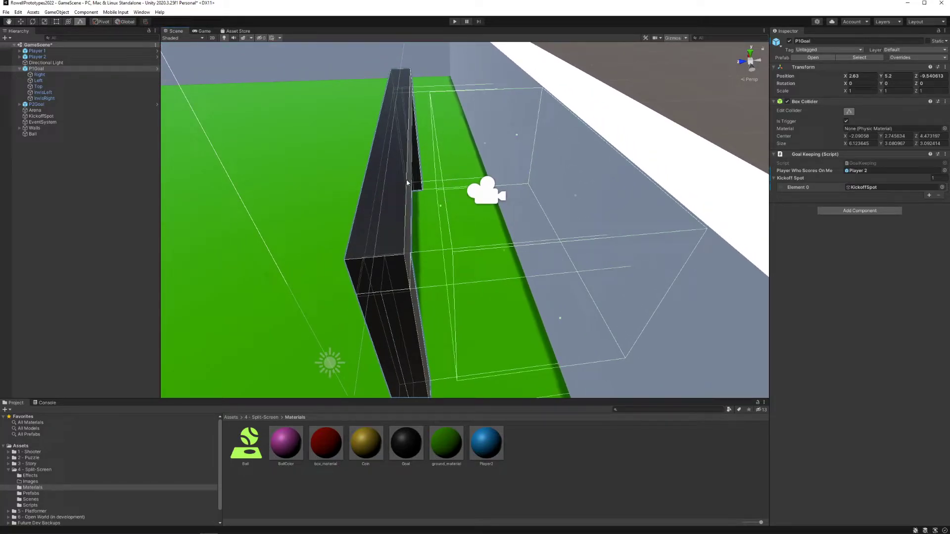
# Step: Select the Ball above the field to inspect its components
pyautogui.moveTo(424, 222); pyautogui.dragTo(292, 92, button='right')
pyautogui.press('a')
pyautogui.click(291, 89)
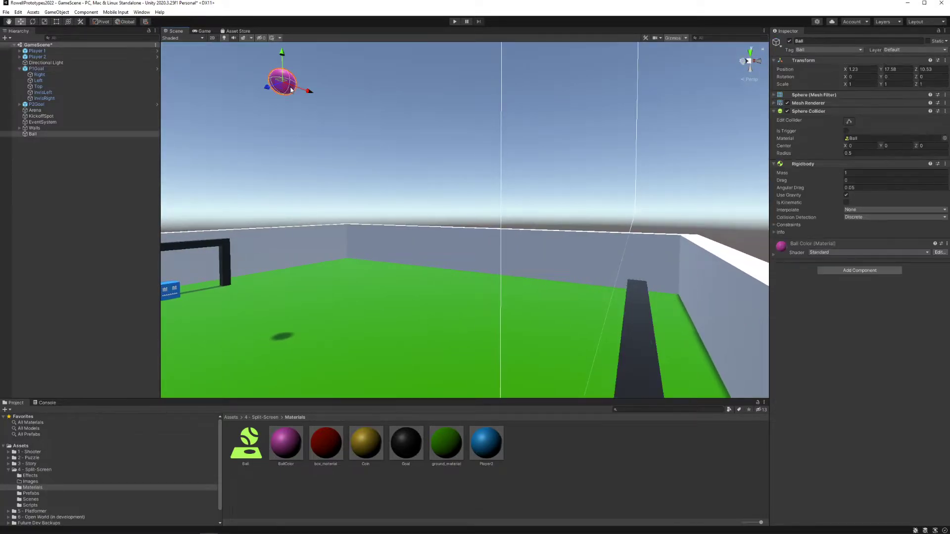
# Step: Lower the Ball beside the red player at P1Goal's mouth, to about Y 7.01 and Z -2.908
pyautogui.moveTo(284, 53); pyautogui.dragTo(520, 370)
pyautogui.moveTo(520, 346); pyautogui.dragTo(561, 369, button='right')
pyautogui.moveTo(422, 297); pyautogui.dragTo(480, 303)
pyautogui.moveTo(490, 305); pyautogui.dragTo(529, 331, button='right')
pyautogui.moveTo(440, 275); pyautogui.dragTo(457, 273)
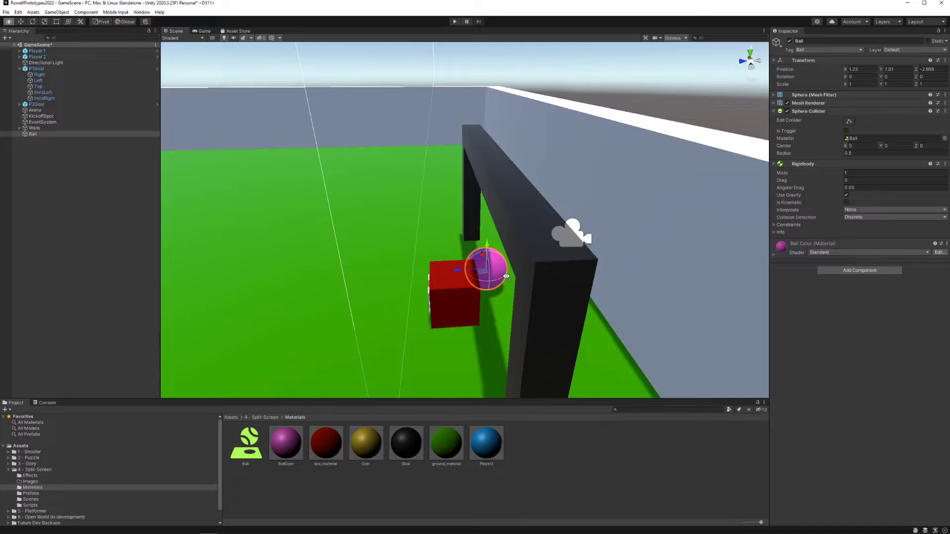
pyautogui.moveTo(460, 275); pyautogui.dragTo(487, 276, button='right')
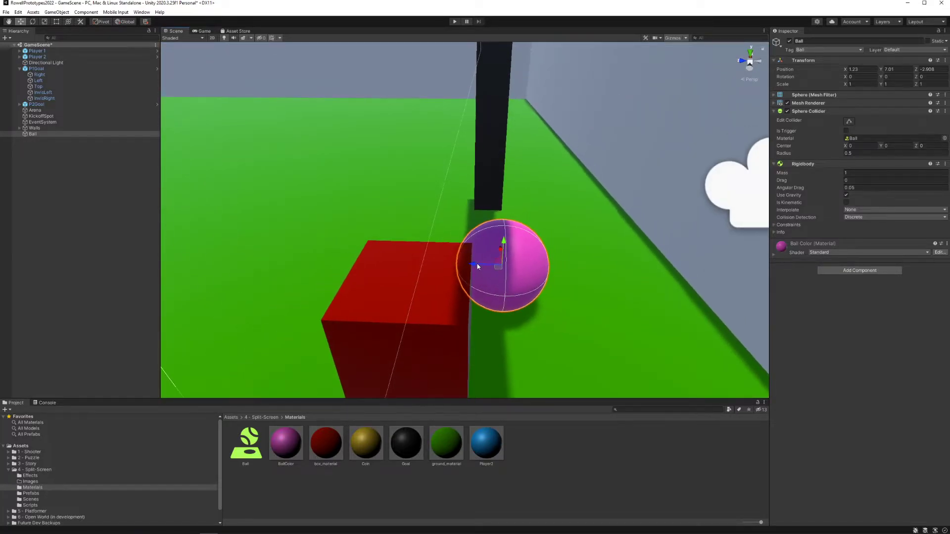
# Step: Slide the Ball back and forth along Z across P1Goal's goal line, ending fully behind it at about Z -3.608
pyautogui.moveTo(473, 265); pyautogui.dragTo(439, 263)
pyautogui.moveTo(490, 262); pyautogui.dragTo(480, 263, button='right')
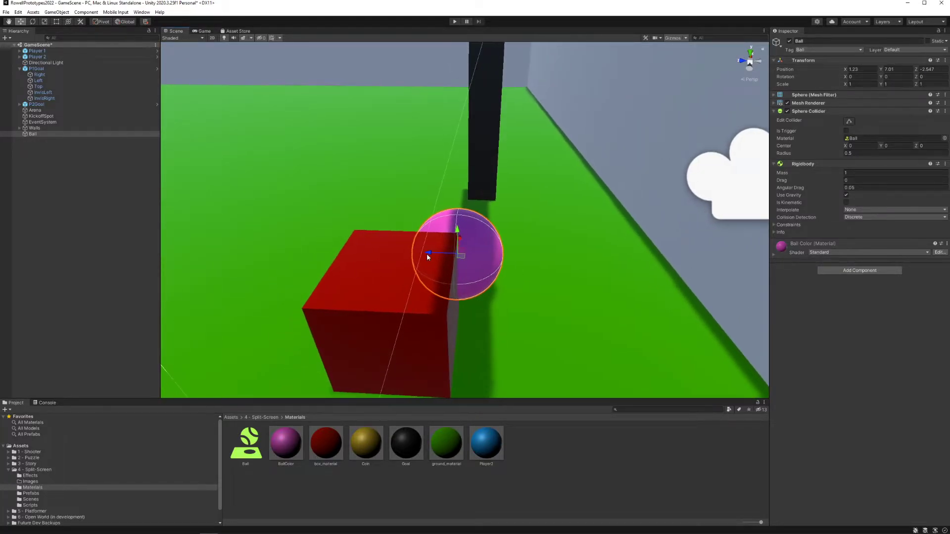
pyautogui.moveTo(428, 255); pyautogui.dragTo(464, 266)
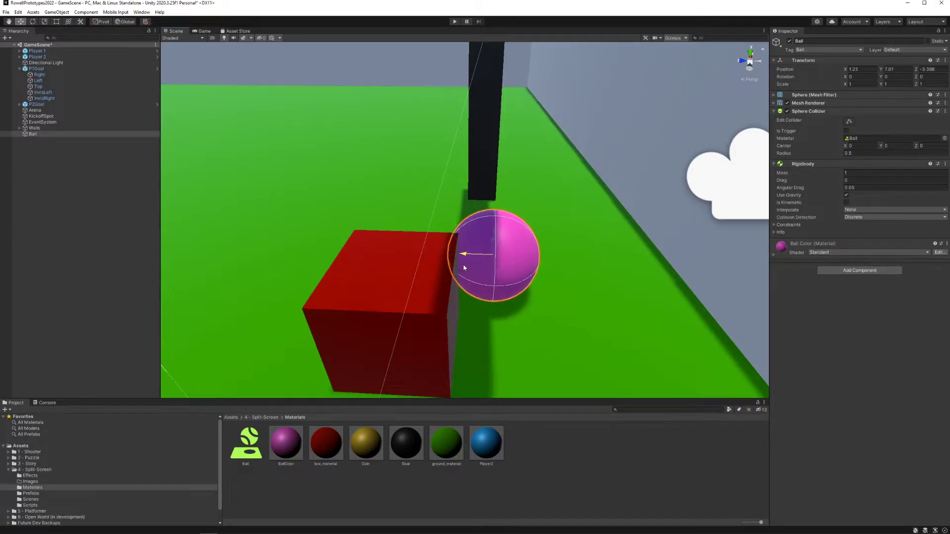
pyautogui.press('d')
pyautogui.moveTo(511, 266); pyautogui.dragTo(508, 268, button='right')
pyautogui.press('a')
pyautogui.press('d')
pyautogui.press('a')
pyautogui.moveTo(456, 252); pyautogui.dragTo(521, 255)
pyautogui.moveTo(508, 254); pyautogui.dragTo(508, 255, button='right')
pyautogui.press('d')
pyautogui.press('a')
pyautogui.press('d')
pyautogui.press('a')
pyautogui.moveTo(510, 249); pyautogui.dragTo(516, 253)
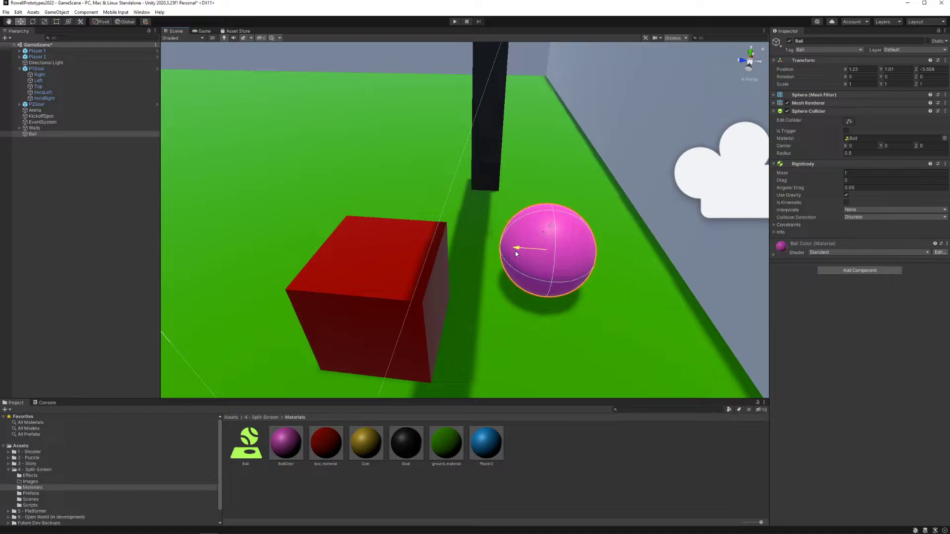
# Step: Check the Ball against the goal frame from the side and nudge it to about Z -3.558
pyautogui.press('d')
pyautogui.moveTo(516, 253); pyautogui.dragTo(540, 258, button='right')
pyautogui.press('s')
pyautogui.press('s')
pyautogui.press('a')
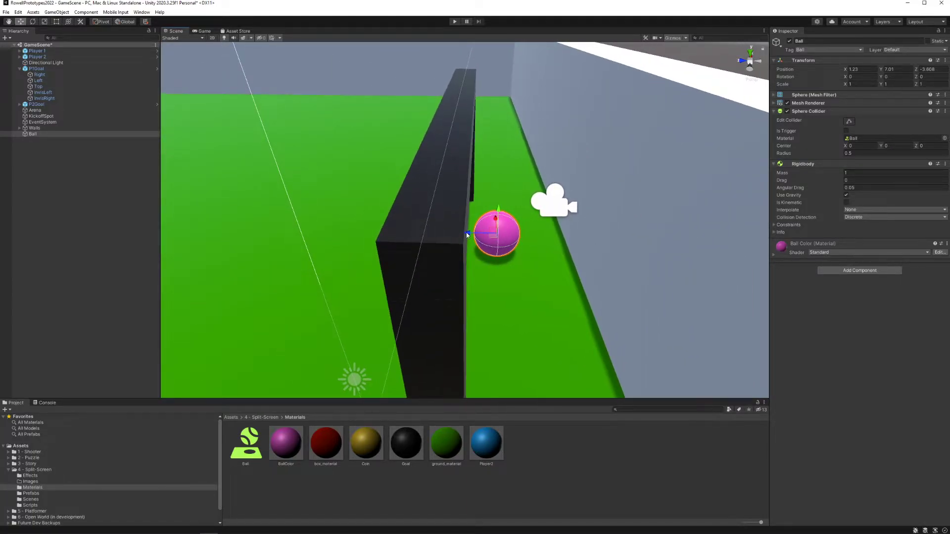
pyautogui.moveTo(467, 235); pyautogui.dragTo(464, 233)
pyautogui.moveTo(464, 233); pyautogui.dragTo(465, 232, button='right')
pyautogui.press('a')
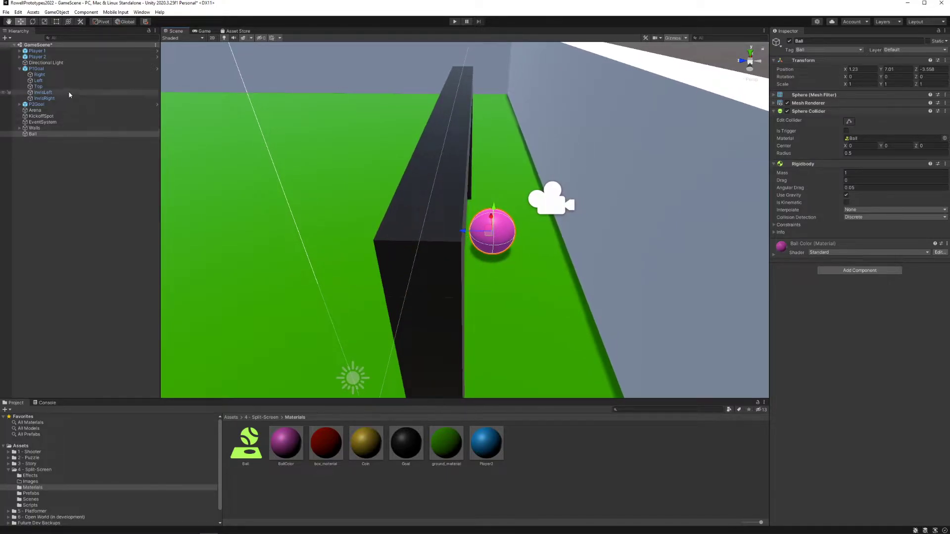
# Step: Resize P1Goal's Box Collider by its goal-side face, to about Center Z 4.196973 and Size Z 2.539967
pyautogui.click(402, 215)
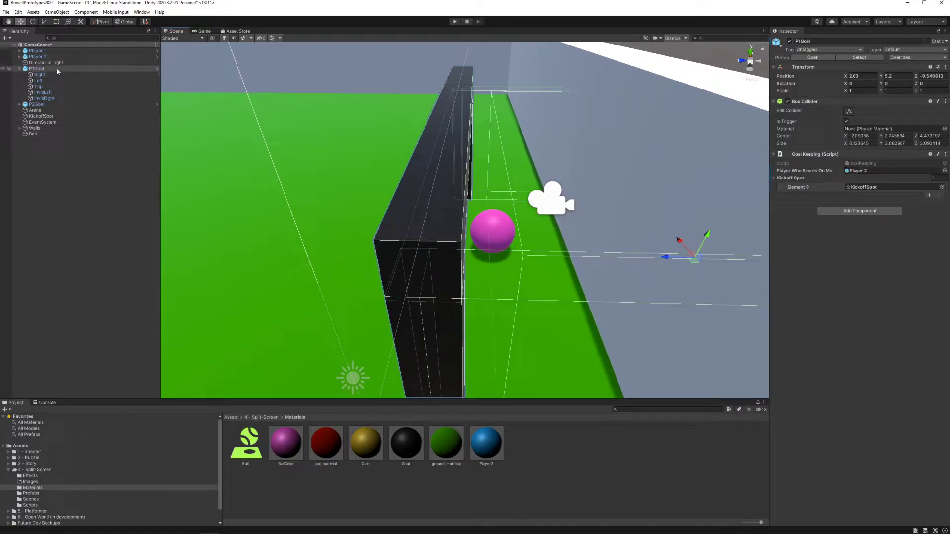
pyautogui.moveTo(446, 238); pyautogui.dragTo(514, 252, button='right')
pyautogui.press('d')
pyautogui.click(848, 112)
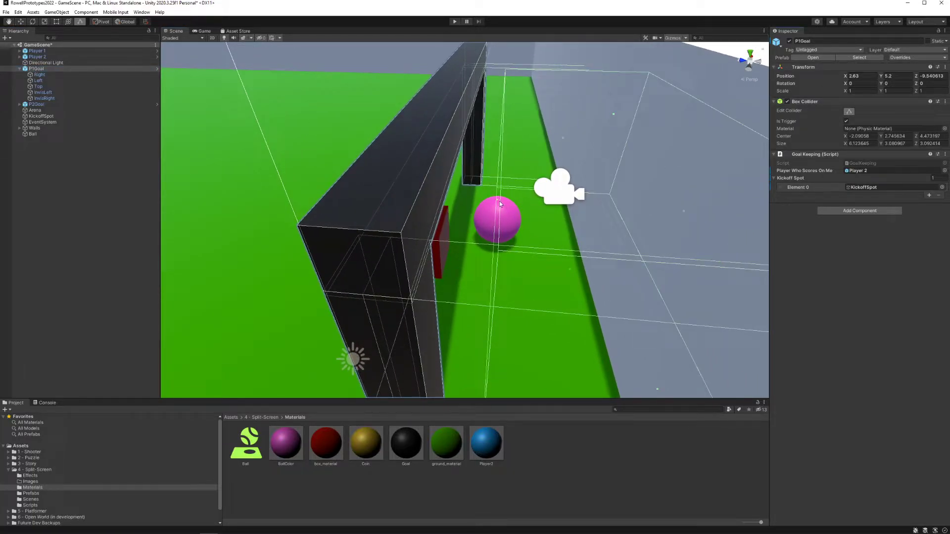
pyautogui.moveTo(497, 200)
pyautogui.mouseDown()
pyautogui.moveTo(530, 205)
pyautogui.moveTo(512, 208)
pyautogui.mouseUp()
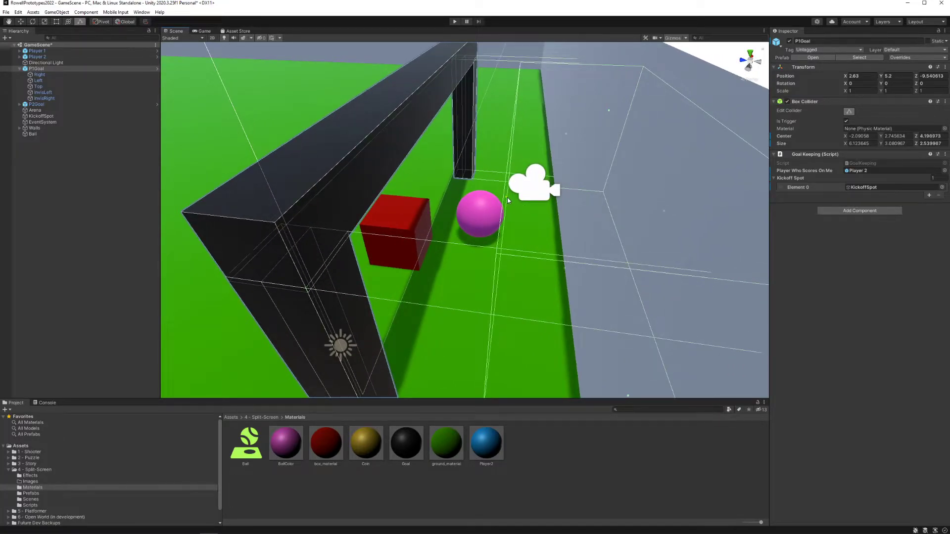
pyautogui.keyDown('alt'); pyautogui.moveTo(507, 197); pyautogui.dragTo(477, 202); pyautogui.keyUp('alt')
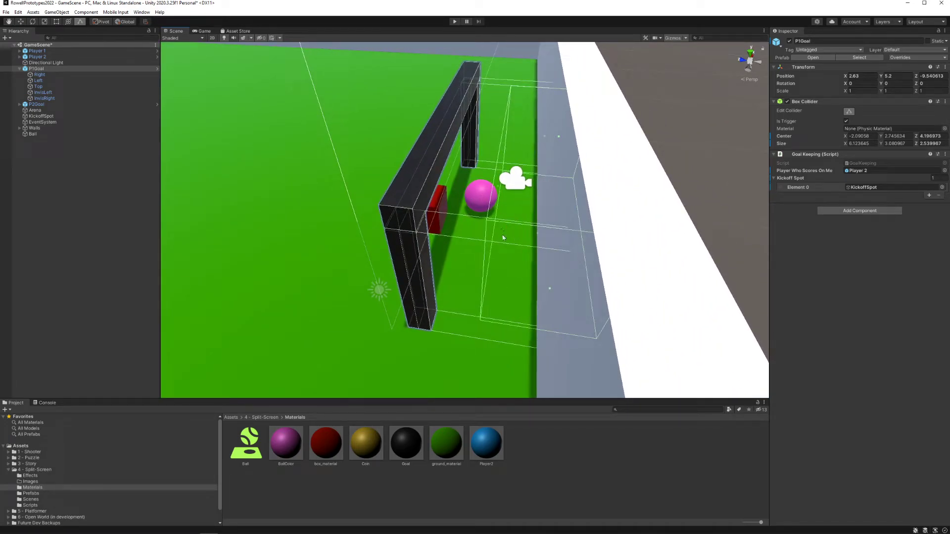
pyautogui.moveTo(514, 227)
pyautogui.keyDown('alt'); pyautogui.mouseDown()
pyautogui.moveTo(504, 231)
pyautogui.moveTo(510, 244)
pyautogui.mouseUp(); pyautogui.keyUp('alt')
# Step: Reselect P1Goal and enable collider editing to examine the trigger volume relative to the Ball
pyautogui.click(473, 174)
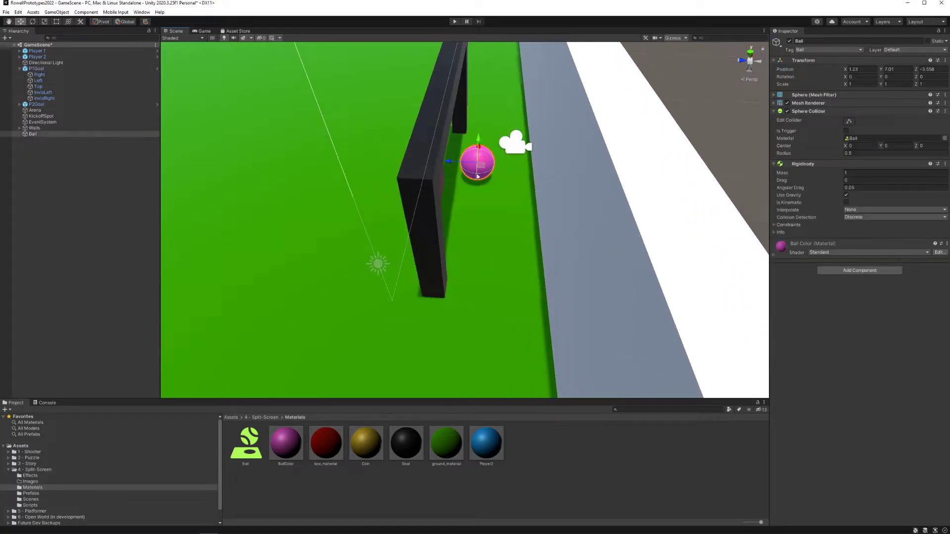
pyautogui.click(41, 69)
pyautogui.keyDown('alt'); pyautogui.moveTo(504, 195); pyautogui.dragTo(511, 186); pyautogui.keyUp('alt')
pyautogui.click(849, 112)
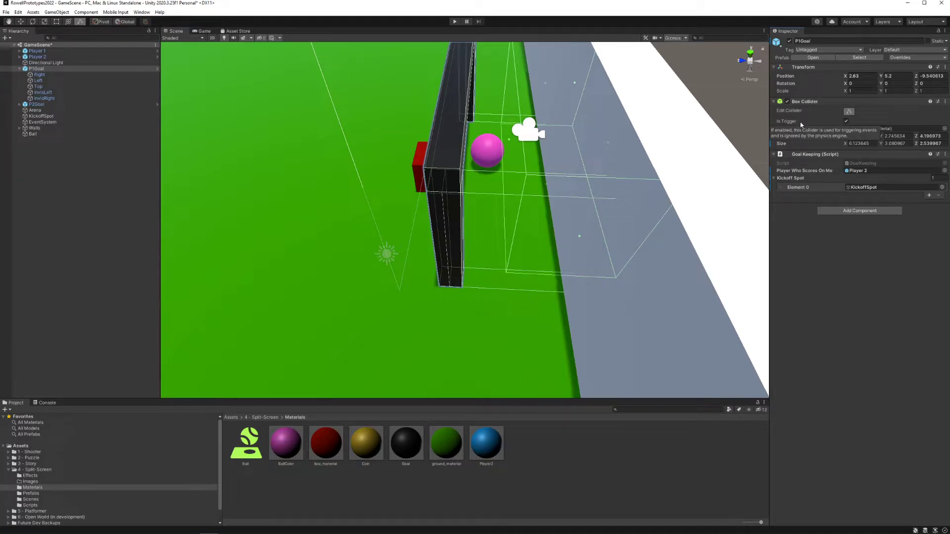
pyautogui.moveTo(493, 133); pyautogui.dragTo(494, 154, button='right')
# Step: Compare the Top bar with its parent P1Goal, and view the whole goal from the field side
pyautogui.click(263, 77)
pyautogui.press('w')
pyautogui.press('w')
pyautogui.click(461, 130)
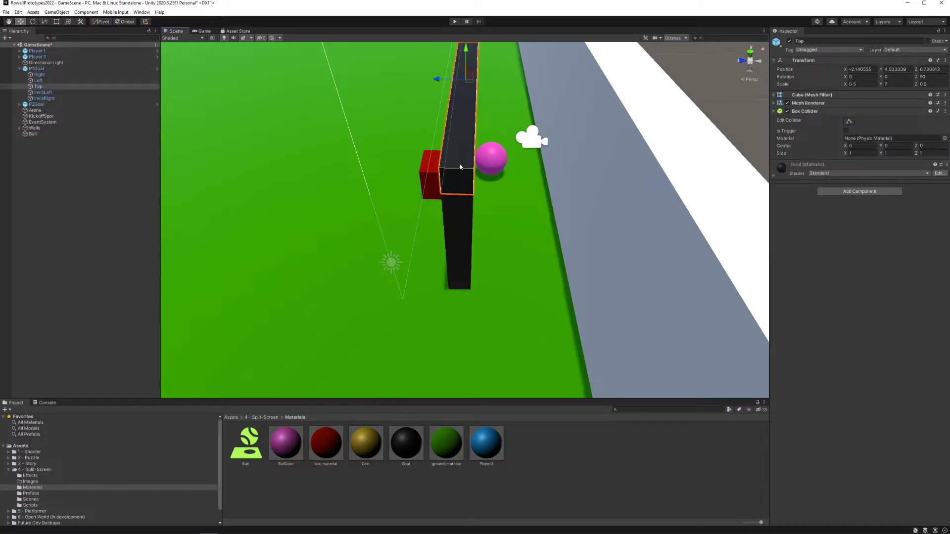
pyautogui.click(460, 167)
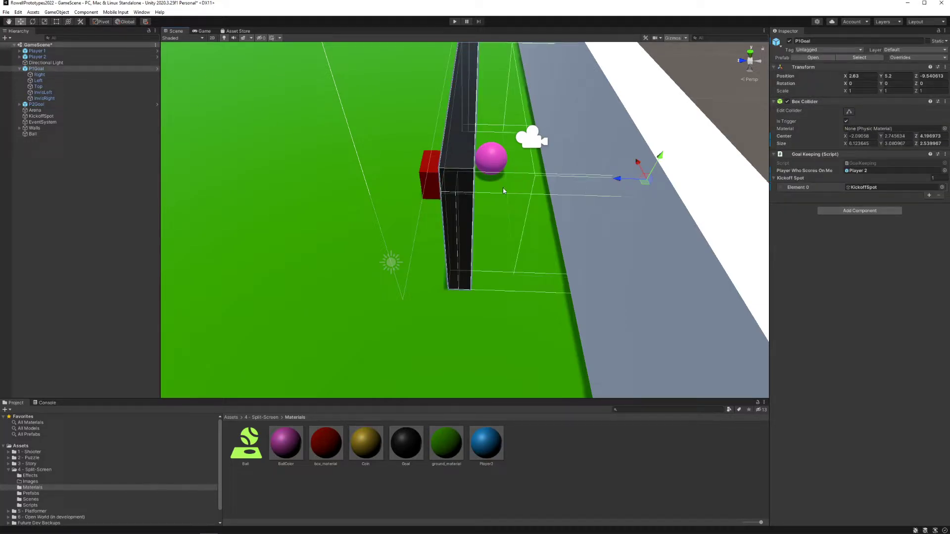
pyautogui.moveTo(485, 182); pyautogui.dragTo(633, 171, button='right')
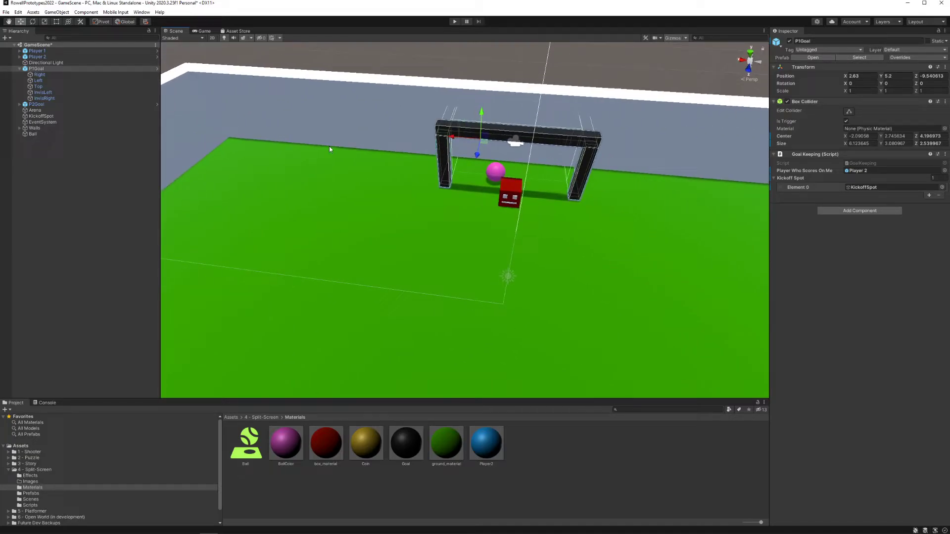
pyautogui.click(71, 69)
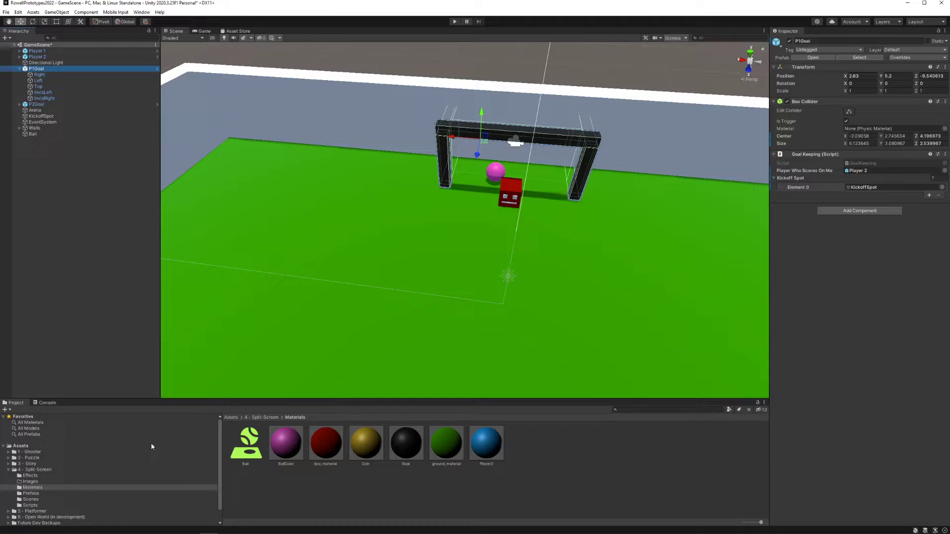
# Step: Open the Prefabs folder, inspect the Goal prefab, and reselect P1Goal in the scene
pyautogui.click(50, 493)
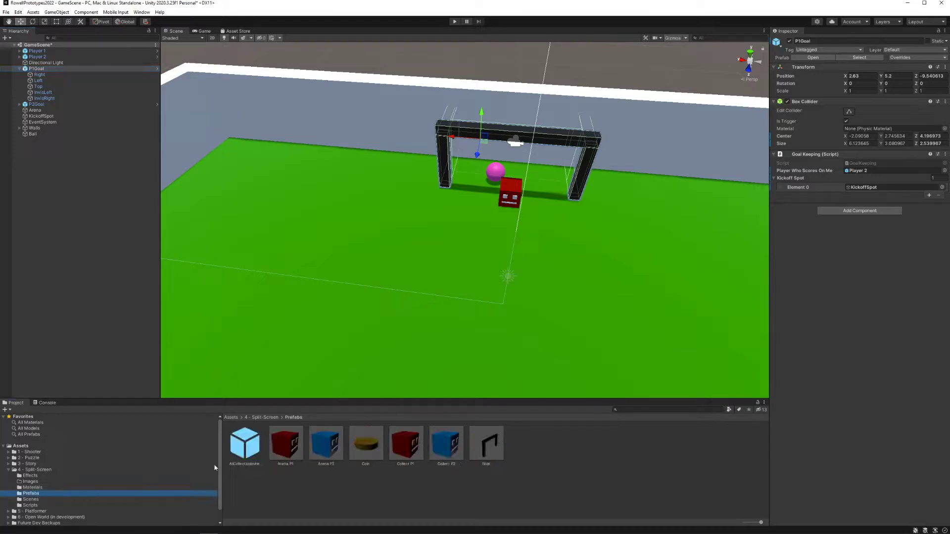
pyautogui.click(493, 455)
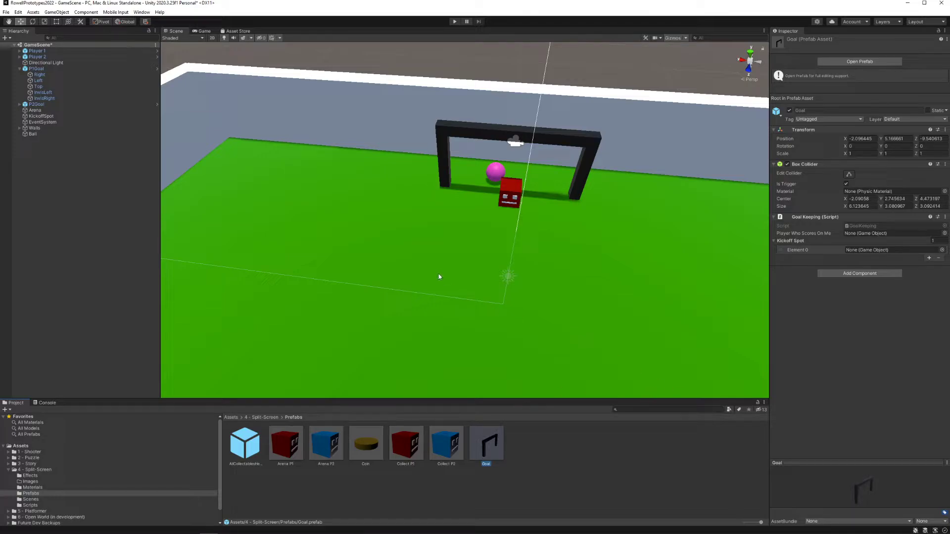
pyautogui.click(574, 179)
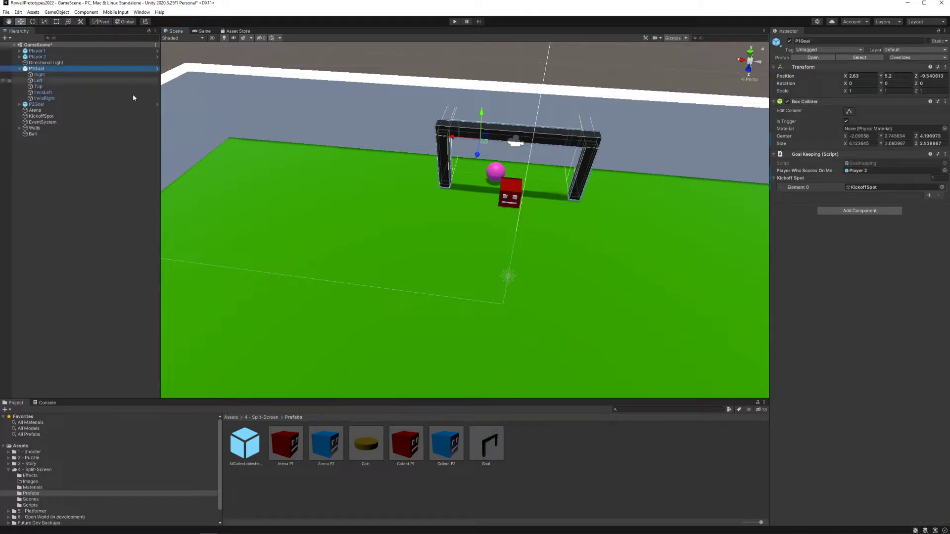
# Step: Place a Goal prefab instance in the arena, try moving it, and undo the last move
pyautogui.moveTo(485, 442); pyautogui.dragTo(246, 312)
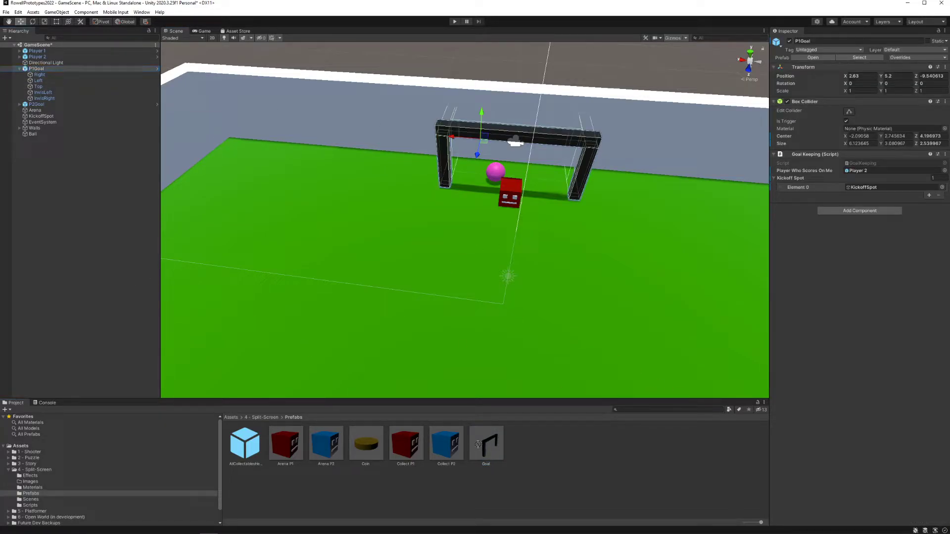
pyautogui.moveTo(491, 449); pyautogui.dragTo(365, 374)
pyautogui.moveTo(273, 289); pyautogui.dragTo(238, 173)
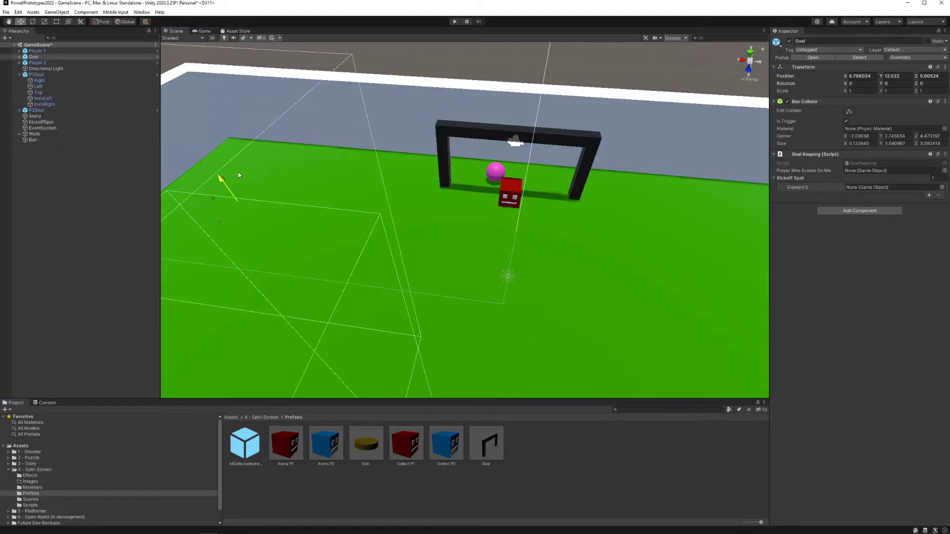
pyautogui.moveTo(326, 213); pyautogui.dragTo(468, 255, button='right')
pyautogui.hotkey('ctrl', 'z')
# Step: Rotate the new Goal to about Y -93.942 and move it near the side wall at about X 18.98, Y 5.15, Z 11.54
pyautogui.moveTo(488, 222); pyautogui.dragTo(491, 149)
pyautogui.press('e')
pyautogui.press('w')
pyautogui.moveTo(367, 174); pyautogui.dragTo(256, 230)
pyautogui.moveTo(259, 223); pyautogui.dragTo(238, 235, button='right')
pyautogui.scroll(5, 237, 236)
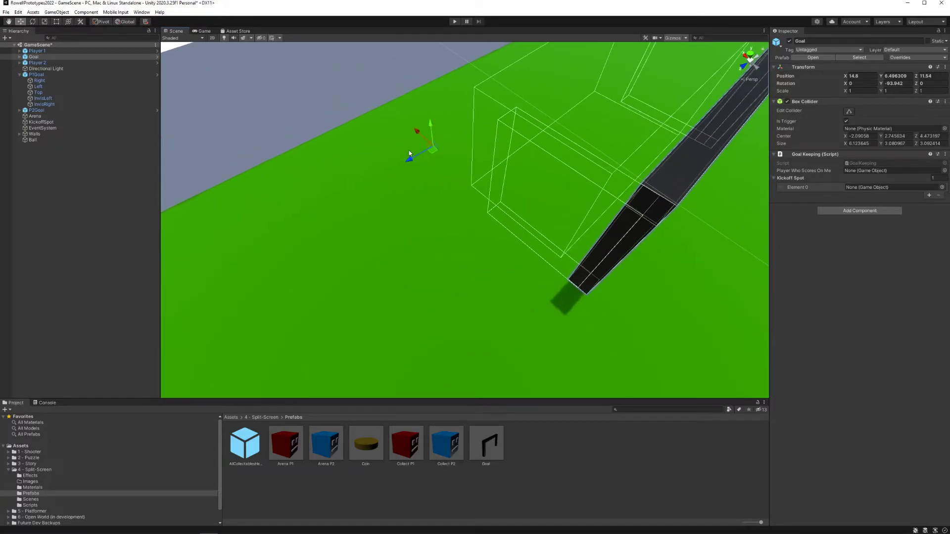
pyautogui.moveTo(418, 134); pyautogui.dragTo(372, 93)
pyautogui.moveTo(491, 150); pyautogui.dragTo(427, 142, button='right')
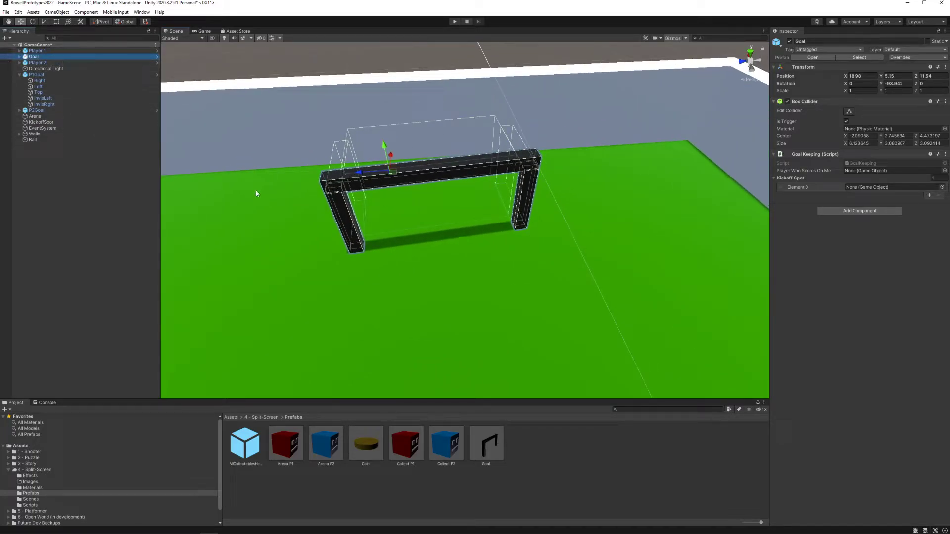
# Step: Widen the new Goal to about X scale 2.0709 and align it with the wall at about X 21.2, Z 13.03, Y rotation -89.371
pyautogui.press('e')
pyautogui.press('r')
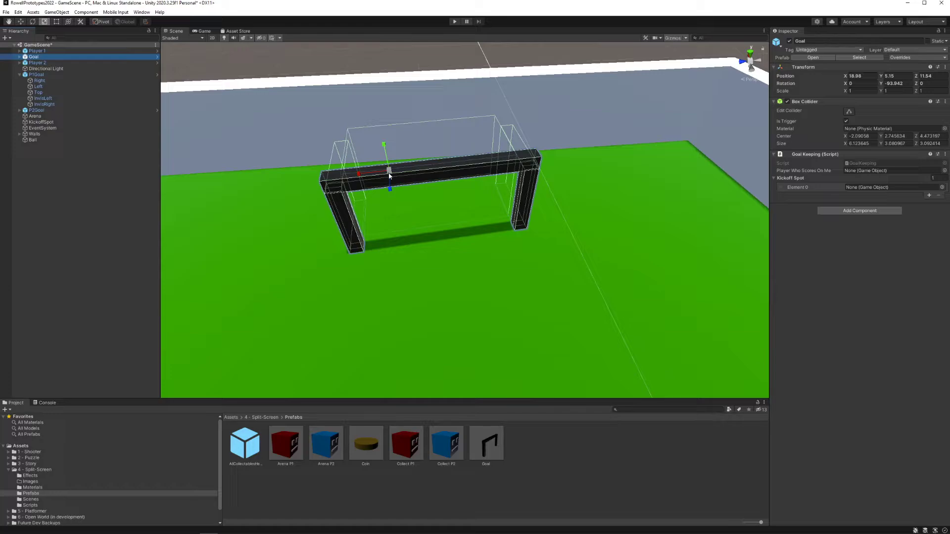
pyautogui.moveTo(360, 174); pyautogui.dragTo(245, 181)
pyautogui.press('w')
pyautogui.moveTo(395, 198); pyautogui.dragTo(359, 190, button='right')
pyautogui.moveTo(403, 166); pyautogui.dragTo(442, 166)
pyautogui.press('e')
pyautogui.press('w')
pyautogui.moveTo(512, 204); pyautogui.dragTo(515, 222, button='right')
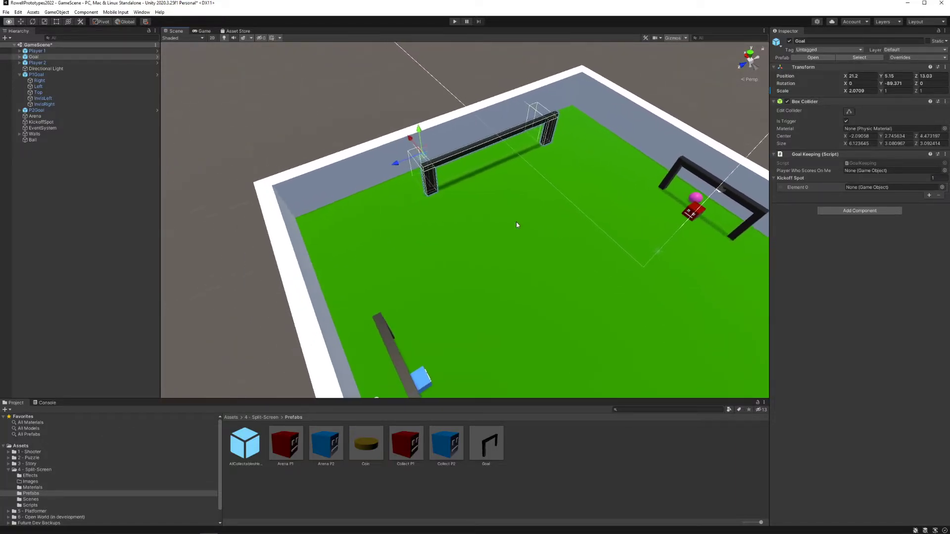
# Step: Rename the widened Goal as BiggerGoal and save it as a new original prefab in the Prefabs folder
pyautogui.click(74, 56)
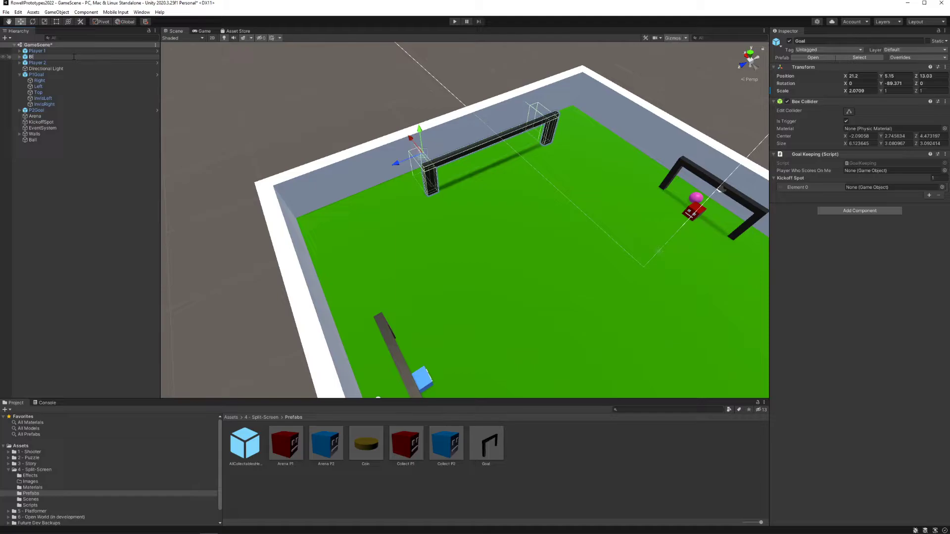
pyautogui.write('BiggerGoal')
pyautogui.press('Return')
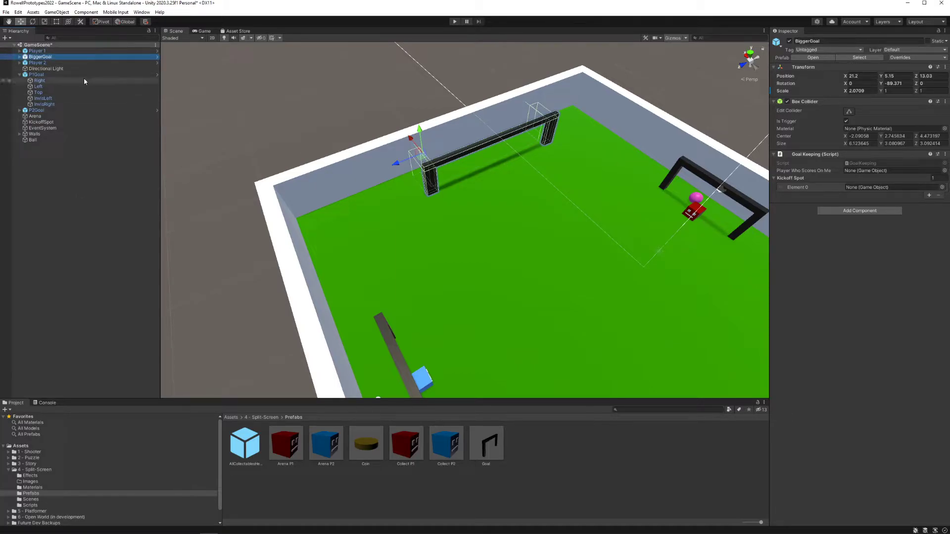
pyautogui.moveTo(486, 444); pyautogui.dragTo(518, 446)
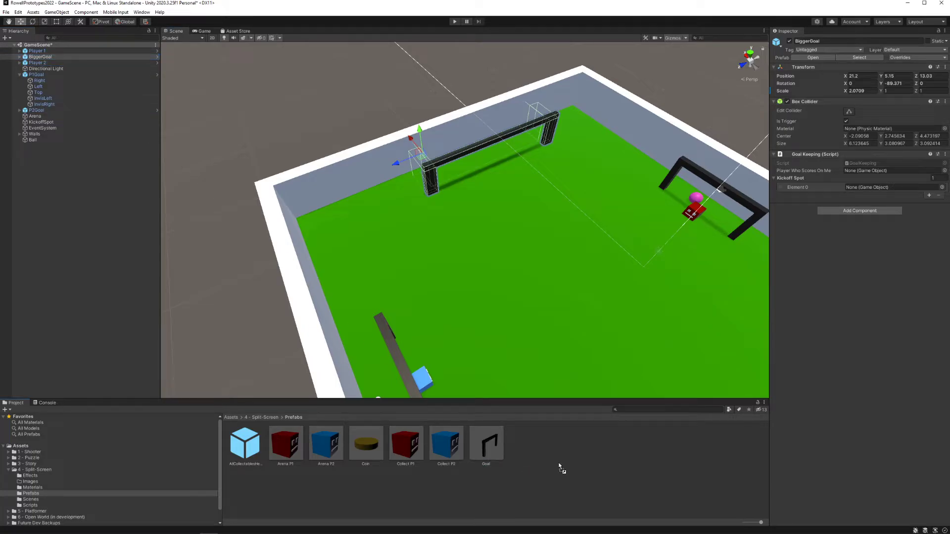
pyautogui.moveTo(560, 468); pyautogui.dragTo(560, 466)
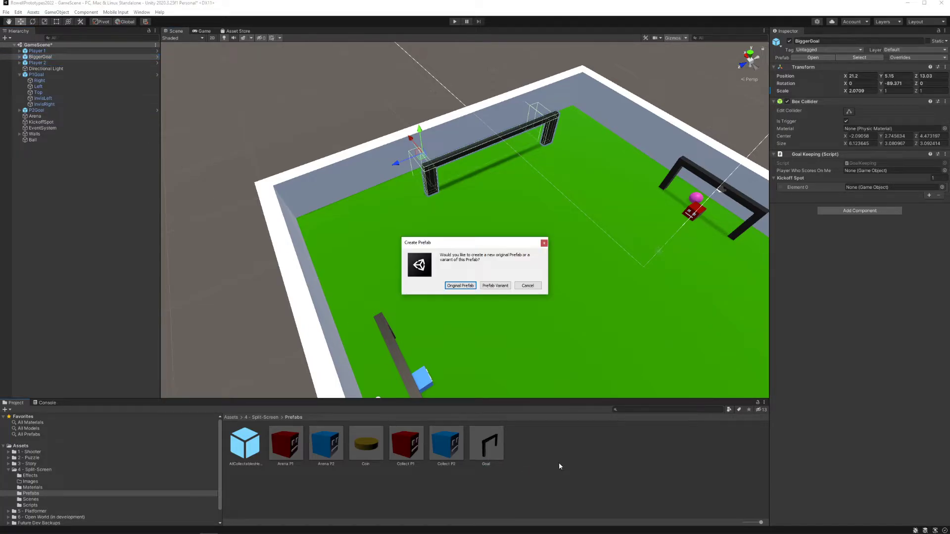
pyautogui.click(459, 287)
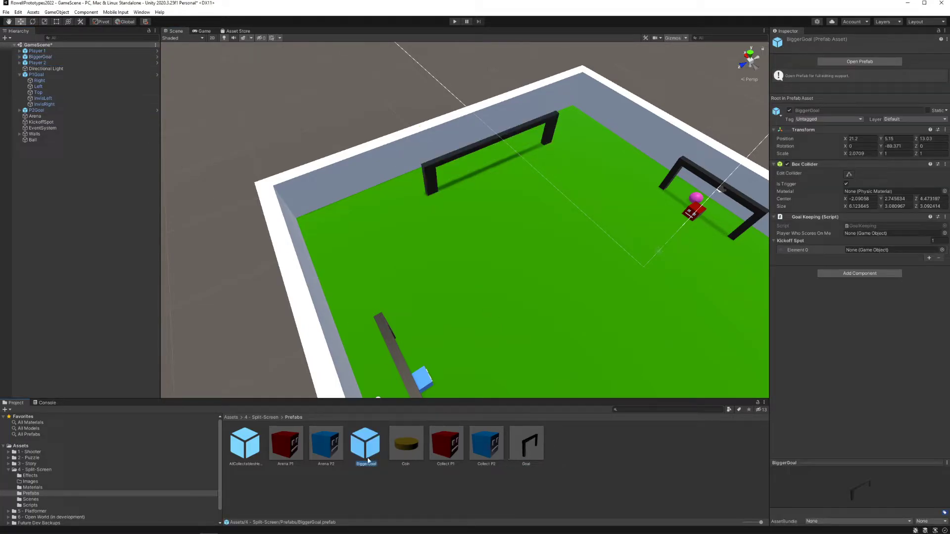
# Step: Place a second BiggerGoal instance from the new prefab in the middle of the arena
pyautogui.click(390, 491)
pyautogui.click(373, 446)
pyautogui.moveTo(365, 443); pyautogui.dragTo(542, 299)
pyautogui.moveTo(541, 299); pyautogui.dragTo(644, 294, button='right')
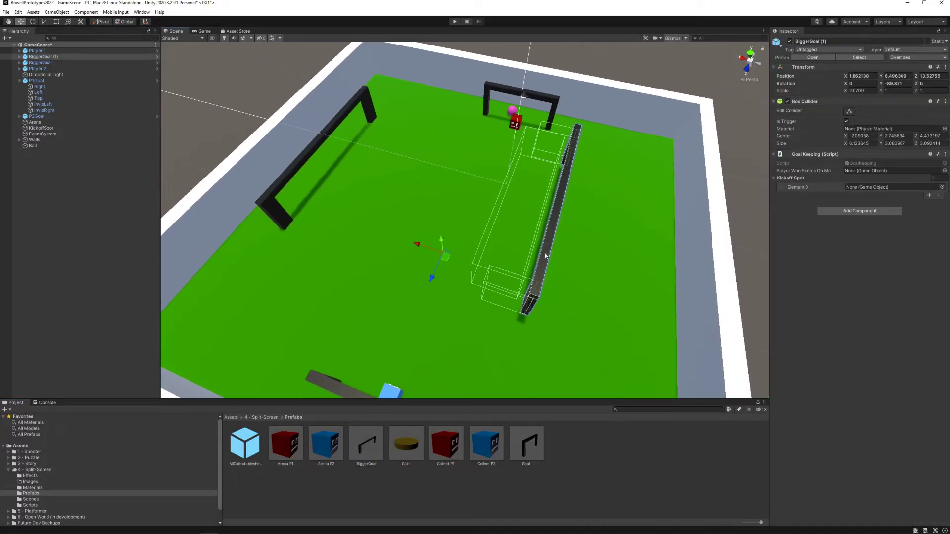
# Step: Try a Y rotation of 270 on the second BiggerGoal, and change it to -270
pyautogui.press('e')
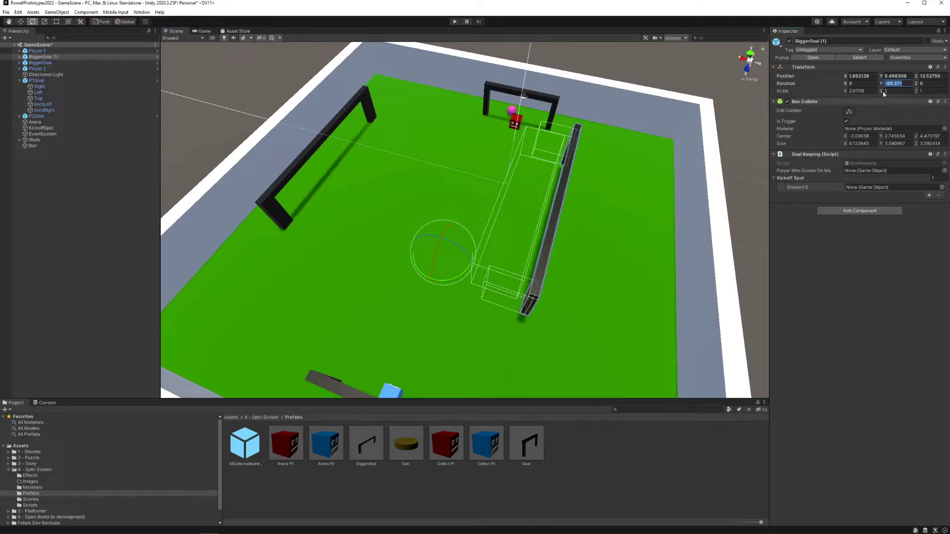
pyautogui.write('27')
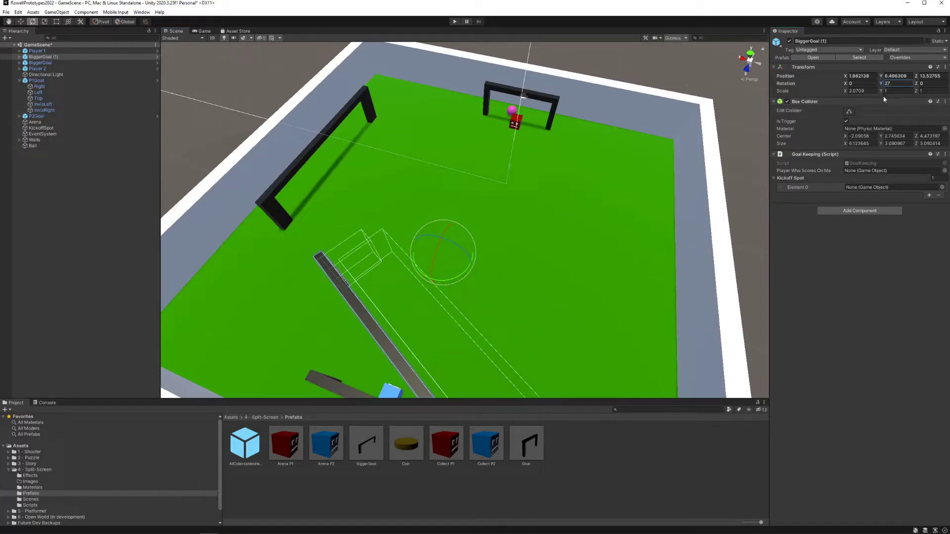
pyautogui.write('0')
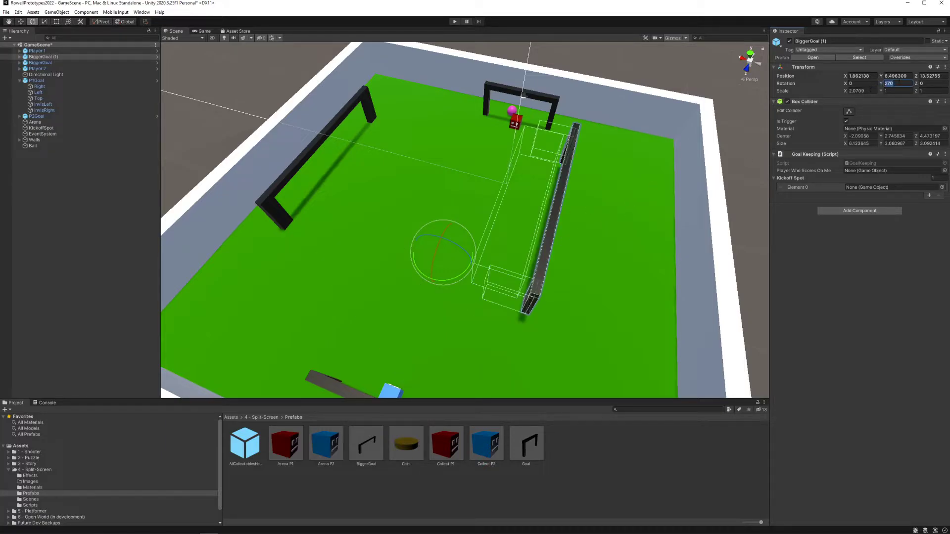
pyautogui.write('-270')
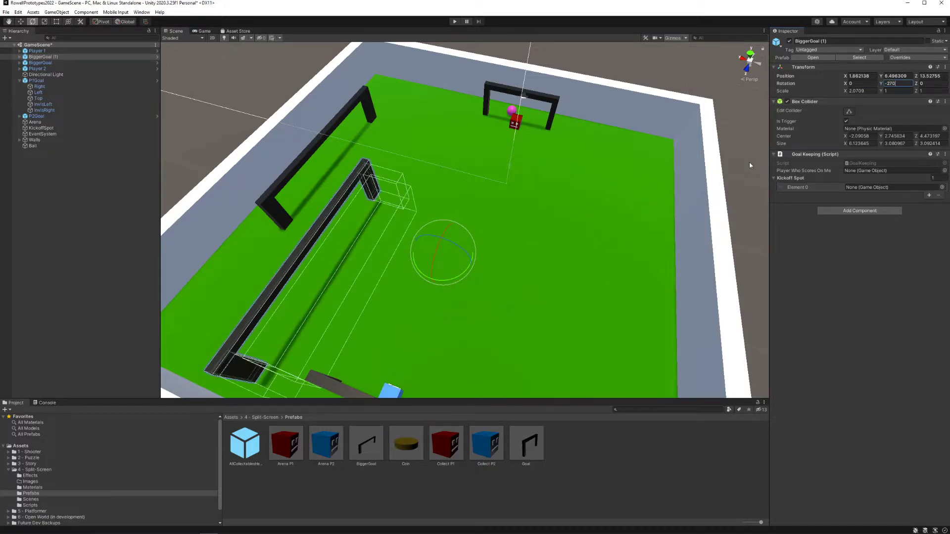
pyautogui.write('w')
# Step: Move the second BiggerGoal to the wall opposite the first one, at about X -18.08, Z 4.84
pyautogui.moveTo(422, 249); pyautogui.dragTo(686, 224)
pyautogui.moveTo(679, 227); pyautogui.dragTo(540, 230, button='right')
pyautogui.moveTo(533, 368); pyautogui.dragTo(530, 349)
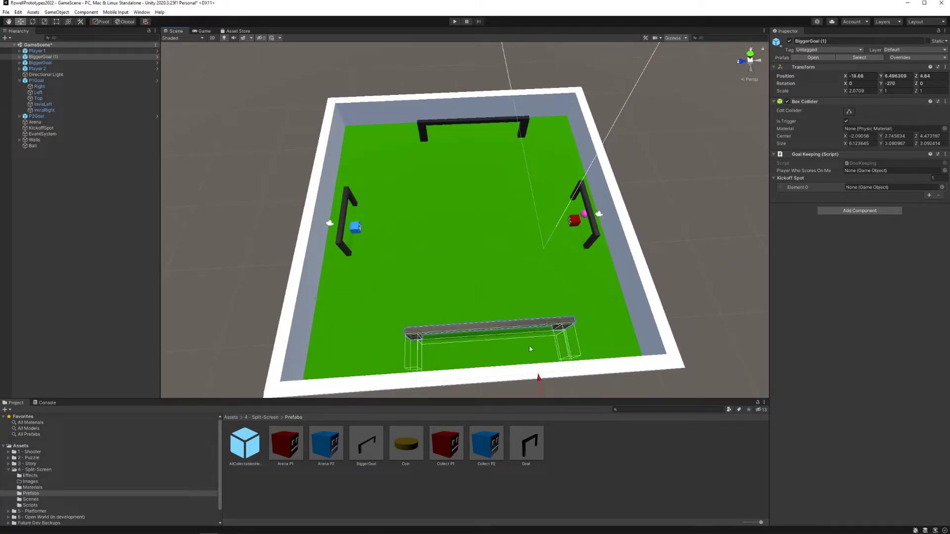
# Step: Delete both BiggerGoal instances from the scene
pyautogui.press('Delete')
pyautogui.click(54, 58)
pyautogui.press('Delete')
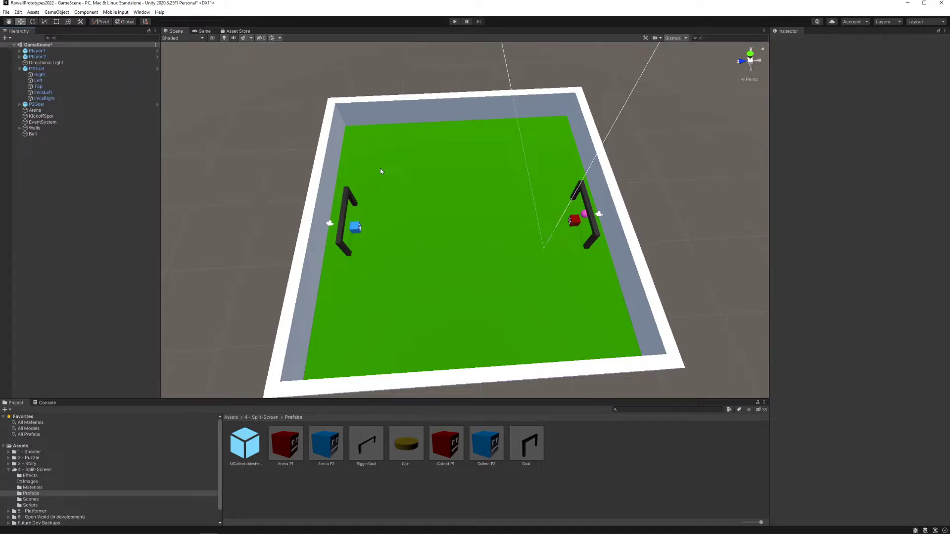
# Step: Examine P1Goal's trigger collider volume and Goal Keeping component from several sides of the arena
pyautogui.moveTo(429, 228); pyautogui.dragTo(401, 239, button='right')
pyautogui.click(50, 70)
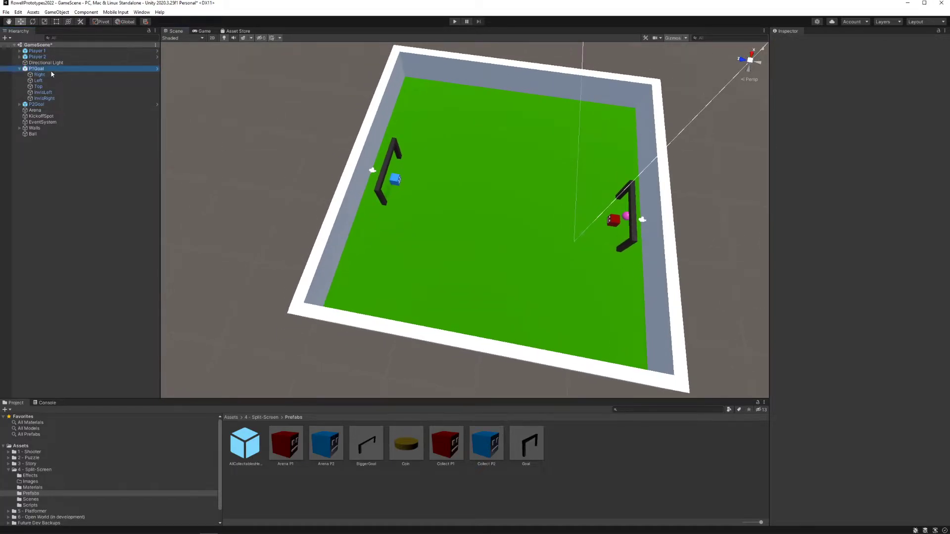
pyautogui.moveTo(439, 178); pyautogui.dragTo(460, 166, button='right')
pyautogui.press('w')
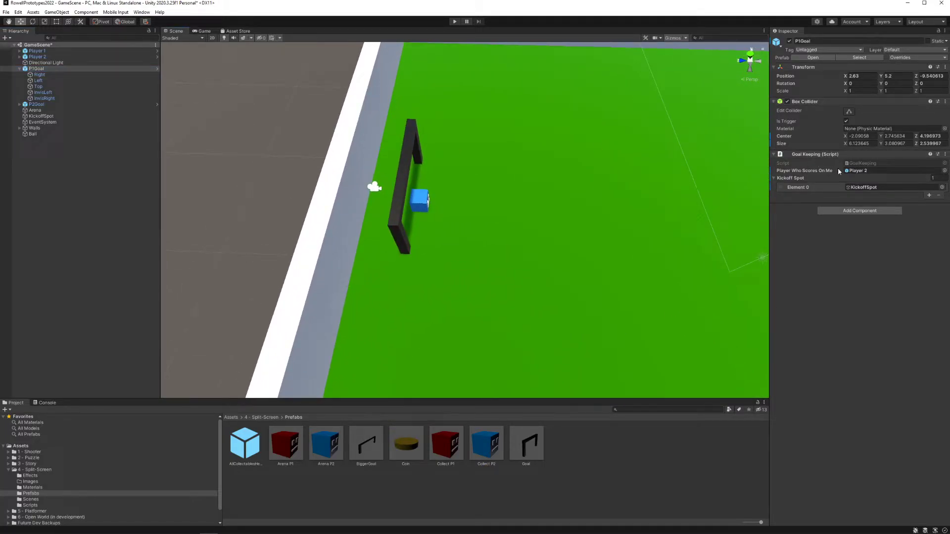
pyautogui.click(20, 69)
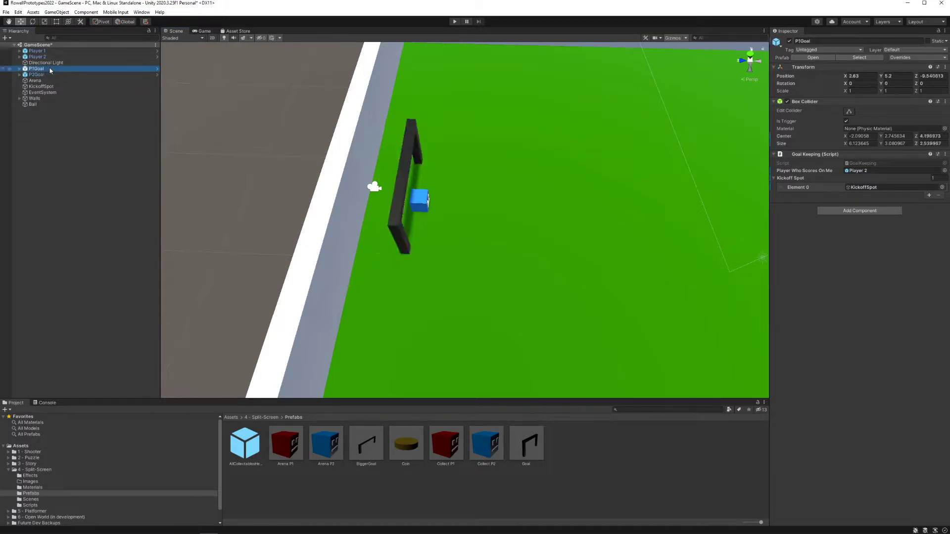
pyautogui.moveTo(443, 207); pyautogui.dragTo(451, 189, button='right')
pyautogui.press('w')
pyautogui.press('s')
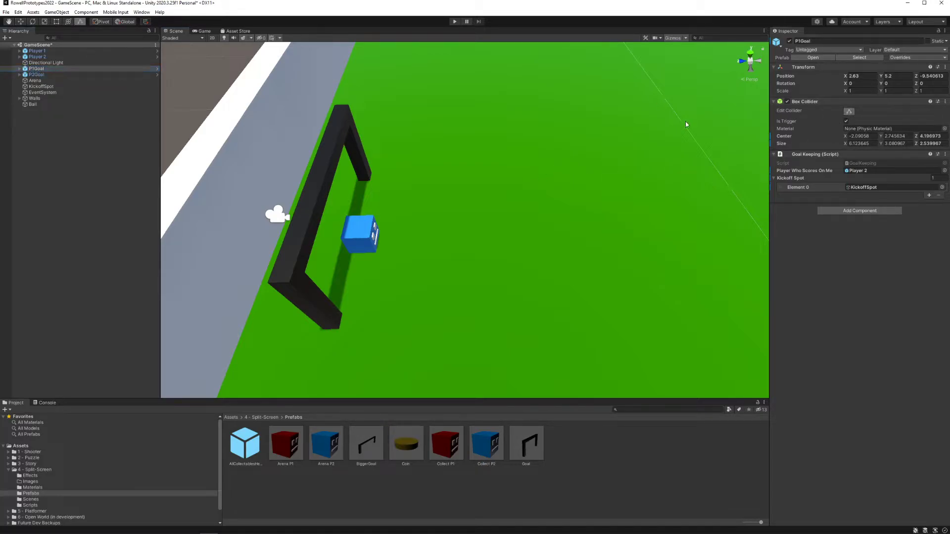
pyautogui.moveTo(544, 149); pyautogui.dragTo(793, 158, button='right')
pyautogui.moveTo(521, 167); pyautogui.dragTo(514, 158, button='right')
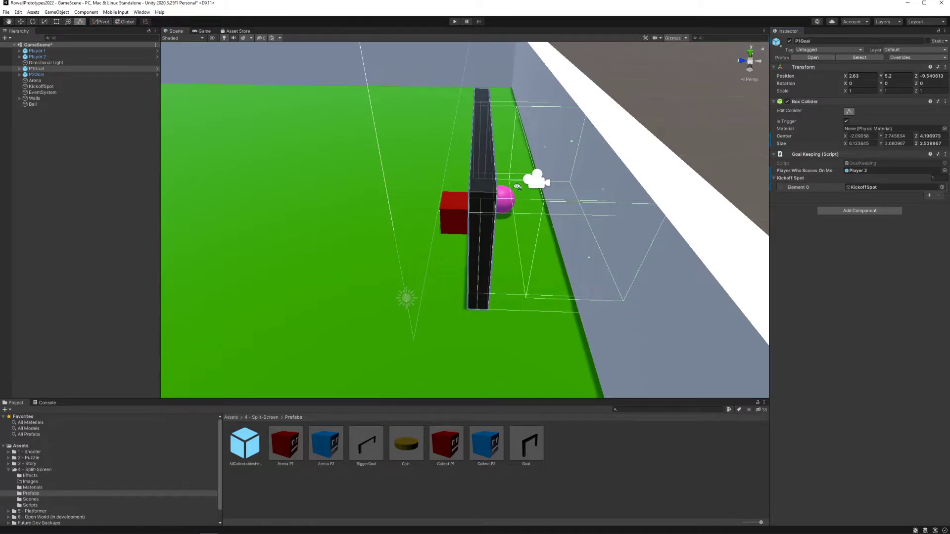
pyautogui.moveTo(517, 187); pyautogui.dragTo(518, 194, button='right')
pyautogui.click(475, 172)
pyautogui.click(41, 70)
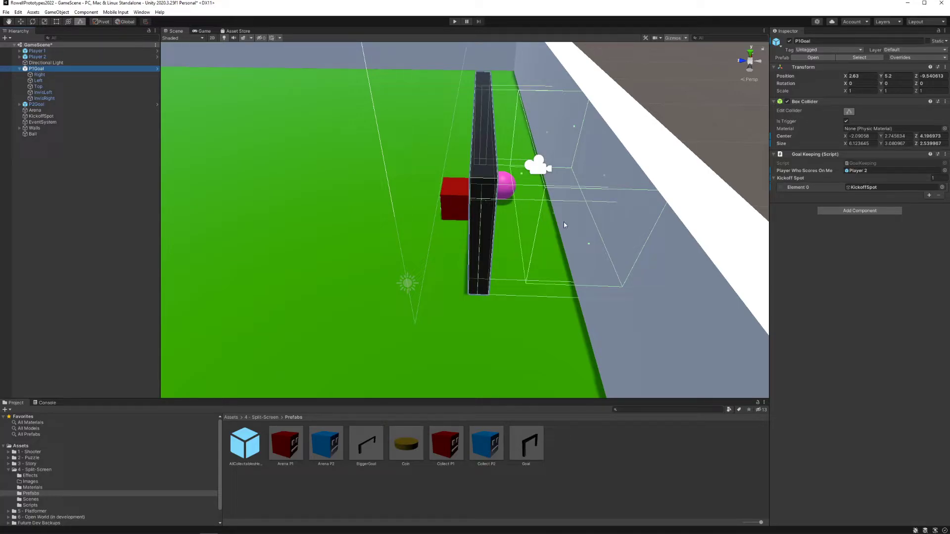
pyautogui.moveTo(537, 222)
pyautogui.mouseDown(button='right')
pyautogui.moveTo(509, 210)
pyautogui.moveTo(543, 225)
pyautogui.mouseUp(button='right')
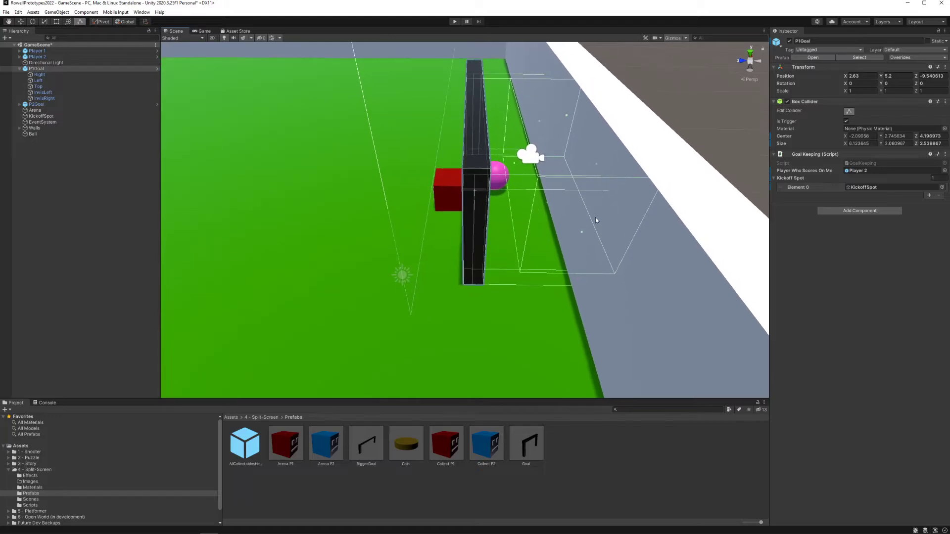
# Step: Clear P1Goal's Player Who Scores On Me reference and assign Player 2 to it again
pyautogui.click(945, 171)
pyautogui.click(647, 189)
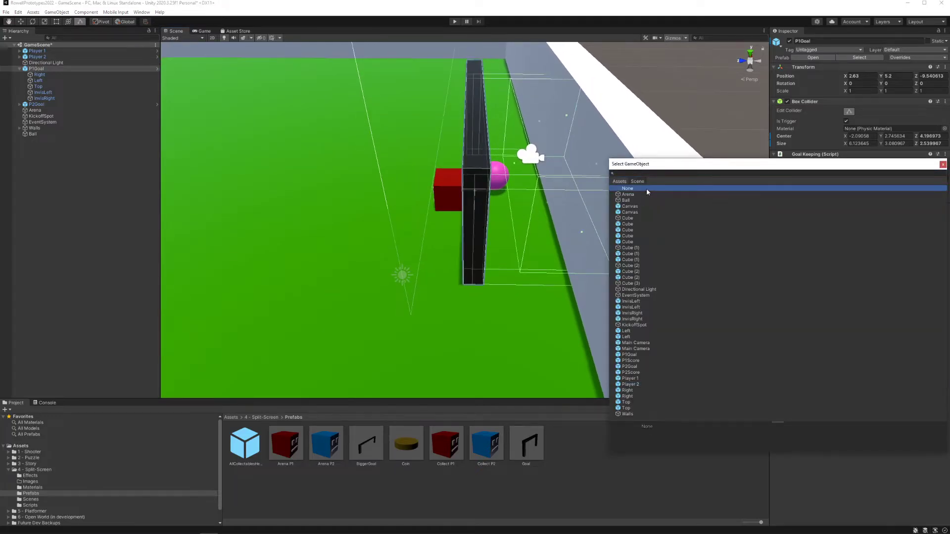
pyautogui.doubleClick(647, 189)
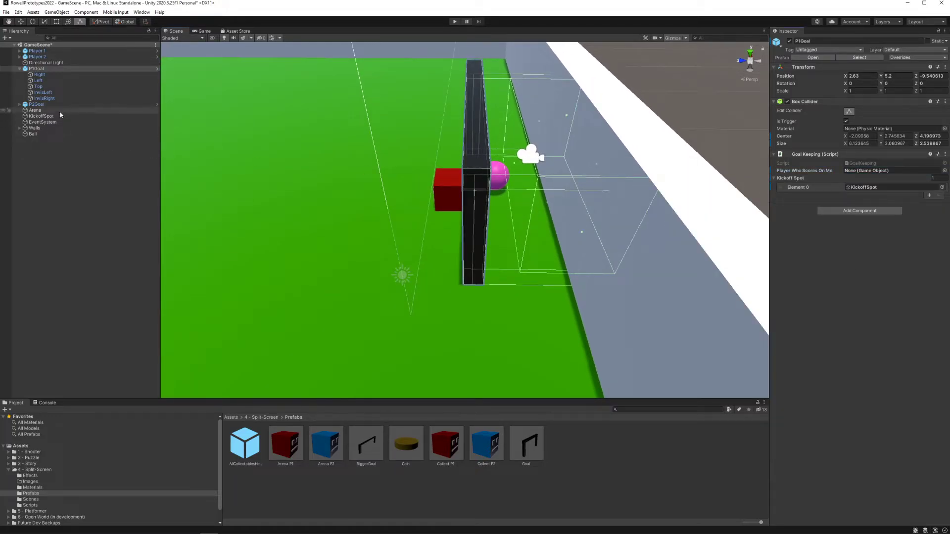
pyautogui.moveTo(48, 58); pyautogui.dragTo(872, 176)
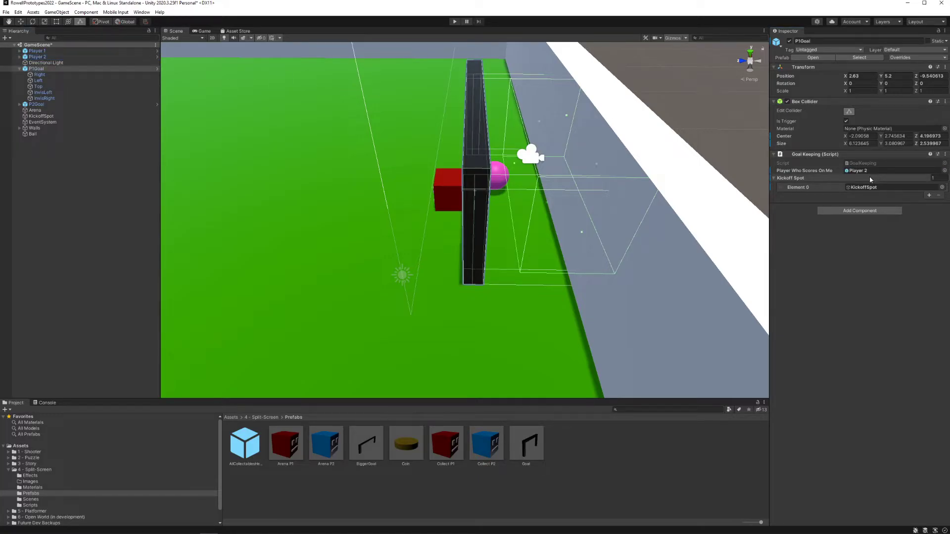
# Step: Remove P1Goal's Kickoff Spot entry, add a new element, and assign the KickoffSpot object to it
pyautogui.moveTo(477, 176); pyautogui.dragTo(495, 146, button='right')
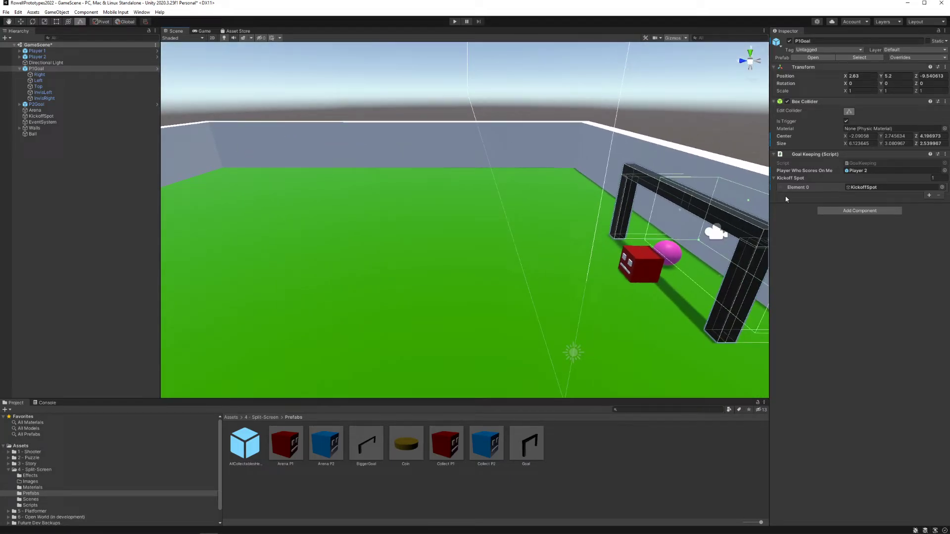
pyautogui.click(867, 192)
pyautogui.click(939, 196)
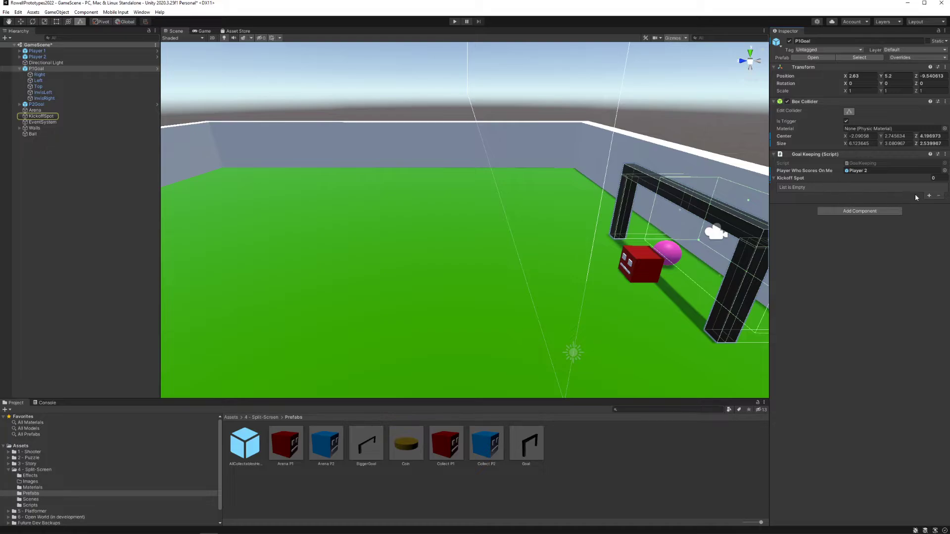
pyautogui.click(929, 196)
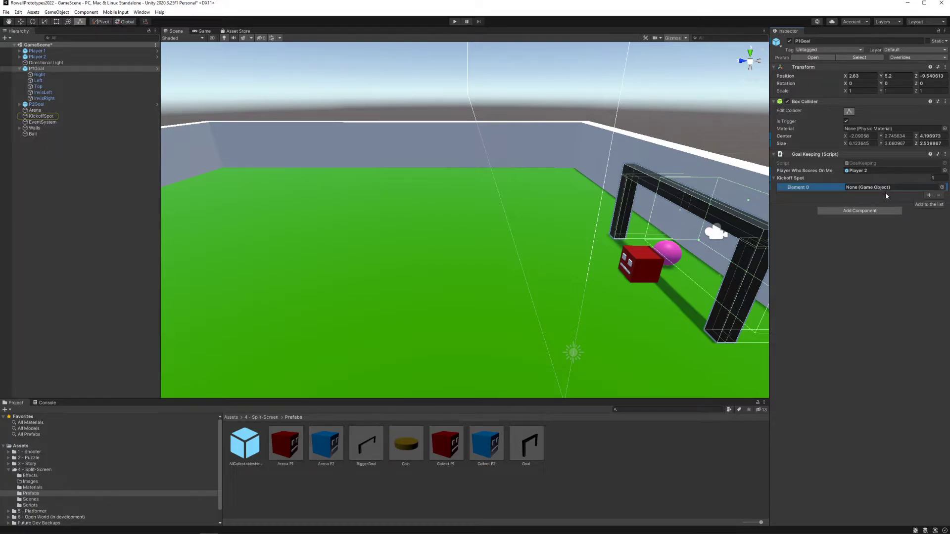
pyautogui.moveTo(581, 177); pyautogui.dragTo(564, 161, button='right')
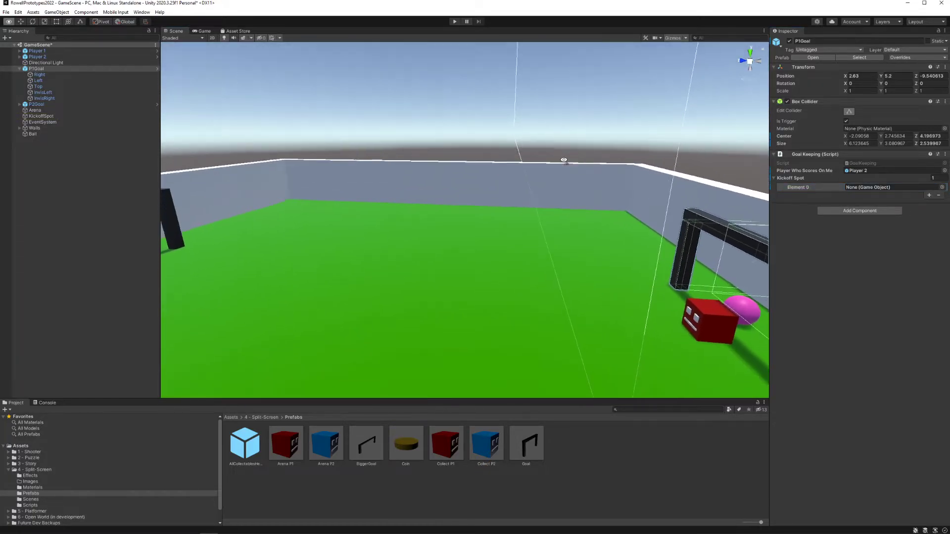
pyautogui.moveTo(43, 117); pyautogui.dragTo(865, 192)
# Step: Move the KickoffSpot vertically above the arena to a height of about Y 12.61
pyautogui.moveTo(651, 184); pyautogui.dragTo(450, 119, button='right')
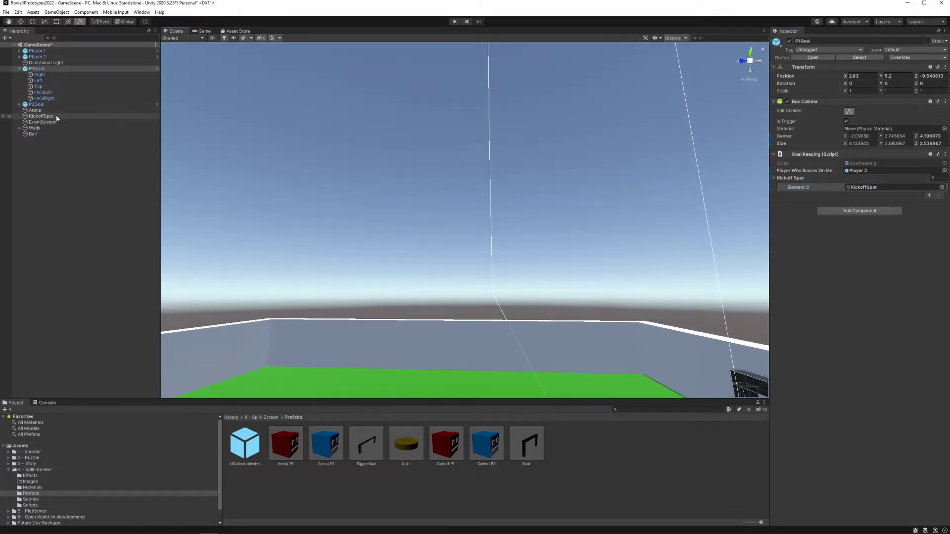
pyautogui.click(41, 116)
pyautogui.moveTo(435, 163); pyautogui.dragTo(474, 72, button='right')
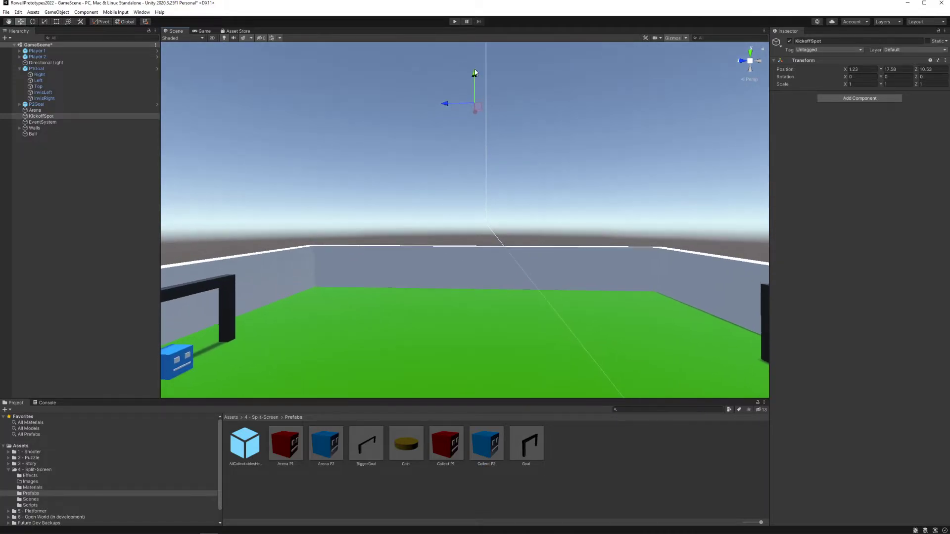
pyautogui.moveTo(488, 261); pyautogui.dragTo(481, 176, button='right')
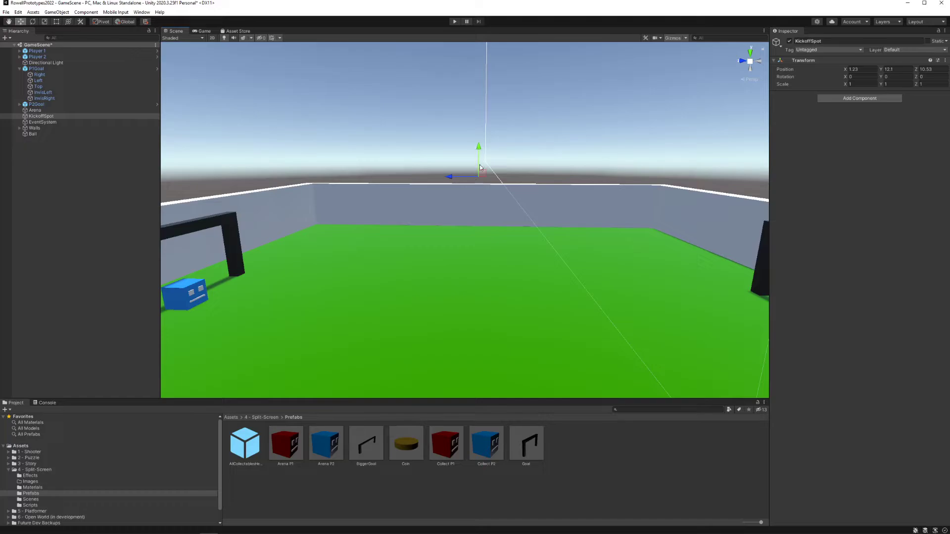
pyautogui.moveTo(479, 134); pyautogui.dragTo(595, 208, button='right')
# Step: Run the game briefly with Player 1 beside the ball, and stop the play test
pyautogui.click(458, 22)
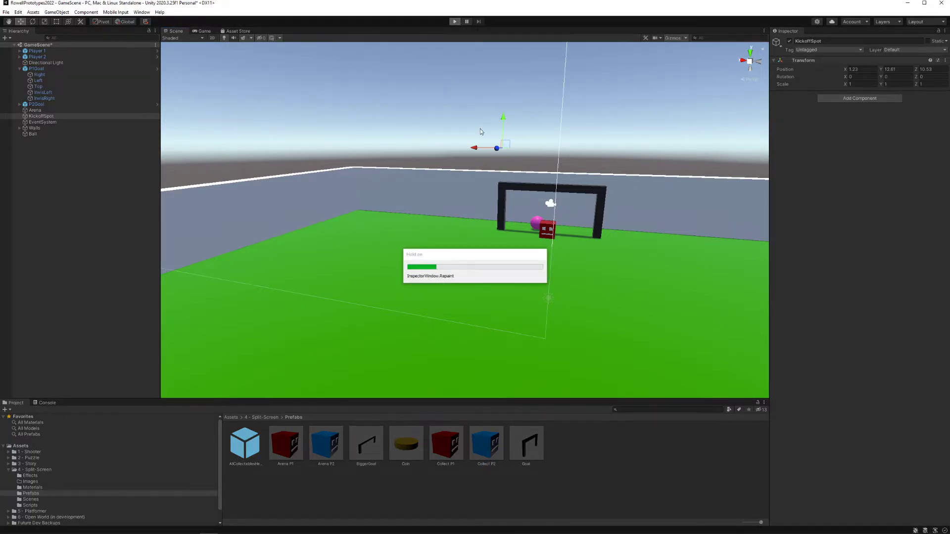
pyautogui.press('d')
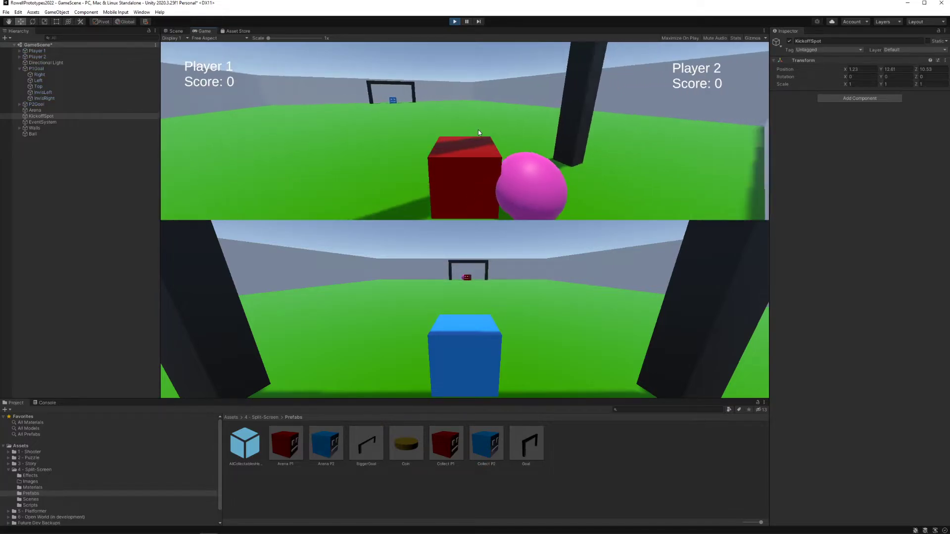
pyautogui.press('s')
pyautogui.click(455, 22)
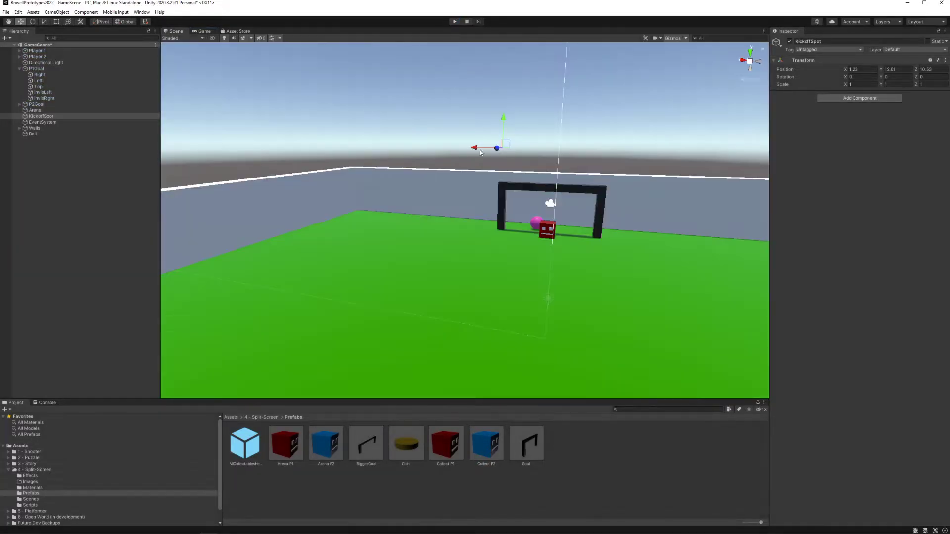
# Step: Move the Ball out of the goal to midfield, at about X 0.27, Z 10.68
pyautogui.click(536, 225)
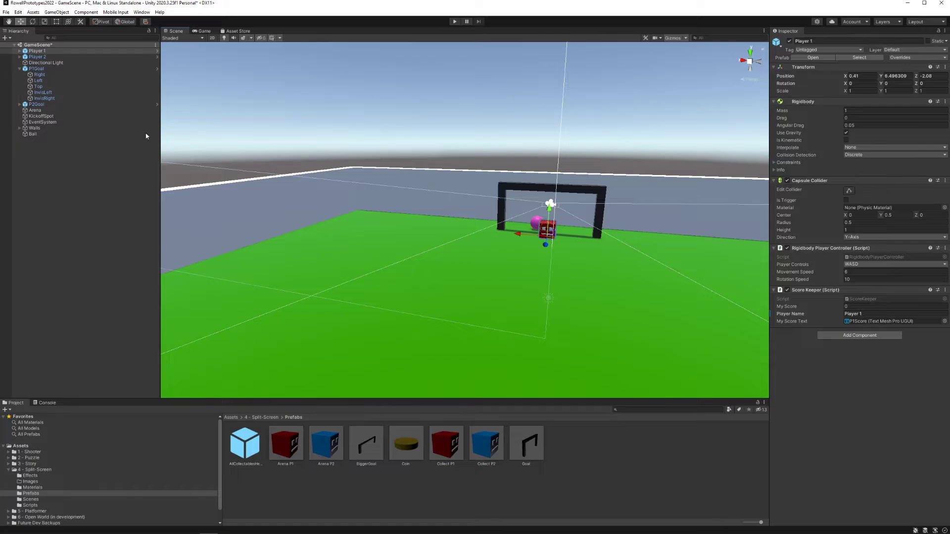
pyautogui.click(77, 134)
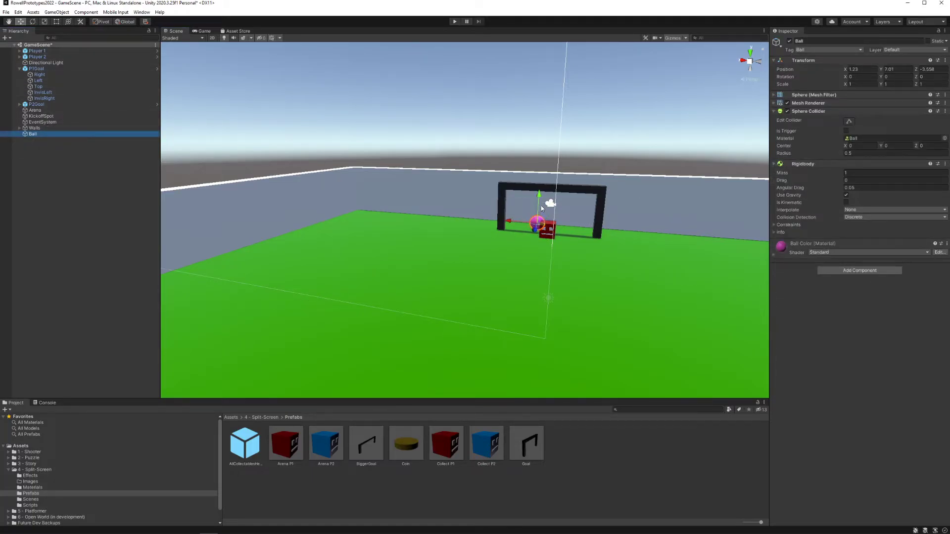
pyautogui.moveTo(535, 232); pyautogui.dragTo(526, 353)
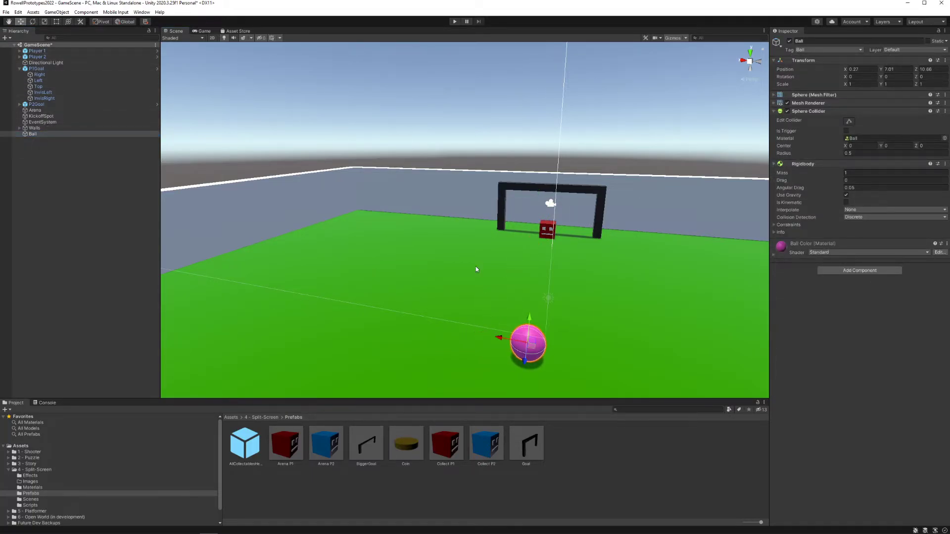
# Step: Play-test the game by pushing the ball with Player 1 into the goal behind Player 2
pyautogui.click(453, 22)
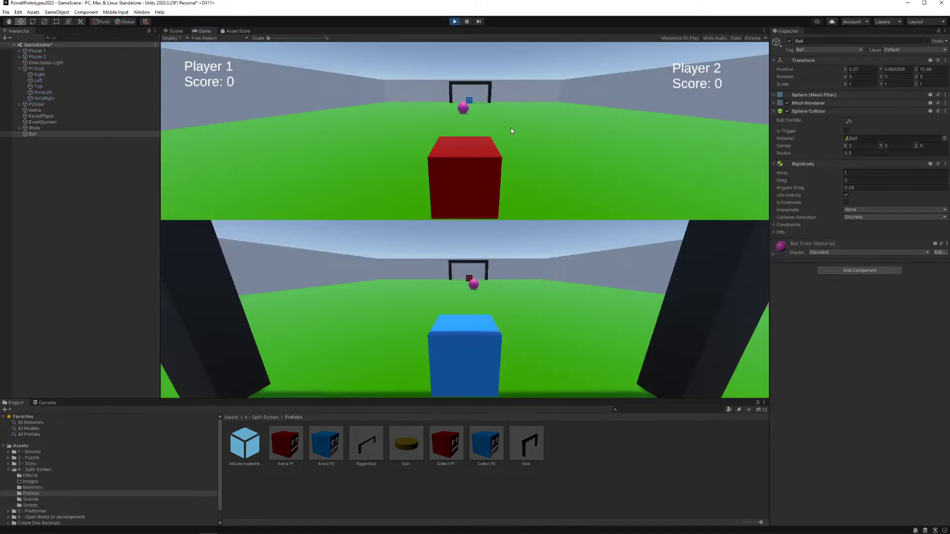
pyautogui.press('w')
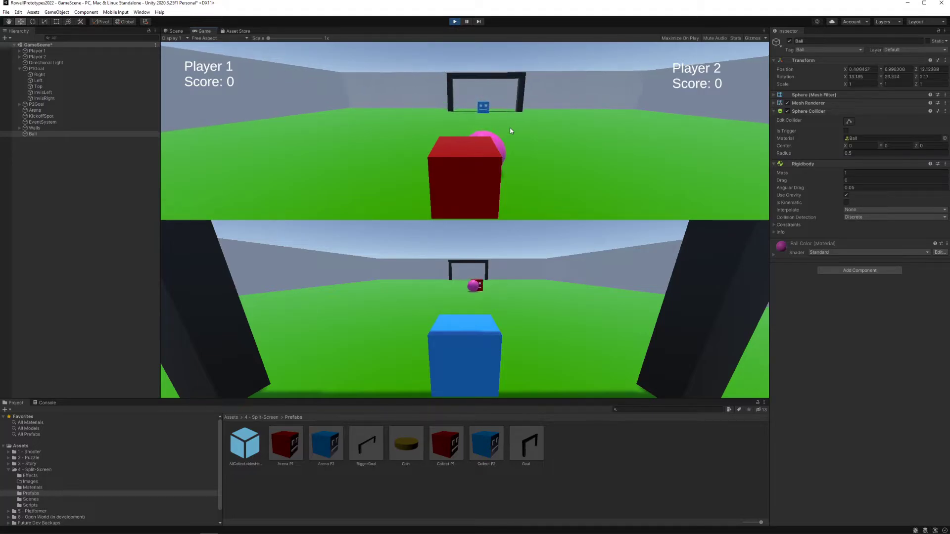
pyautogui.press('w')
pyautogui.press('d')
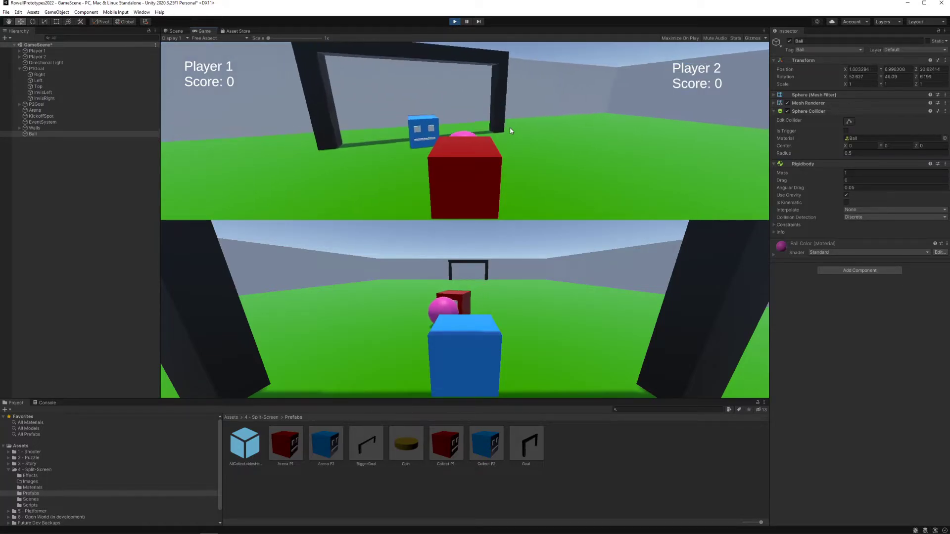
pyautogui.press('a')
pyautogui.press('a')
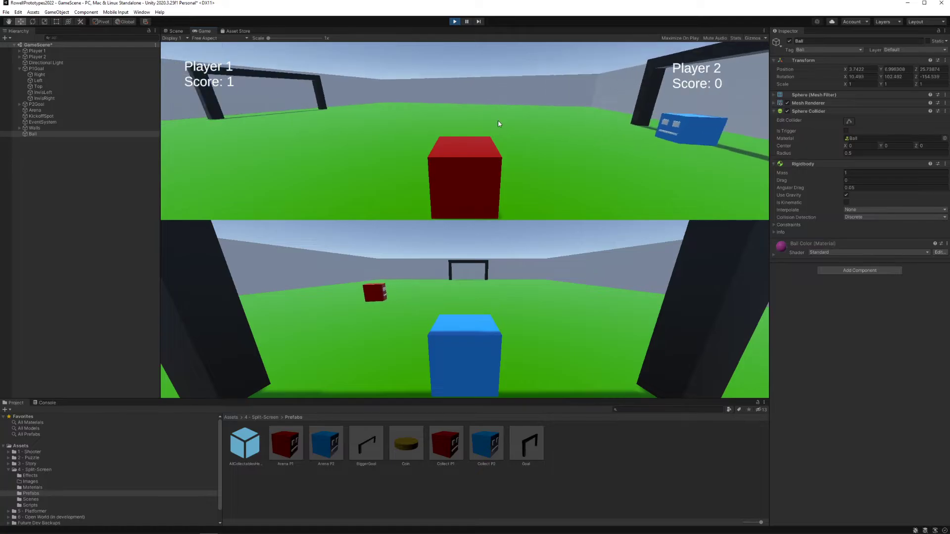
# Step: Push the respawned ball with Player 1 into Player 1's own goal, and turn back to see it respawn
pyautogui.press('a')
pyautogui.press('d')
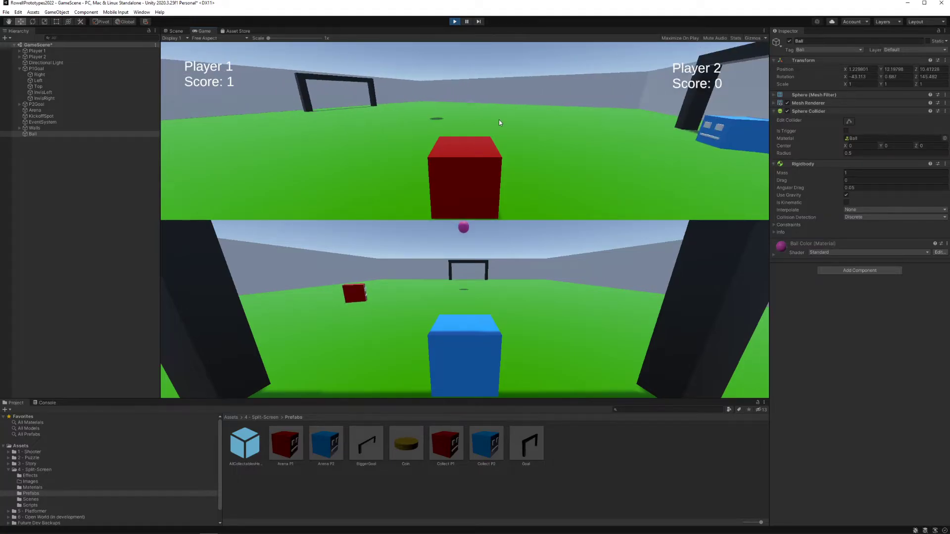
pyautogui.press('a')
pyautogui.press('w')
pyautogui.press('w')
pyautogui.press('d')
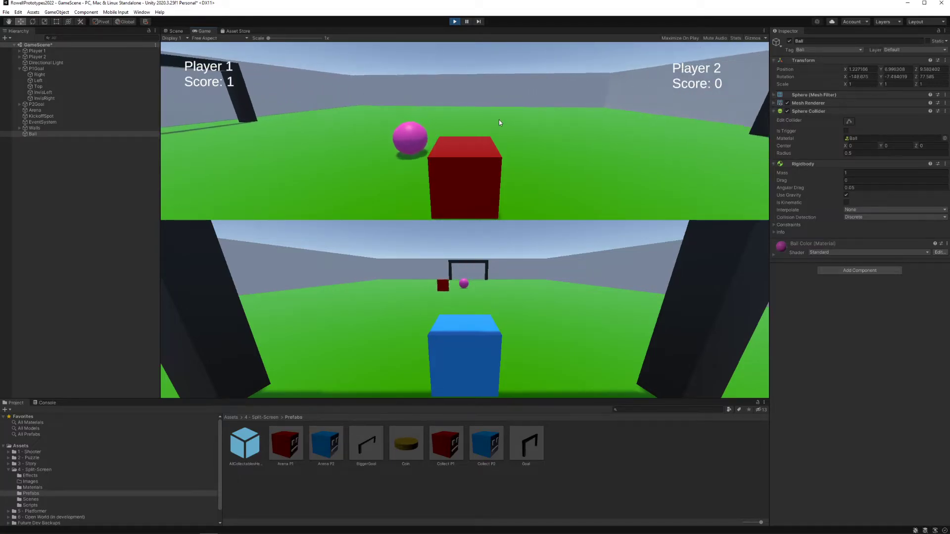
pyautogui.press('a')
pyautogui.press('w')
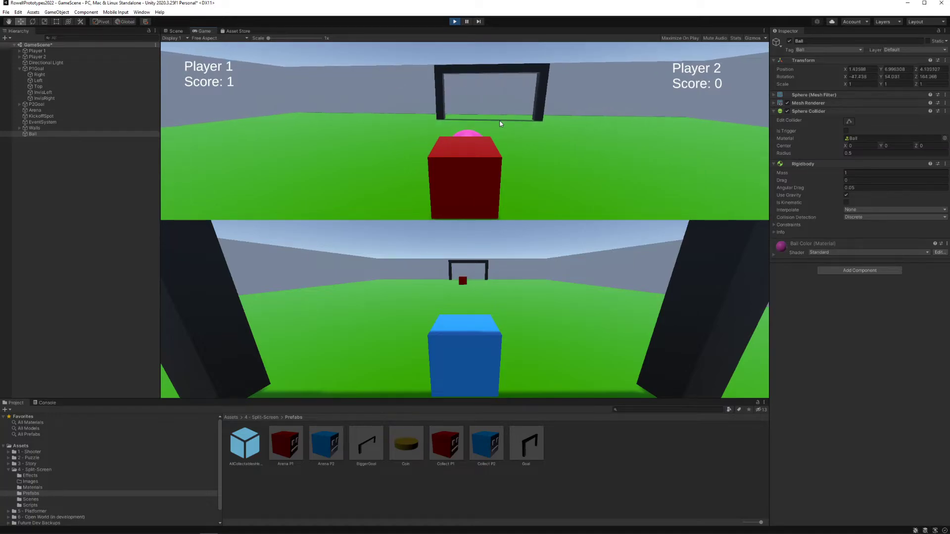
pyautogui.press('a')
pyautogui.press('s')
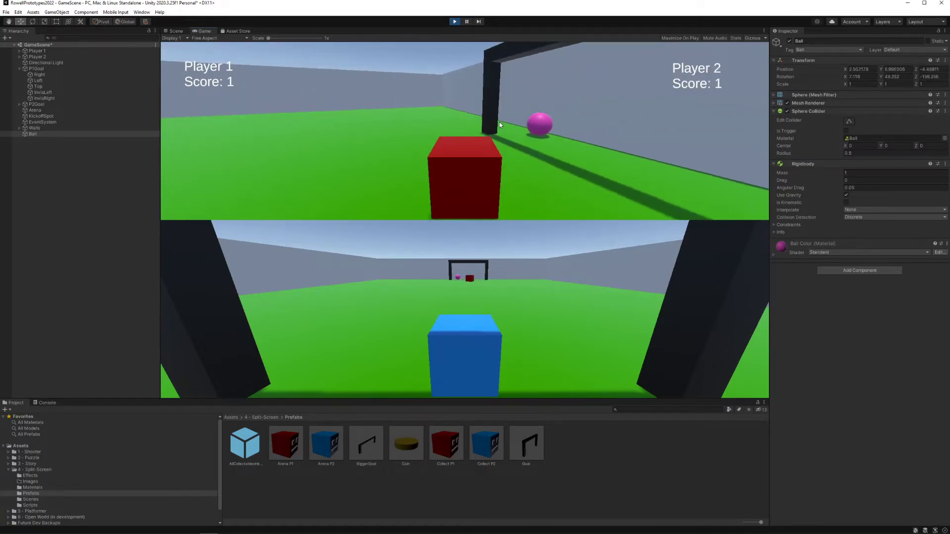
pyautogui.press('a')
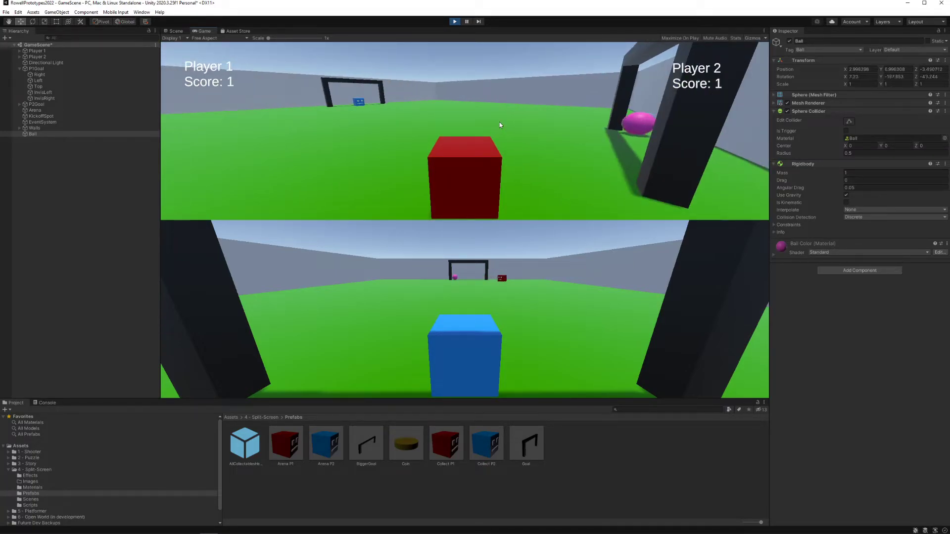
pyautogui.press('a')
pyautogui.press('d')
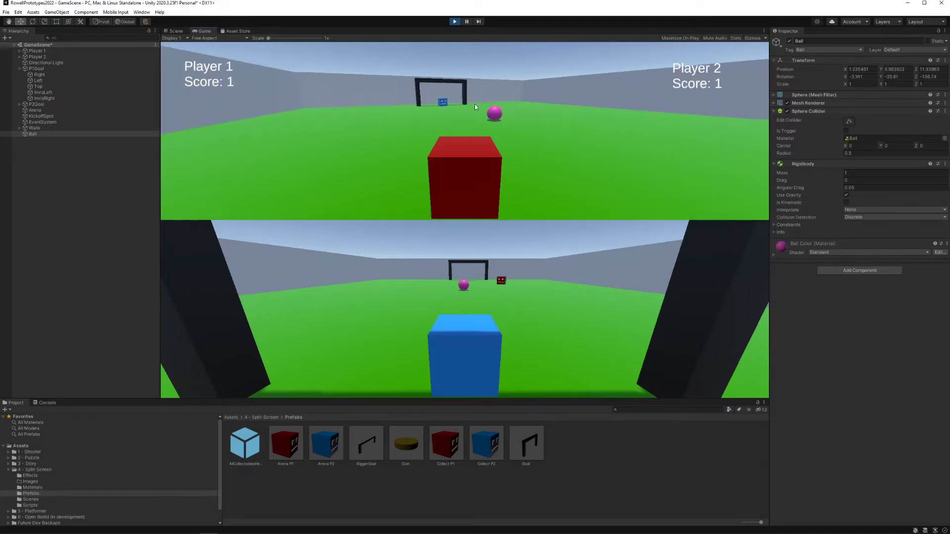
# Step: Stop the play test and move KickoffSpot to the arena's side wall, at about X 14.82
pyautogui.click(454, 21)
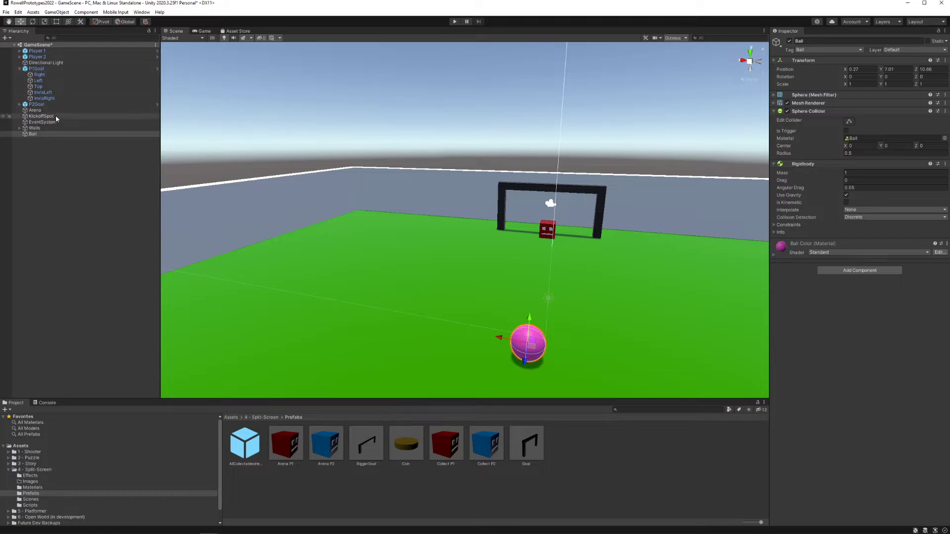
pyautogui.click(41, 115)
pyautogui.keyDown('alt'); pyautogui.moveTo(429, 152); pyautogui.dragTo(461, 156); pyautogui.keyUp('alt')
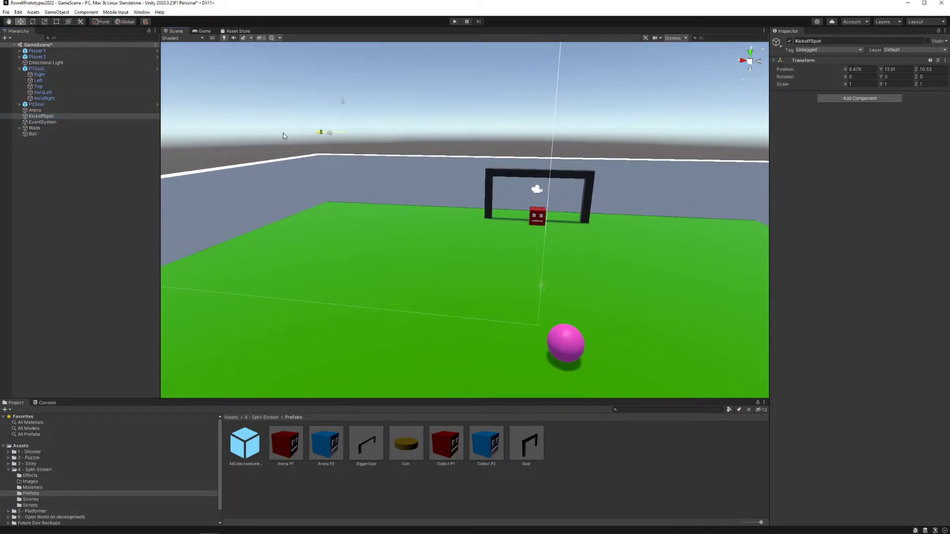
pyautogui.moveTo(284, 136); pyautogui.dragTo(229, 134)
pyautogui.keyDown('alt'); pyautogui.moveTo(287, 145); pyautogui.dragTo(332, 156); pyautogui.keyUp('alt')
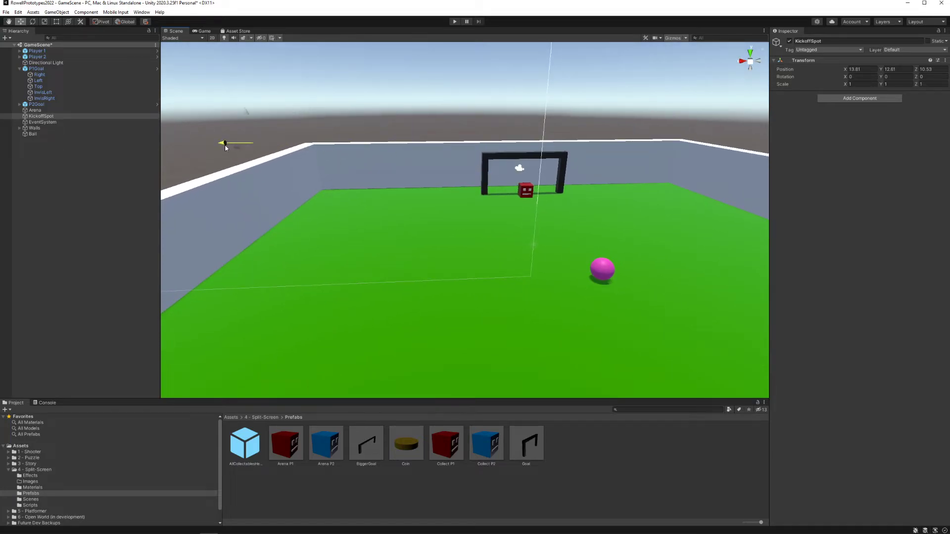
pyautogui.keyDown('alt'); pyautogui.moveTo(225, 147); pyautogui.dragTo(340, 138); pyautogui.keyUp('alt')
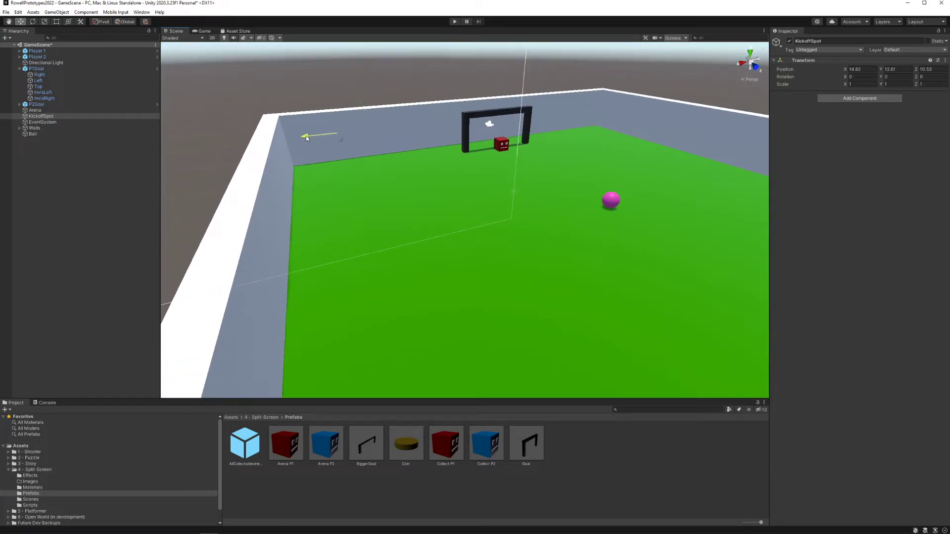
# Step: Duplicate KickoffSpot, list the copy directly below the original, and move it towards the opposite side wall, at about X -10
pyautogui.hotkey('ctrl', 'd')
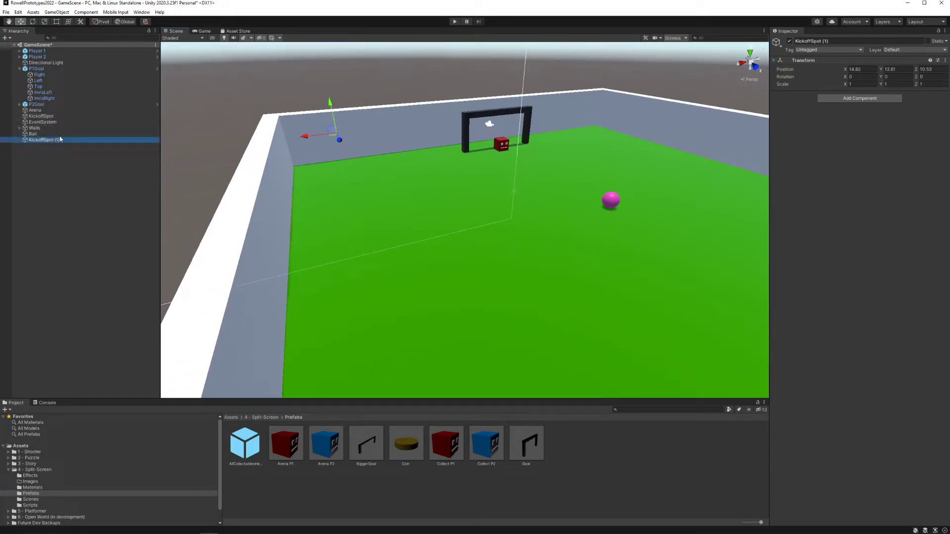
pyautogui.moveTo(60, 140); pyautogui.dragTo(75, 123)
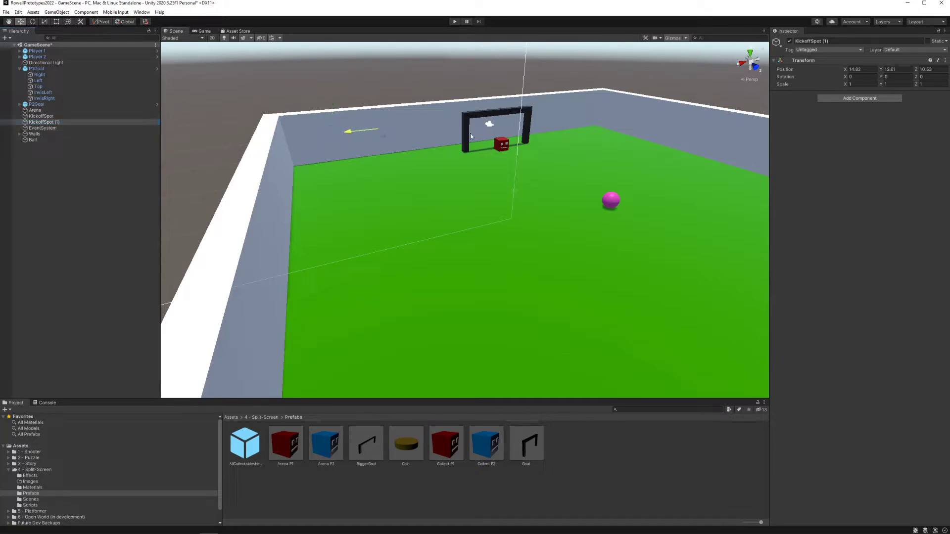
pyautogui.moveTo(689, 130); pyautogui.dragTo(713, 129)
pyautogui.press('d')
pyautogui.moveTo(712, 130); pyautogui.dragTo(629, 121, button='right')
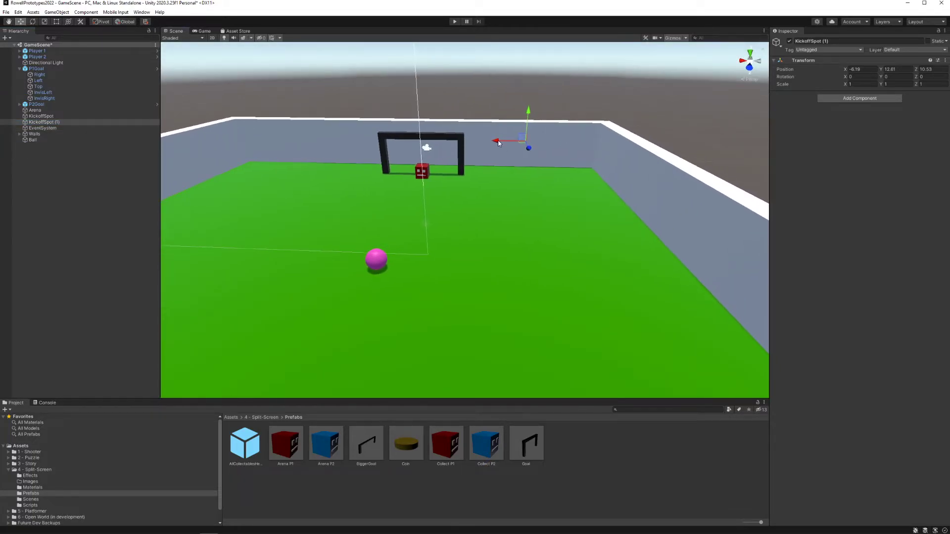
pyautogui.moveTo(608, 150); pyautogui.dragTo(608, 150)
pyautogui.press('d')
pyautogui.moveTo(608, 150); pyautogui.dragTo(570, 153, button='right')
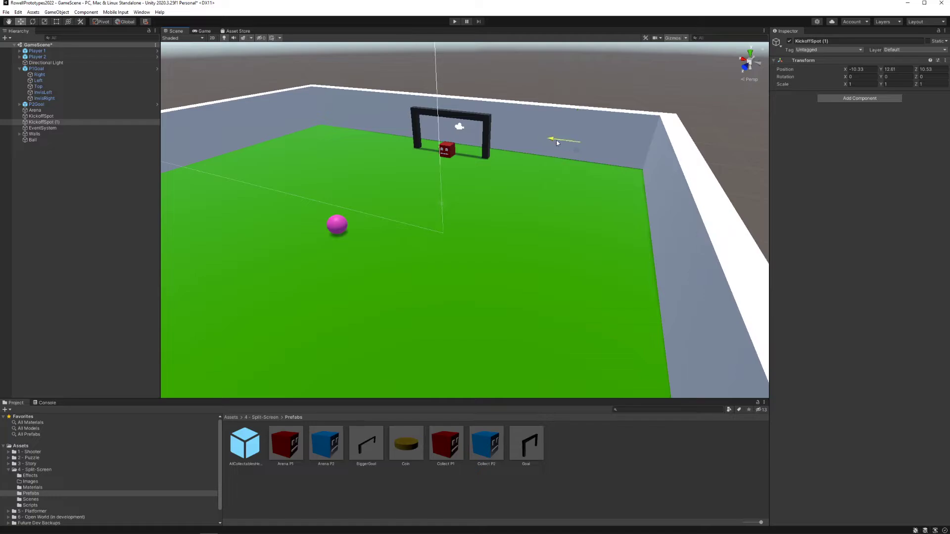
# Step: Assign KickoffSpot as Element 0 of P1Goal's Kickoff Spot list
pyautogui.click(433, 117)
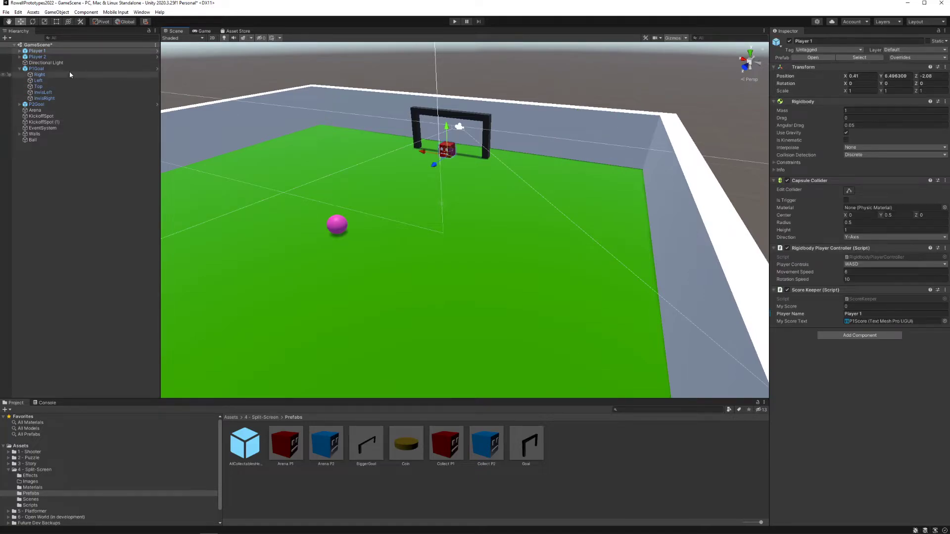
pyautogui.click(55, 69)
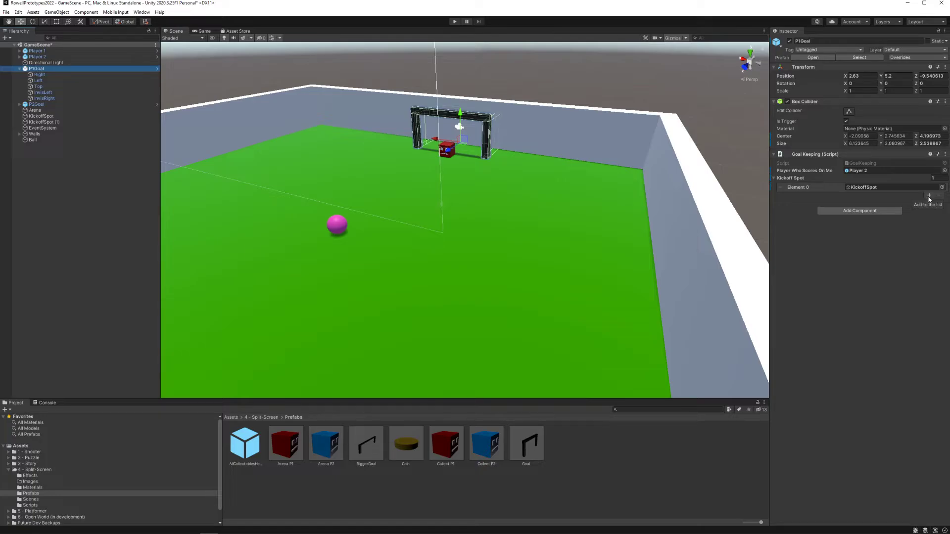
pyautogui.moveTo(611, 179); pyautogui.dragTo(571, 166, button='right')
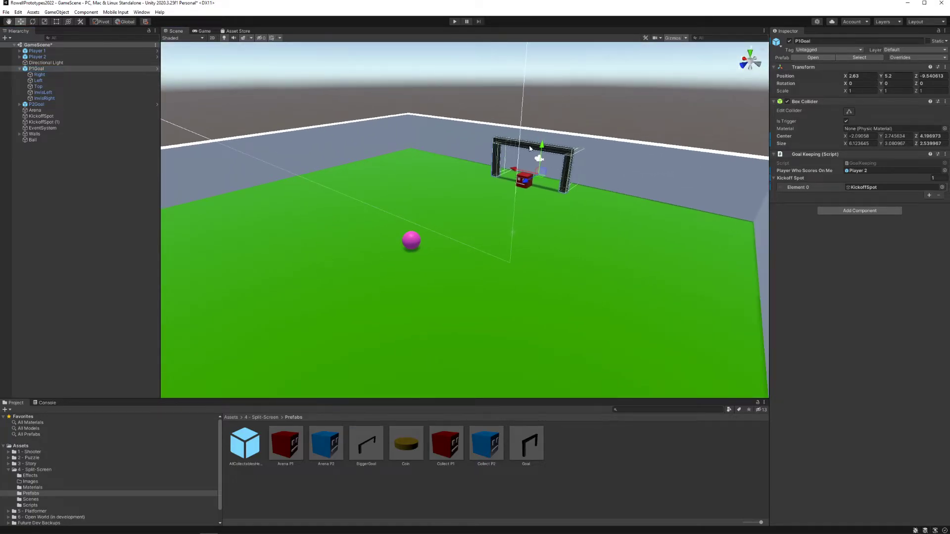
pyautogui.moveTo(49, 115); pyautogui.dragTo(861, 190)
pyautogui.moveTo(562, 193); pyautogui.dragTo(385, 217, button='right')
# Step: Assign KickoffSpot (1) as Element 0 of P2Goal's Kickoff Spot list
pyautogui.click(441, 225)
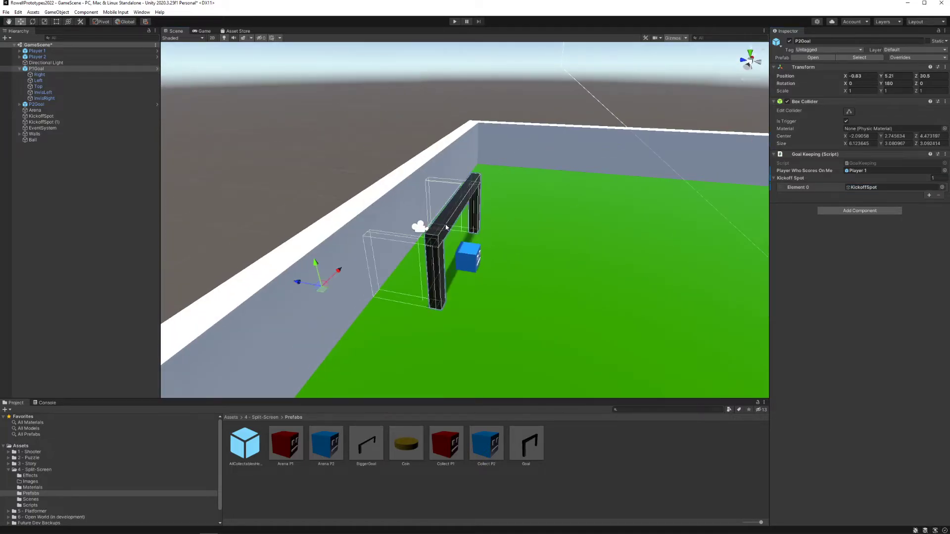
pyautogui.moveTo(126, 126); pyautogui.dragTo(658, 147)
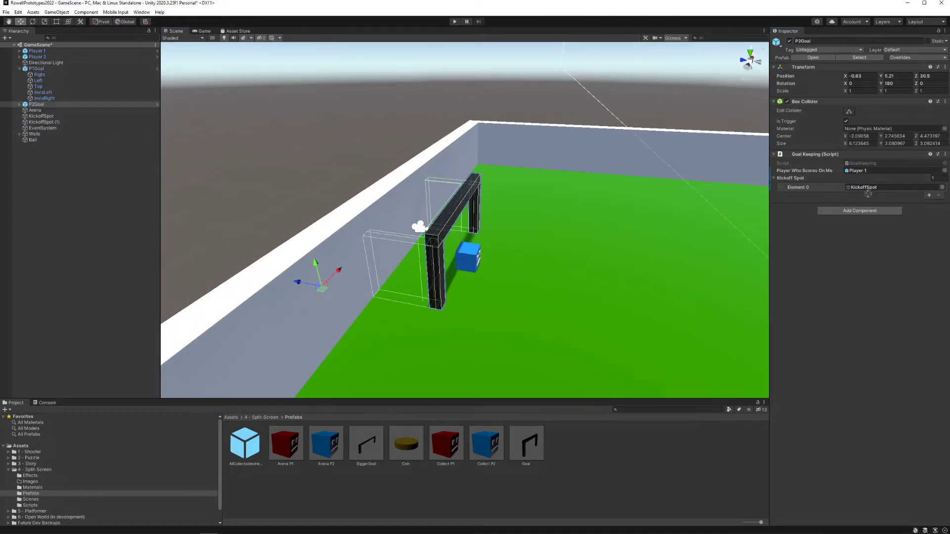
pyautogui.moveTo(868, 194); pyautogui.dragTo(868, 188)
pyautogui.moveTo(572, 182); pyautogui.dragTo(688, 178, button='right')
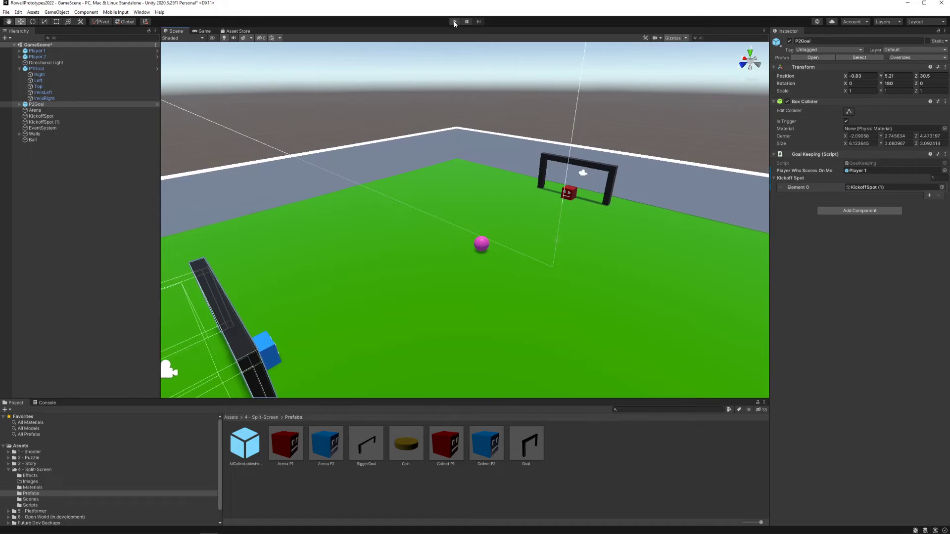
# Step: Play-test the game by pushing the ball with Player 1 into Player 2's goal, and turn around to see where it respawns
pyautogui.click(454, 22)
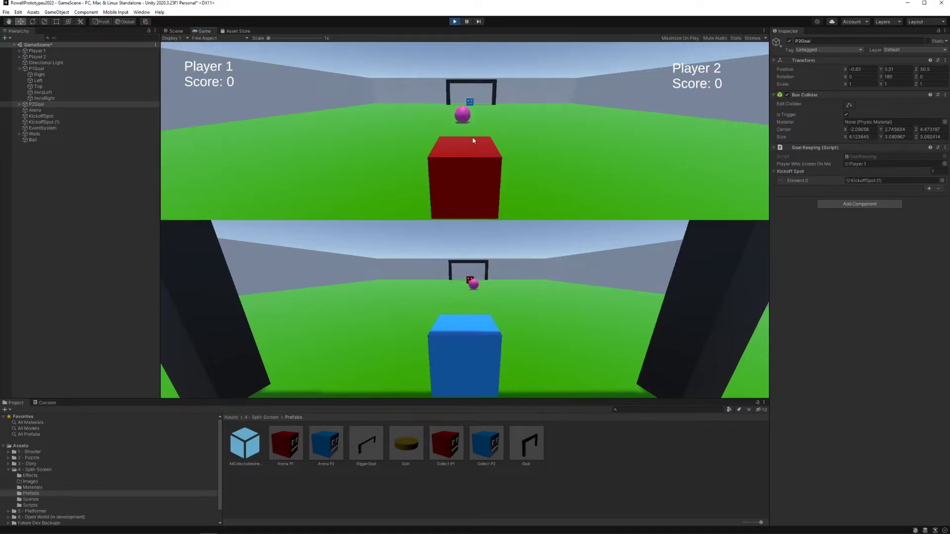
pyautogui.press('w')
pyautogui.press('a')
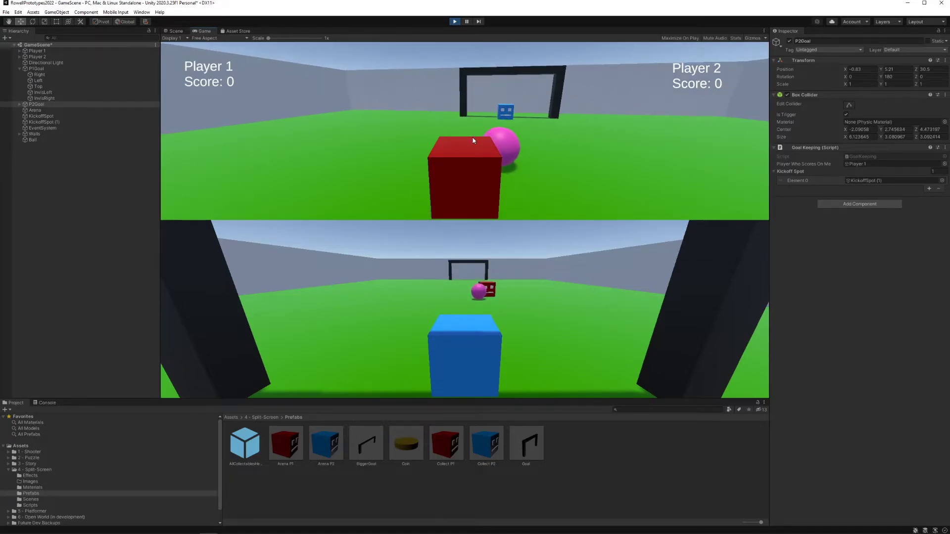
pyautogui.press('d')
pyautogui.press('w')
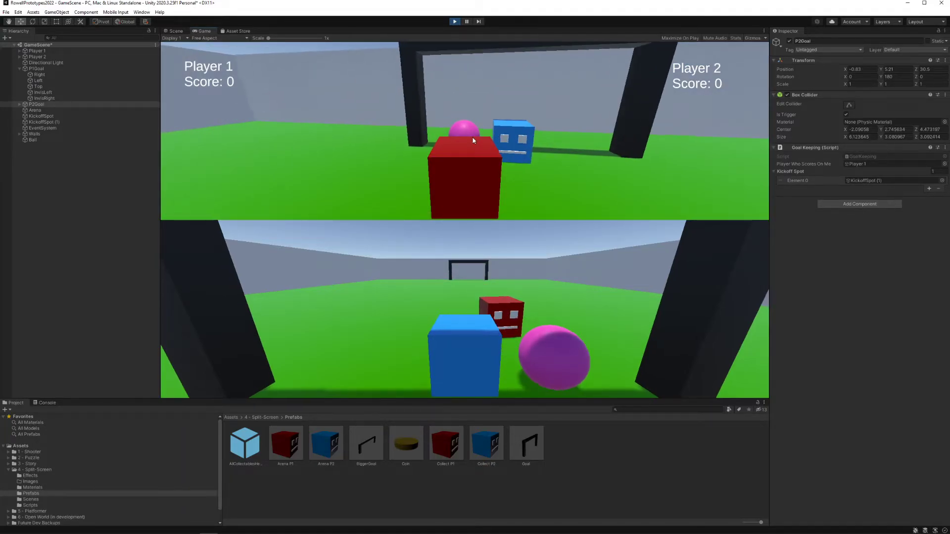
pyautogui.press('s')
pyautogui.press('a')
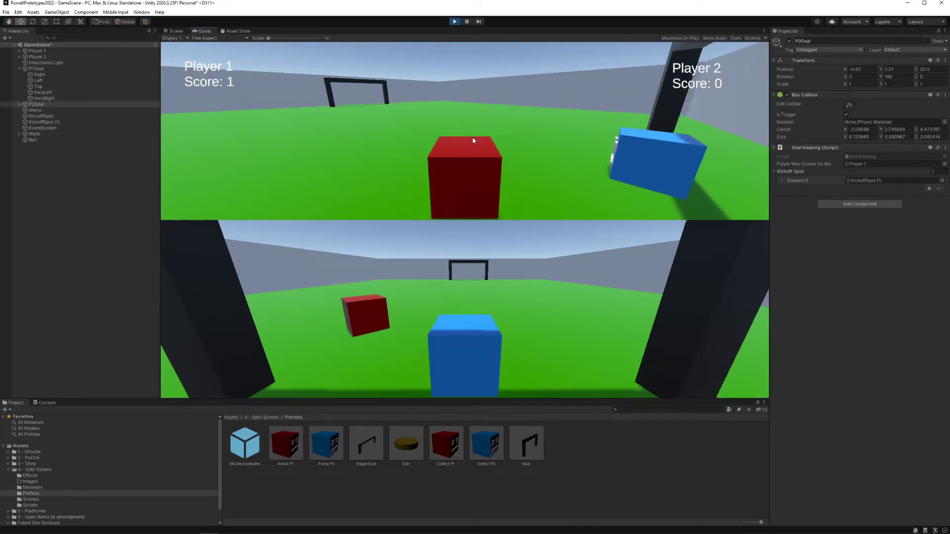
pyautogui.press('a')
pyautogui.press('a')
pyautogui.press('d')
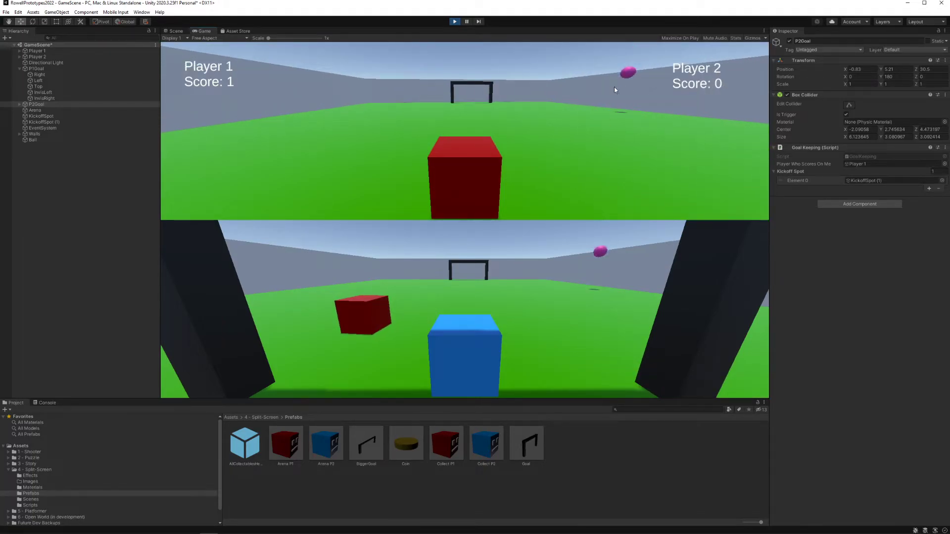
# Step: Drive Player 1 around the respawned ball and push it into Player 1's own goal
pyautogui.press('d')
pyautogui.press('w')
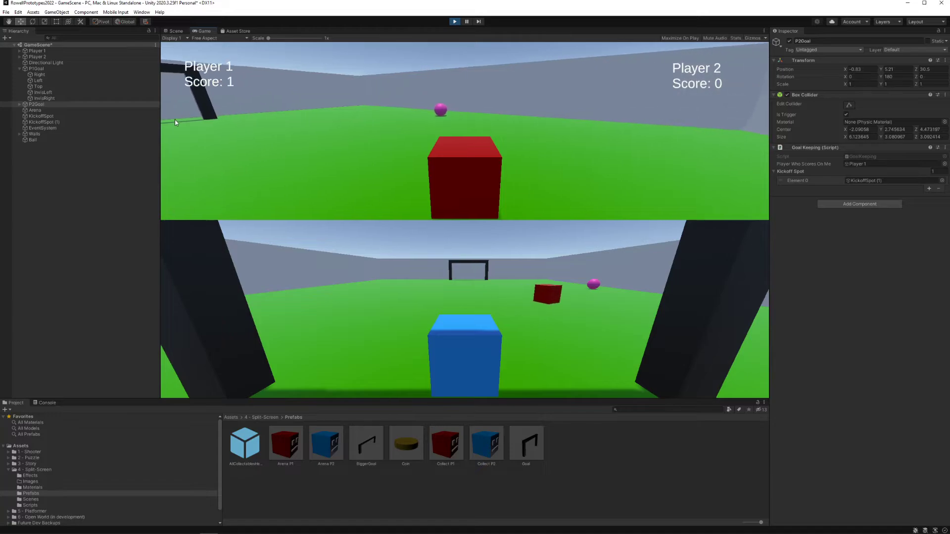
pyautogui.press('w')
pyautogui.press('d')
pyautogui.press('a')
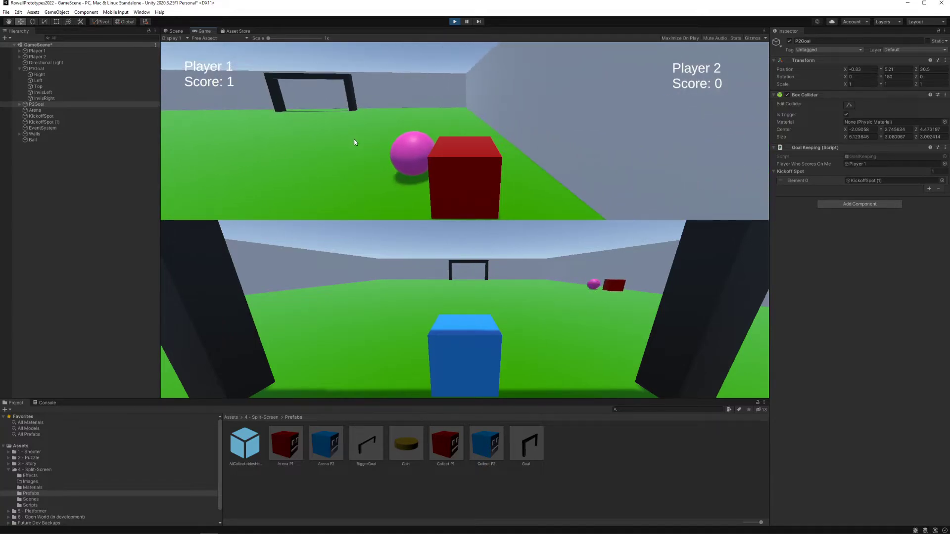
pyautogui.press('a')
pyautogui.press('w')
pyautogui.press('a')
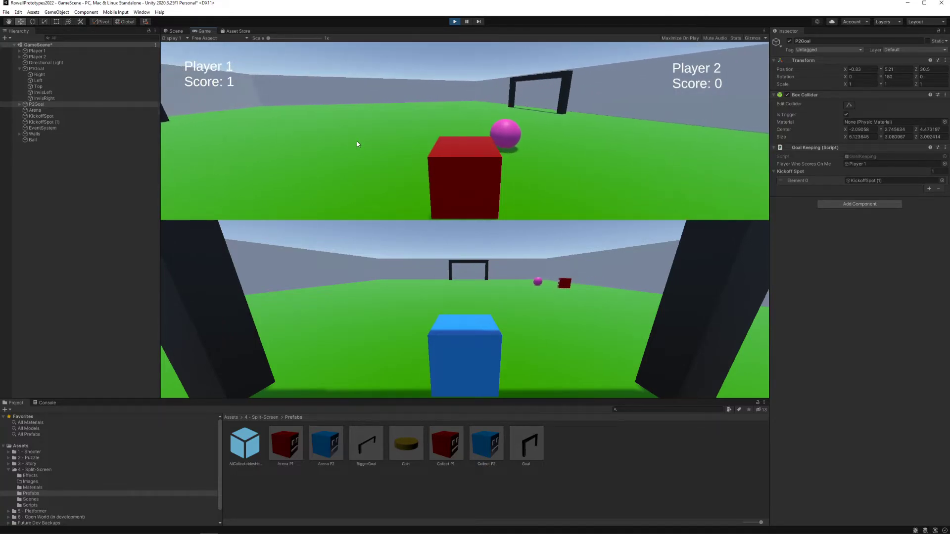
pyautogui.press('d')
pyautogui.press('w')
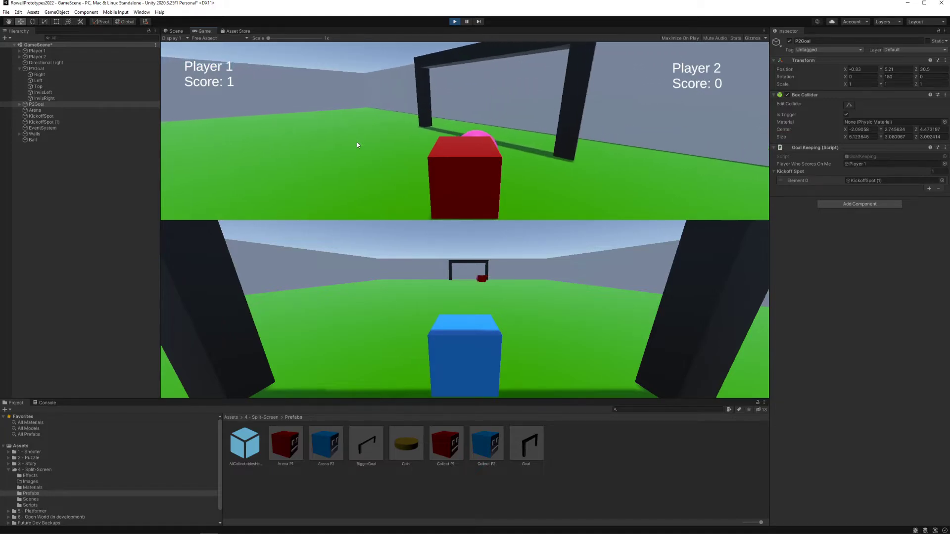
pyautogui.press('w')
# Step: Turn Player 1 around to watch where the ball respawns after the own goal, and stop the play test
pyautogui.press('a')
pyautogui.press('s')
pyautogui.press('d')
pyautogui.press('a')
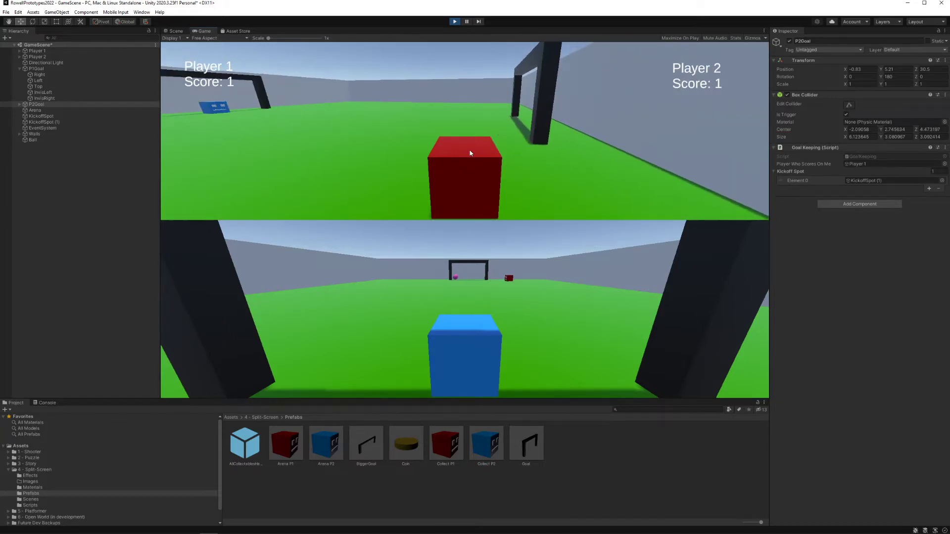
pyautogui.press('a')
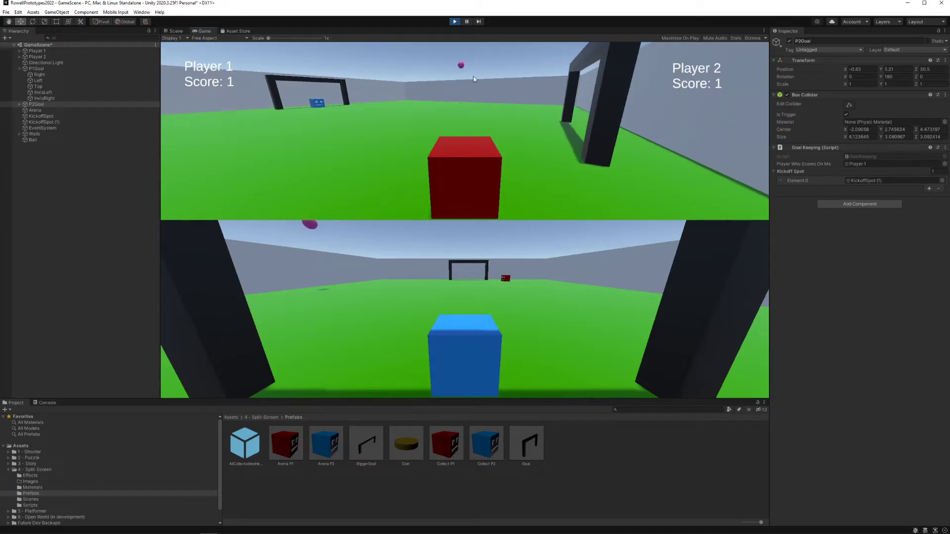
pyautogui.click(454, 22)
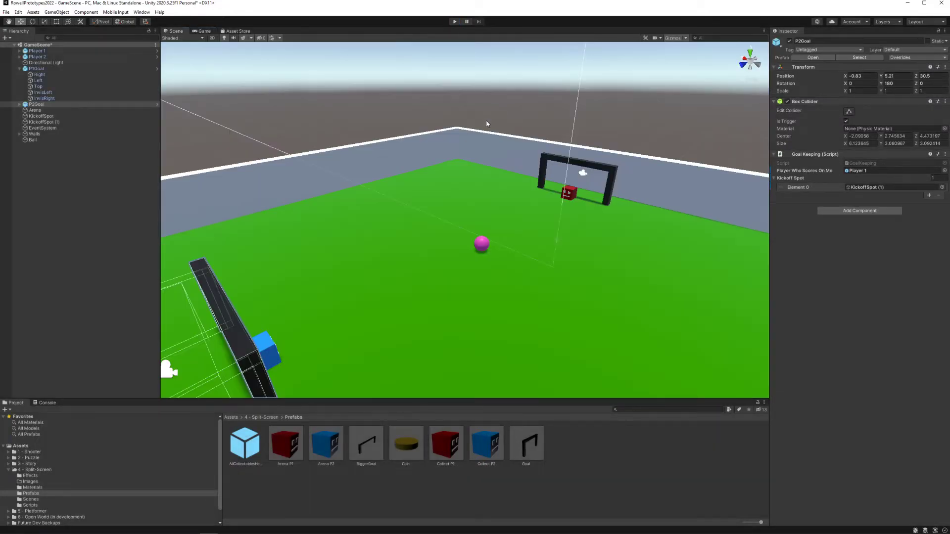
# Step: Move KickoffSpot along the side wall towards the corner near Player 1's goal, at about Z -1.76
pyautogui.moveTo(486, 119); pyautogui.dragTo(342, 226, button='right')
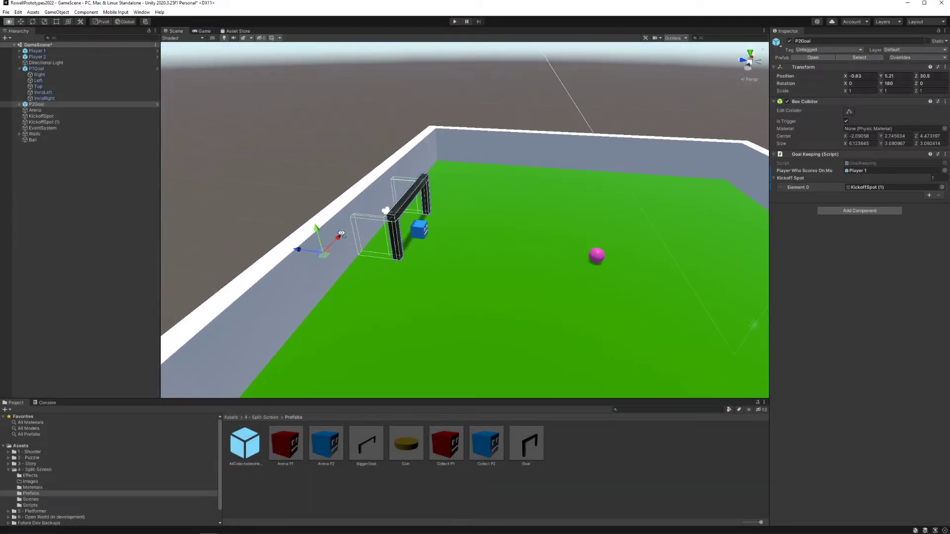
pyautogui.click(55, 111)
pyautogui.click(56, 118)
pyautogui.moveTo(492, 136)
pyautogui.mouseDown(button='right')
pyautogui.moveTo(506, 144)
pyautogui.moveTo(507, 128)
pyautogui.mouseUp(button='right')
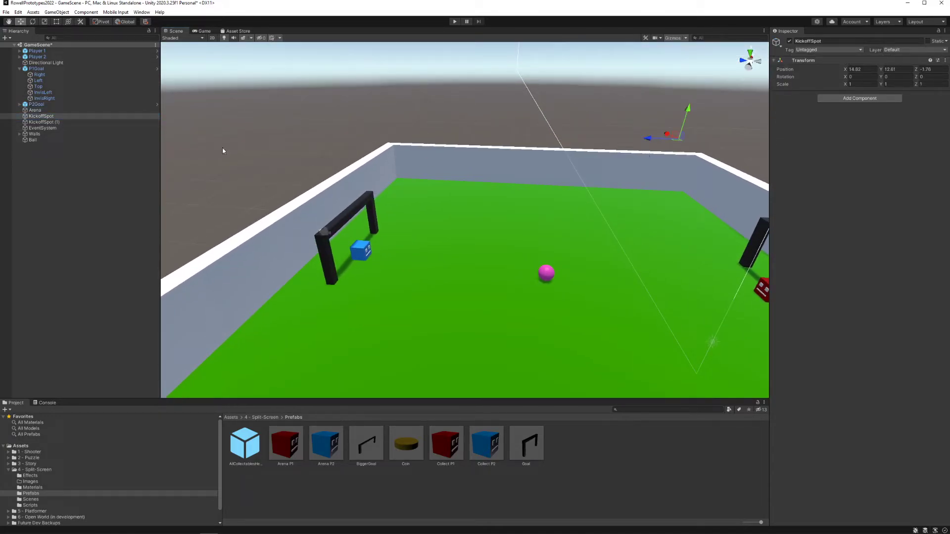
# Step: Duplicate KickoffSpot, list the copy below it, and move it to the corner near Player 2's goal, at about X 13.17, Z 21.19
pyautogui.moveTo(64, 146); pyautogui.dragTo(64, 119)
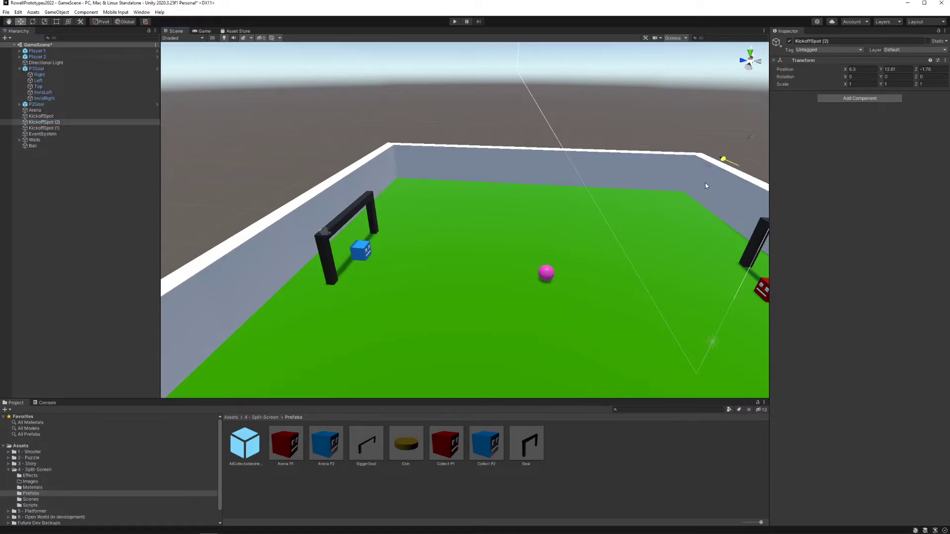
pyautogui.moveTo(695, 146); pyautogui.dragTo(657, 147)
pyautogui.moveTo(420, 156); pyautogui.dragTo(391, 155)
pyautogui.press('d')
pyautogui.moveTo(448, 156); pyautogui.dragTo(384, 144, button='right')
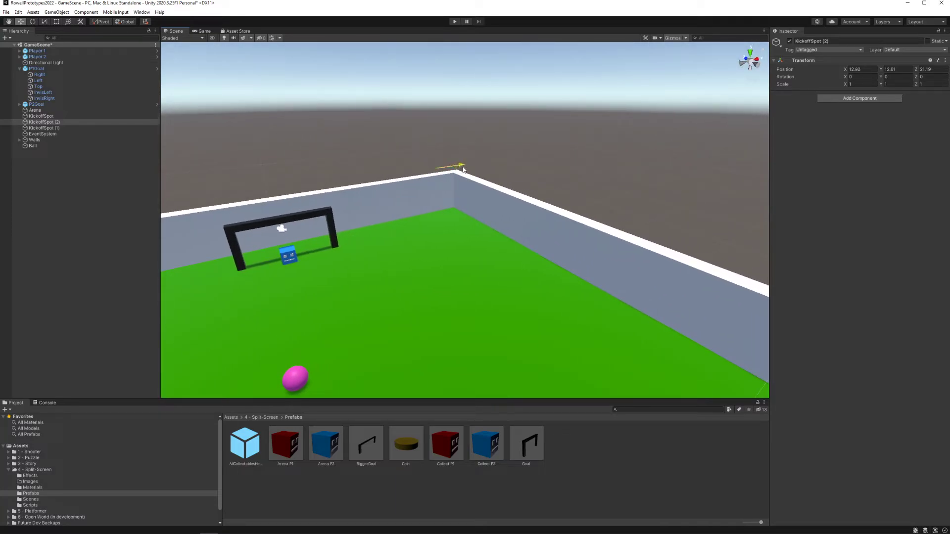
pyautogui.moveTo(463, 170); pyautogui.dragTo(374, 178, button='right')
# Step: Move KickoffSpot (1) to the corner near Player 1's goal, at about Z -3.75, and duplicate it directly below in the hierarchy
pyautogui.click(70, 129)
pyautogui.moveTo(449, 171); pyautogui.dragTo(506, 189, button='right')
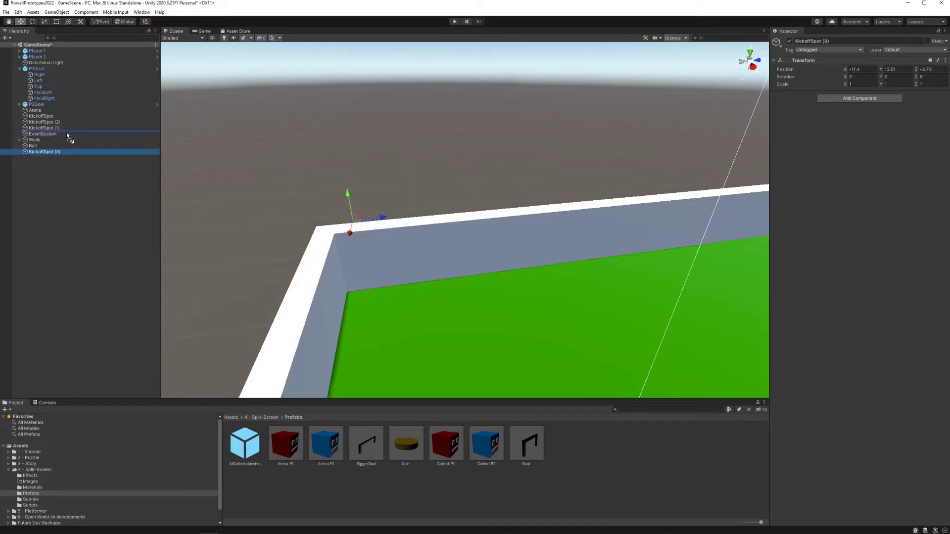
pyautogui.moveTo(66, 132); pyautogui.dragTo(66, 132)
# Step: Move KickoffSpot (3) along the side wall to the corner near Player 2's goal, at about Z 20.28
pyautogui.moveTo(708, 208); pyautogui.dragTo(710, 208)
pyautogui.press('d')
pyautogui.moveTo(688, 215); pyautogui.dragTo(676, 216, button='right')
pyautogui.moveTo(699, 196); pyautogui.dragTo(700, 196)
pyautogui.moveTo(700, 197); pyautogui.dragTo(812, 217, button='right')
pyautogui.press('a')
pyautogui.press('s')
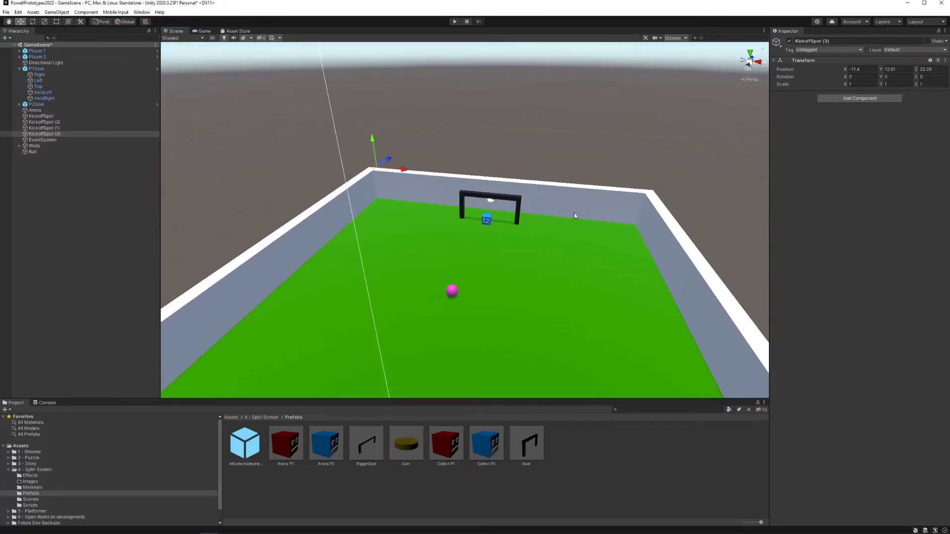
# Step: Extend P1Goal's Kickoff Spot list to four elements, assigning KickoffSpot (2) to Element 1 and KickoffSpot (1) to Element 2
pyautogui.click(511, 198)
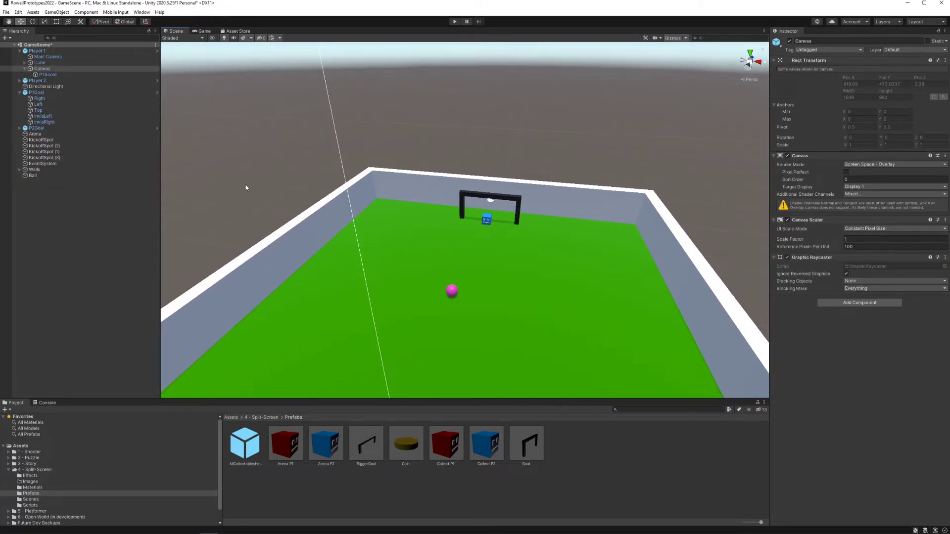
pyautogui.click(56, 147)
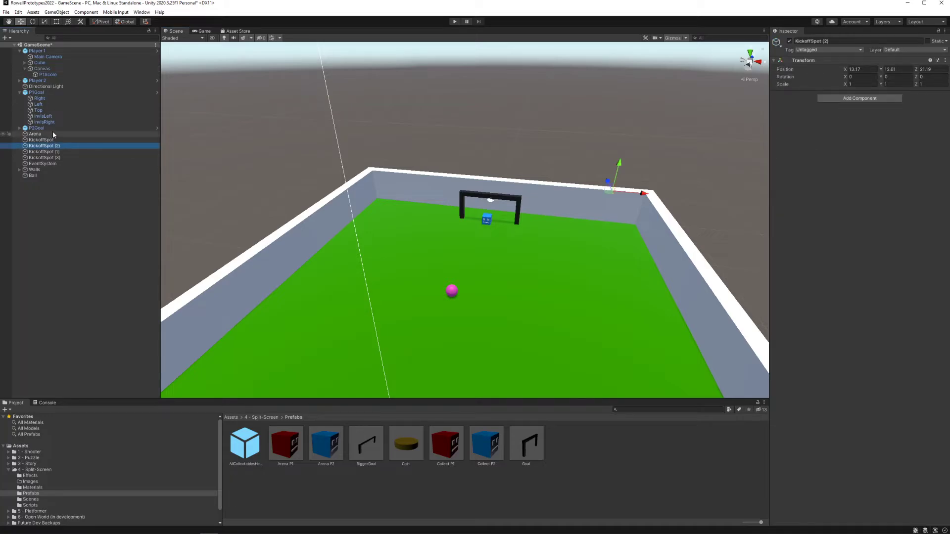
pyautogui.click(43, 92)
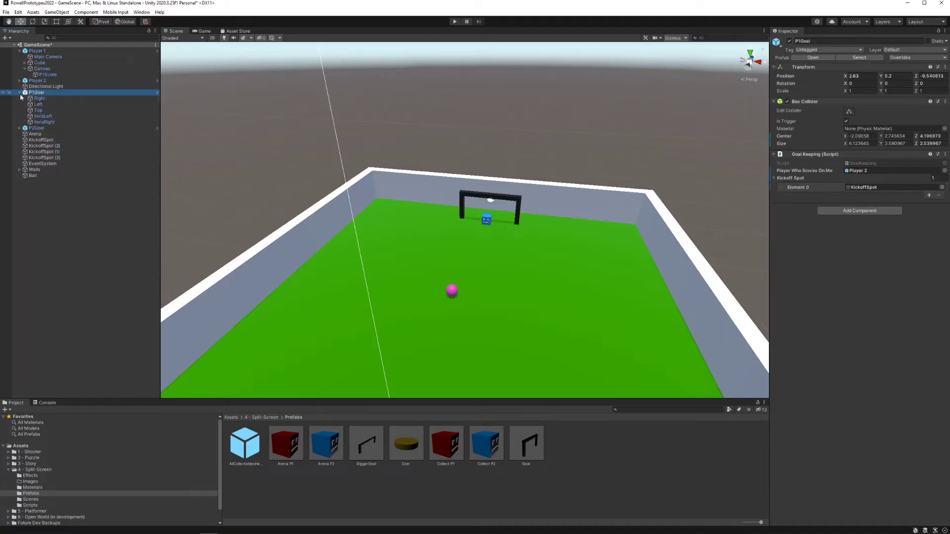
pyautogui.click(20, 93)
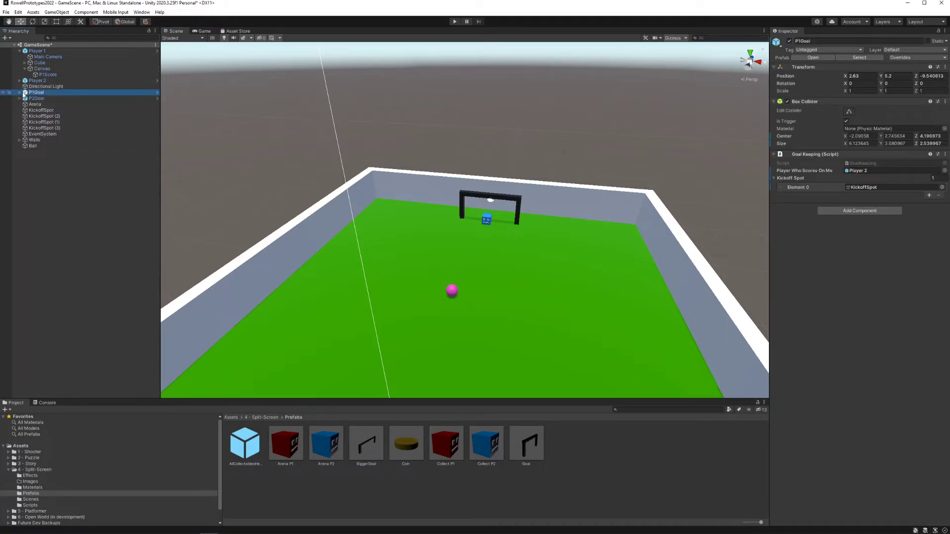
pyautogui.click(929, 195)
pyautogui.click(930, 203)
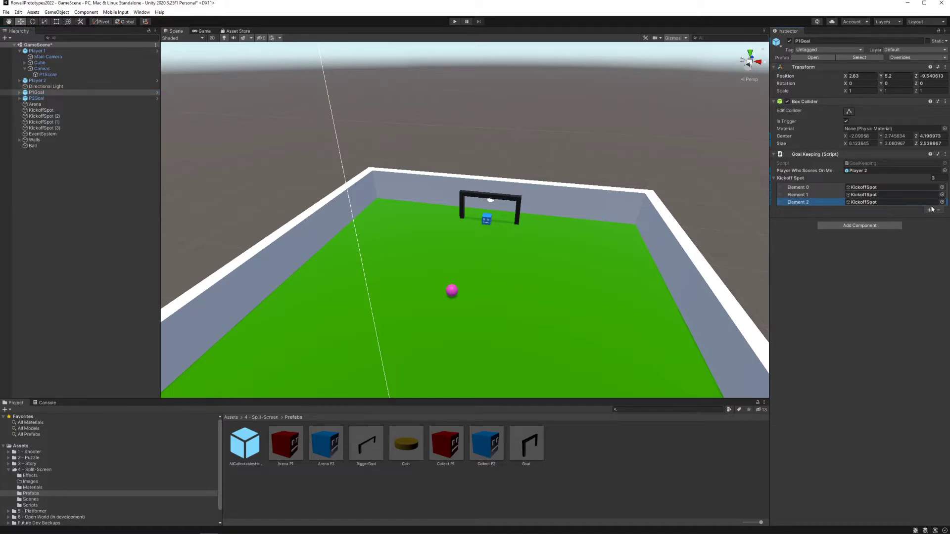
pyautogui.click(931, 210)
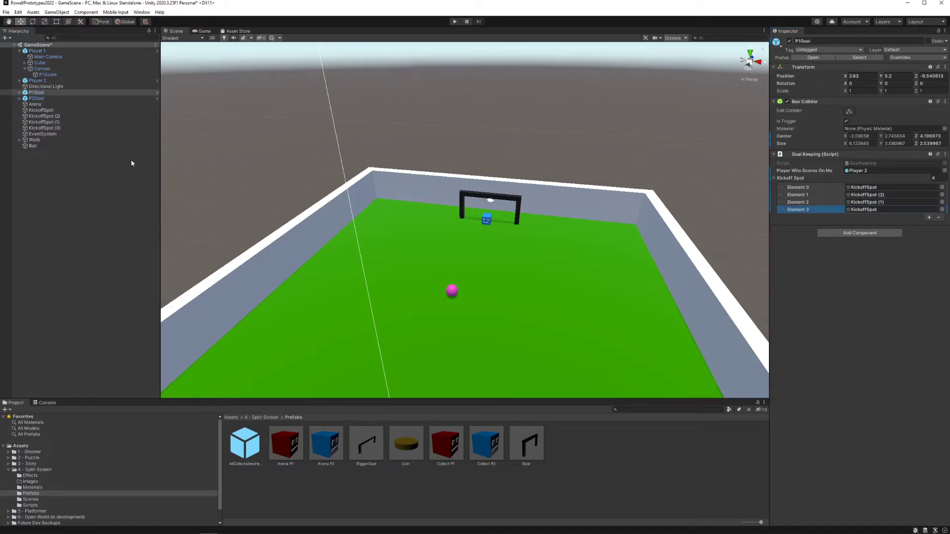
# Step: Assign KickoffSpot (3) to Element 3 of P1Goal's Kickoff Spot list
pyautogui.click(55, 128)
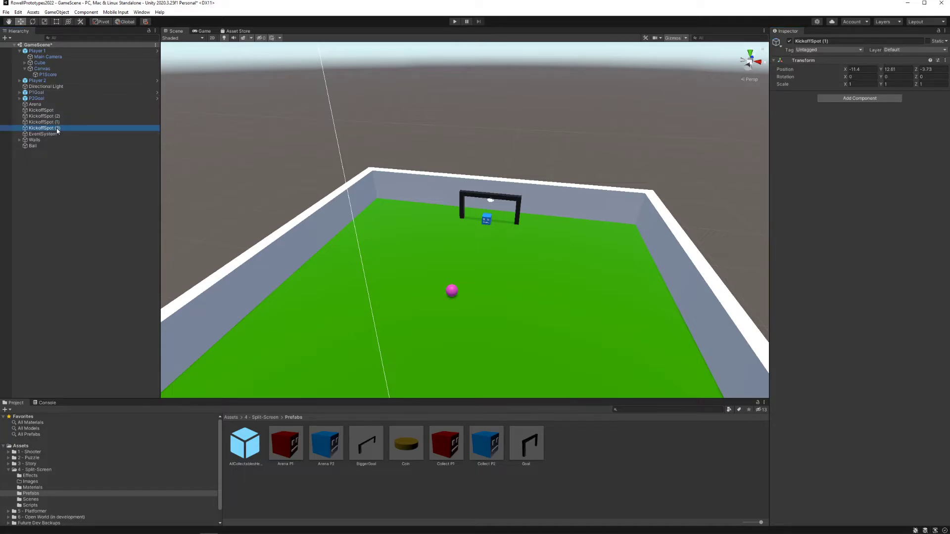
pyautogui.click(42, 93)
pyautogui.moveTo(68, 132); pyautogui.dragTo(816, 213)
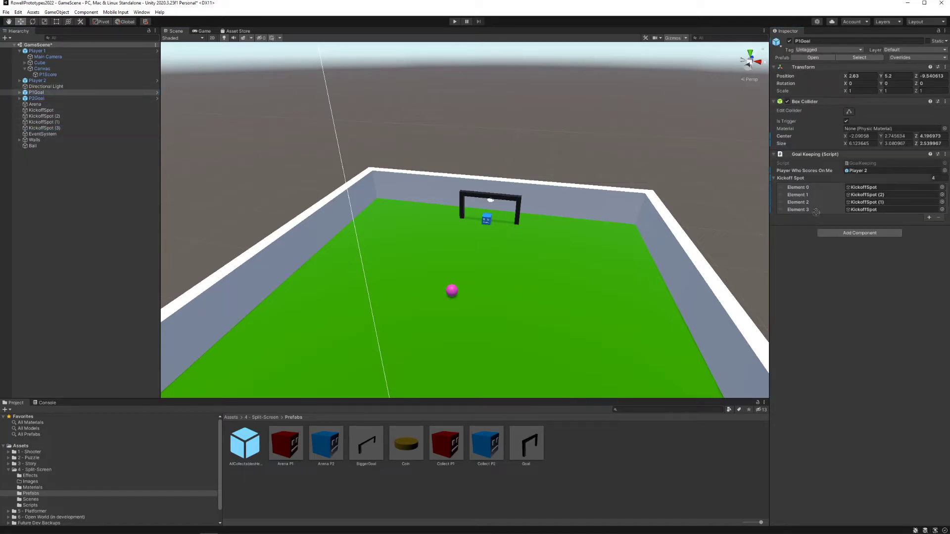
# Step: Fill P2Goal's Kickoff Spot list with four elements in this order: KickoffSpot, KickoffSpot (2), KickoffSpot (1) and KickoffSpot (3)
pyautogui.click(40, 98)
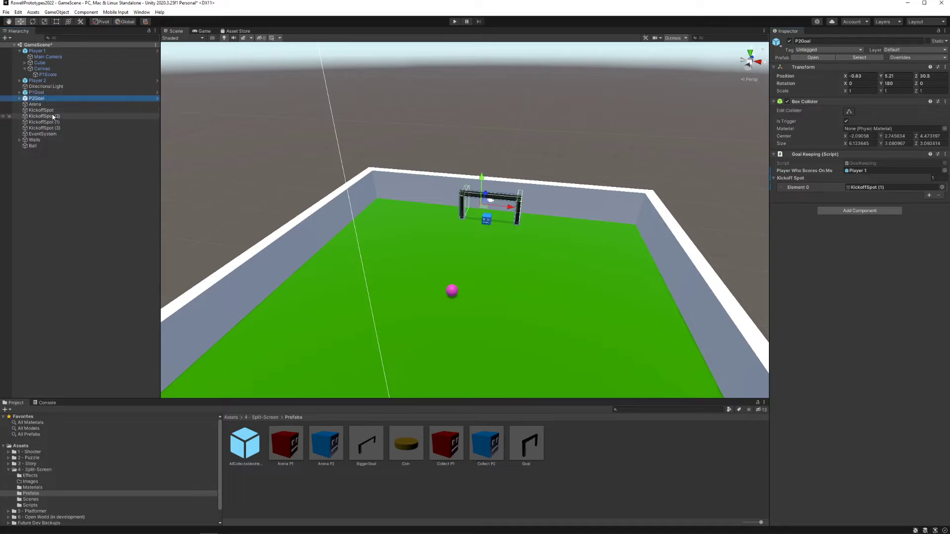
pyautogui.moveTo(865, 183); pyautogui.dragTo(897, 190)
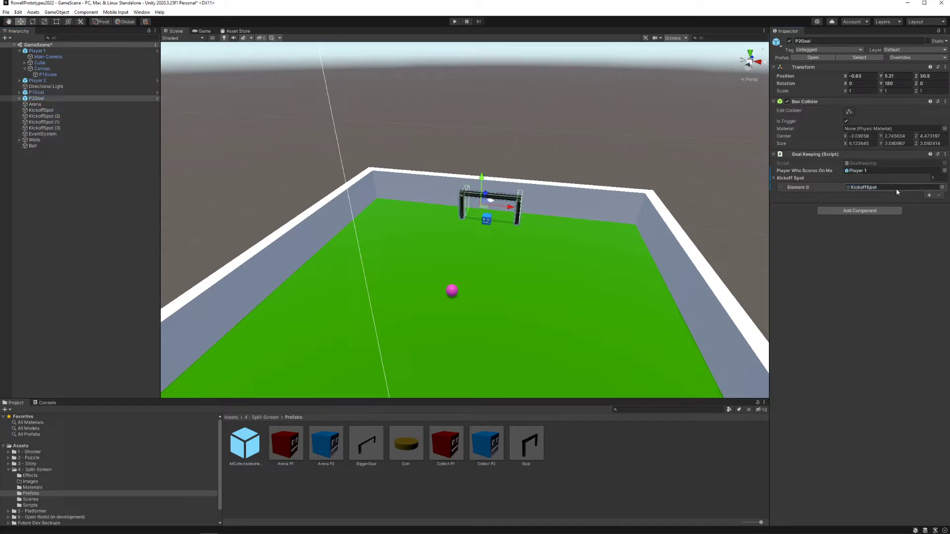
pyautogui.click(930, 195)
pyautogui.click(929, 203)
pyautogui.click(929, 209)
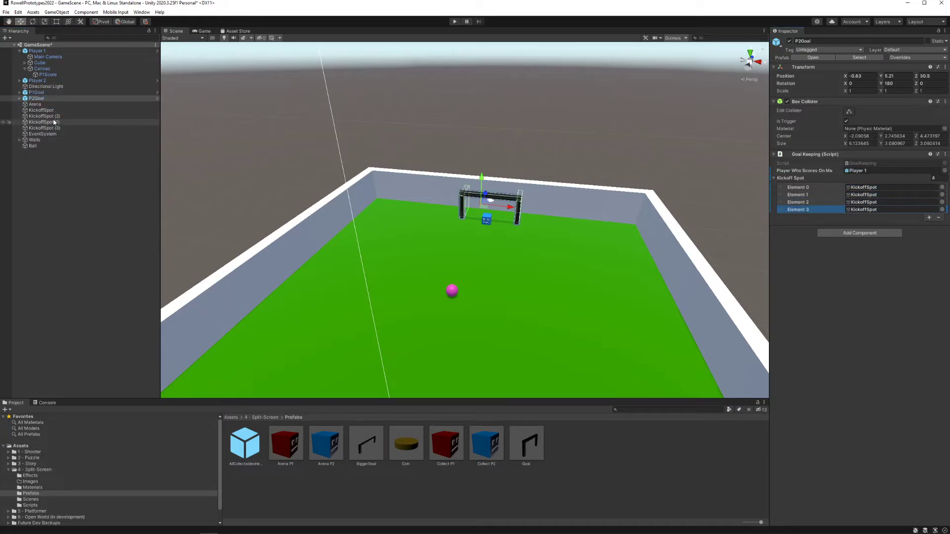
pyautogui.moveTo(54, 123); pyautogui.dragTo(864, 198)
pyautogui.moveTo(49, 128); pyautogui.dragTo(890, 211)
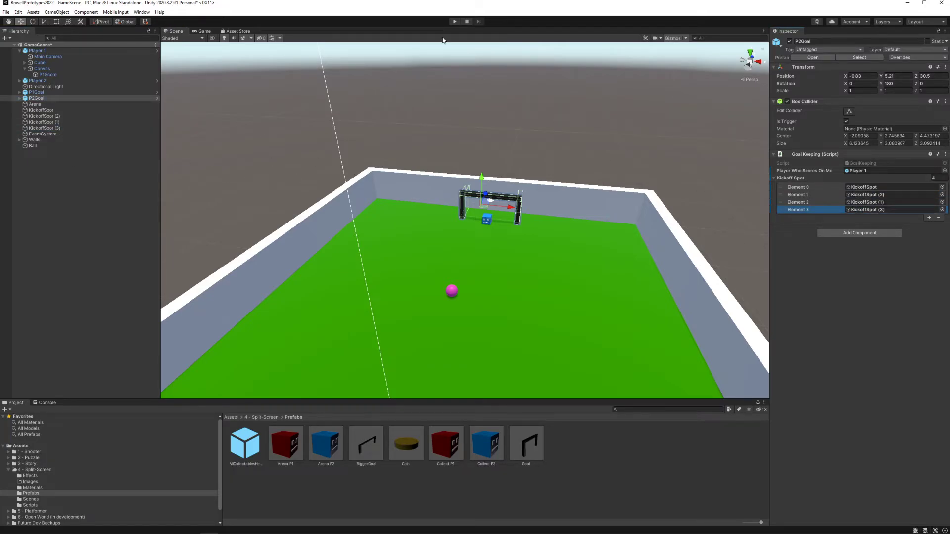
# Step: Run the game and push the ball into Player 2's goal with Player 1 to test the respawn
pyautogui.click(453, 22)
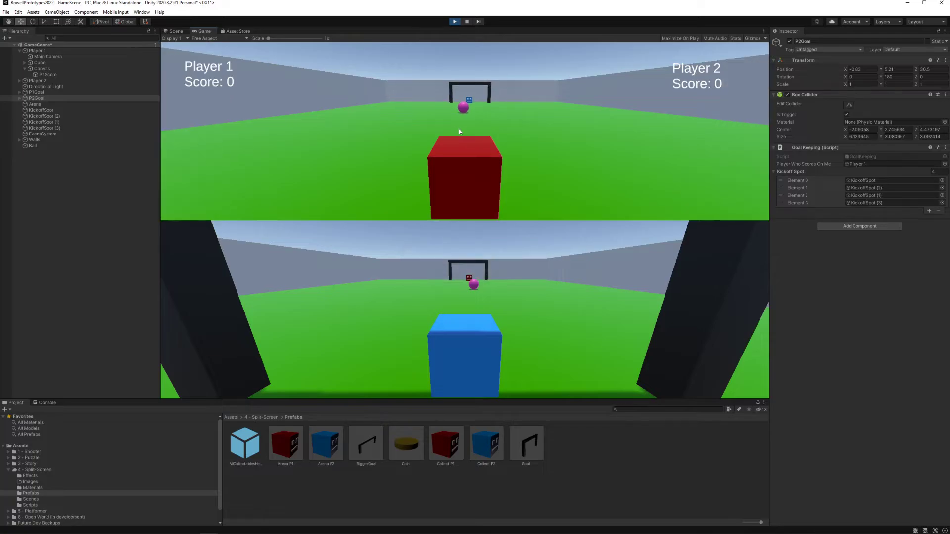
pyautogui.press('w')
pyautogui.press('d')
pyautogui.press('a')
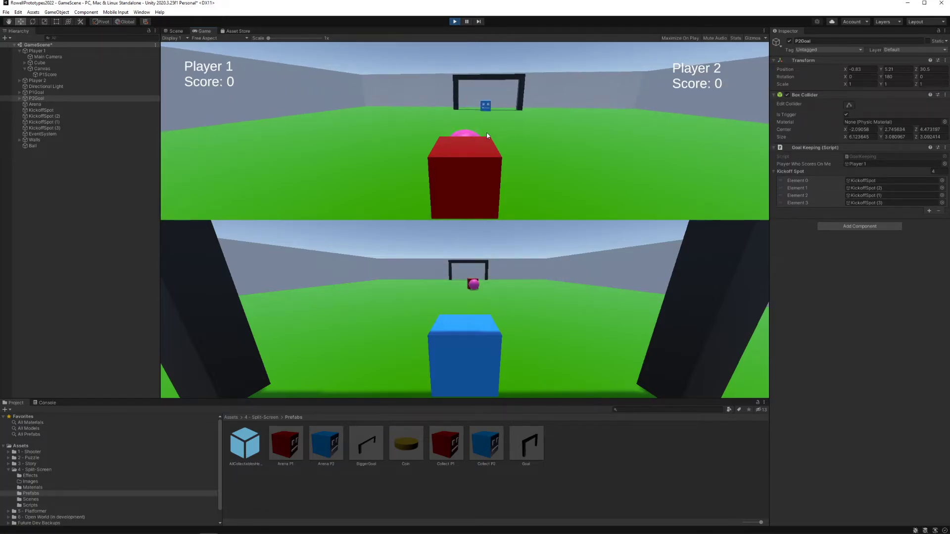
pyautogui.press('w')
pyautogui.press('d')
pyautogui.press('a')
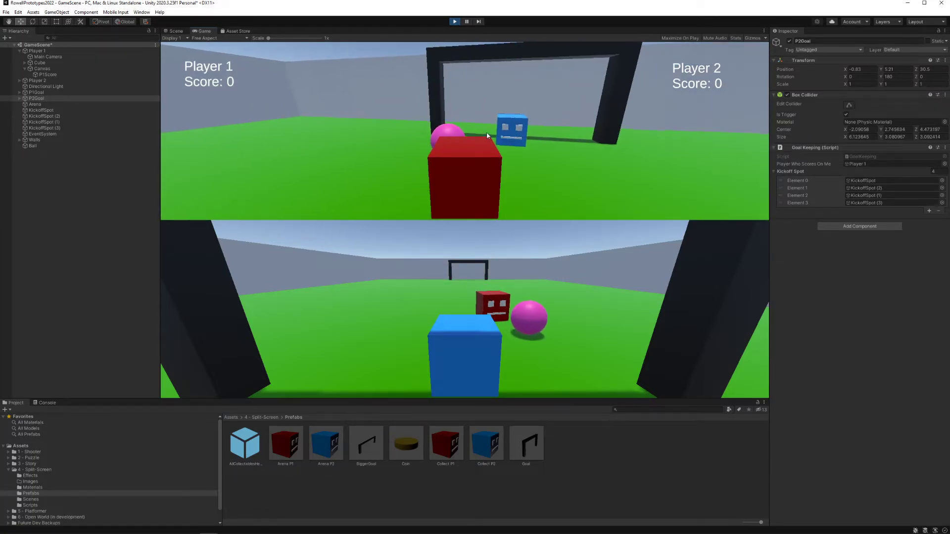
pyautogui.press('s')
pyautogui.press('a')
pyautogui.press('a')
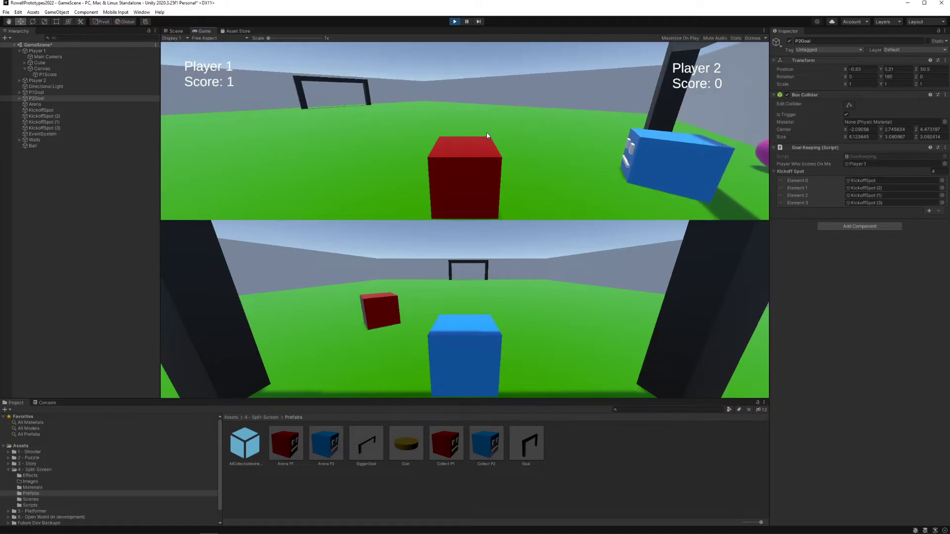
# Step: Drive Player 1 to the respawned ball in the corner and turn back to face Player 2's goal
pyautogui.press('d')
pyautogui.press('d')
pyautogui.press('a')
pyautogui.press('w')
pyautogui.press('d')
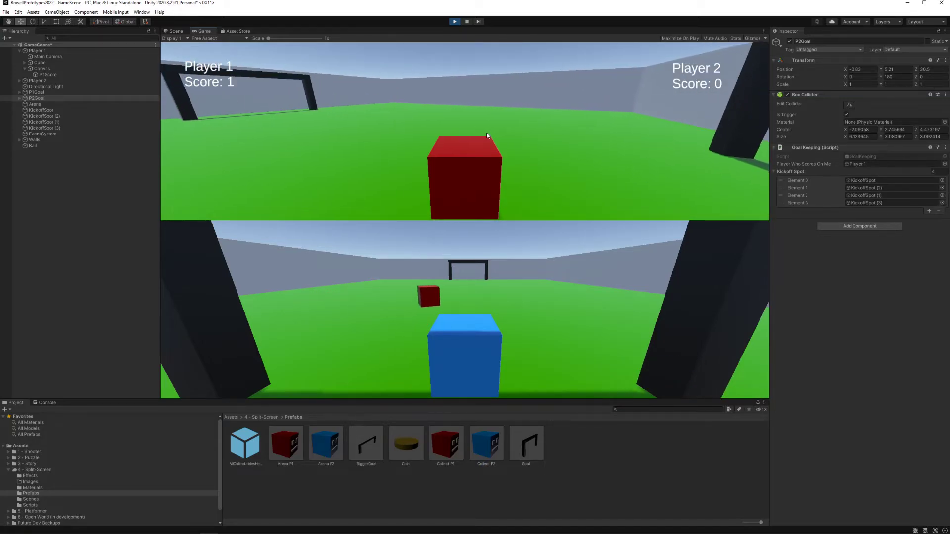
pyautogui.press('a')
pyautogui.press('a')
pyautogui.press('w')
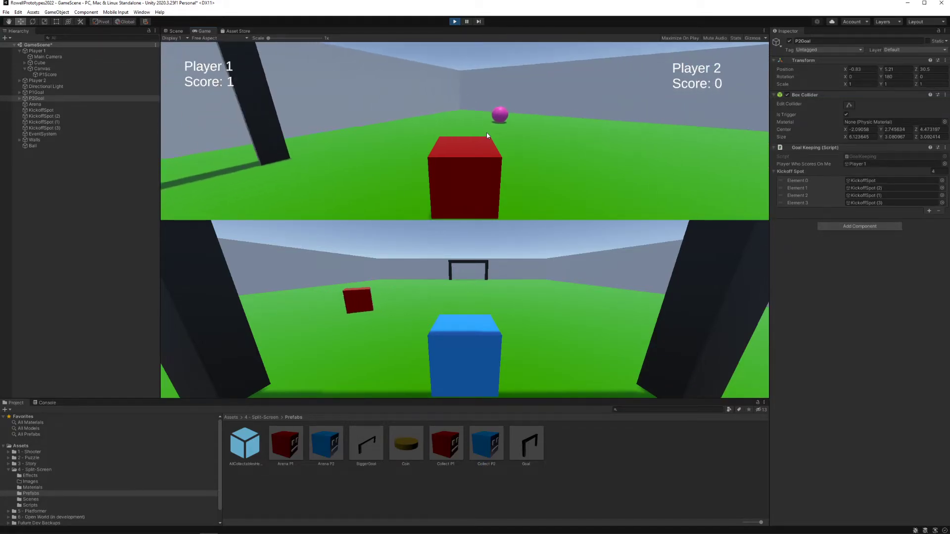
pyautogui.press('w')
pyautogui.press('d')
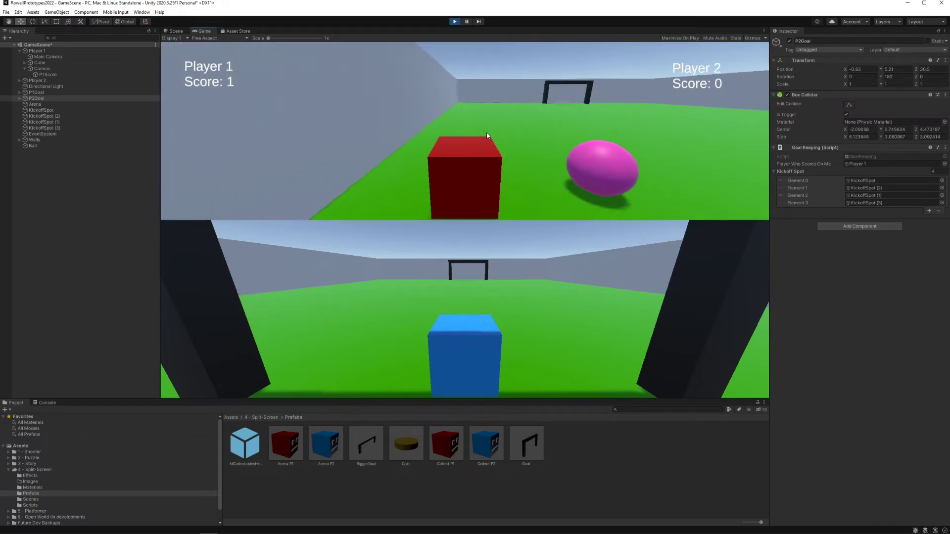
pyautogui.press('d')
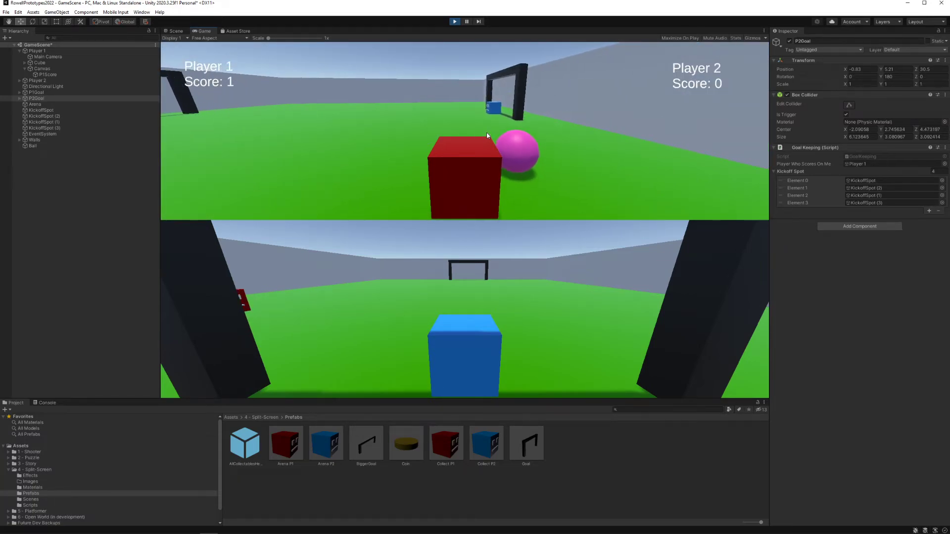
# Step: Push the ball from the corner into Player 2's goal to score a second time with Player 1
pyautogui.press('w')
pyautogui.press('a')
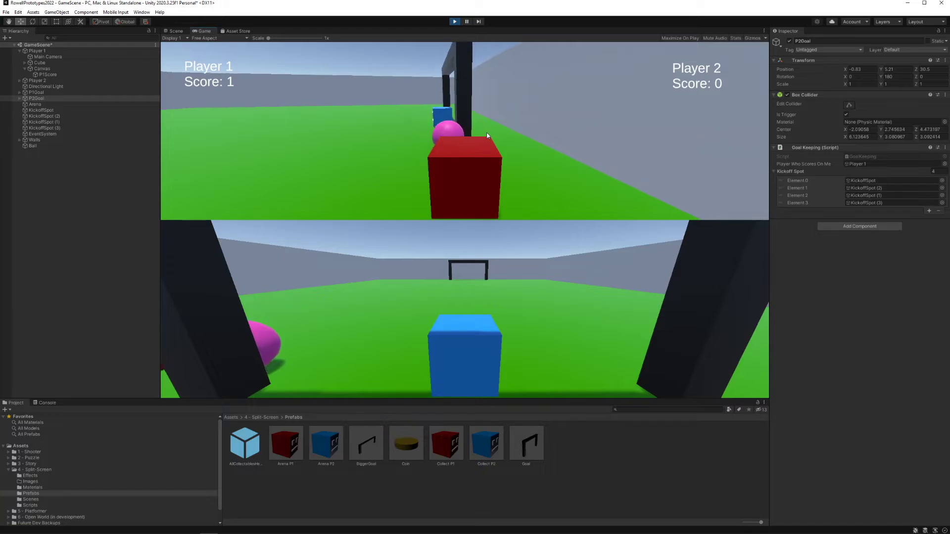
pyautogui.press('w')
pyautogui.press('a')
pyautogui.press('d')
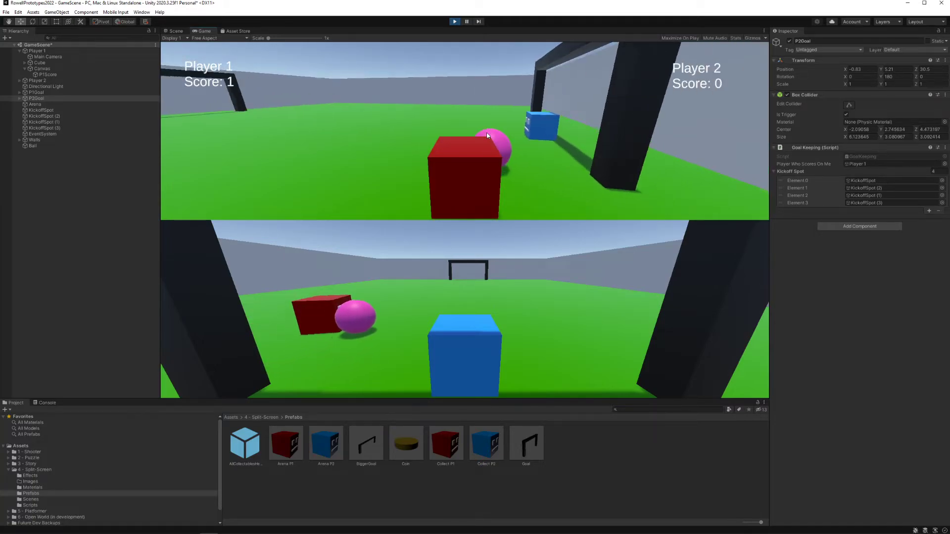
pyautogui.press('a')
pyautogui.press('d')
pyautogui.press('w')
pyautogui.press('d')
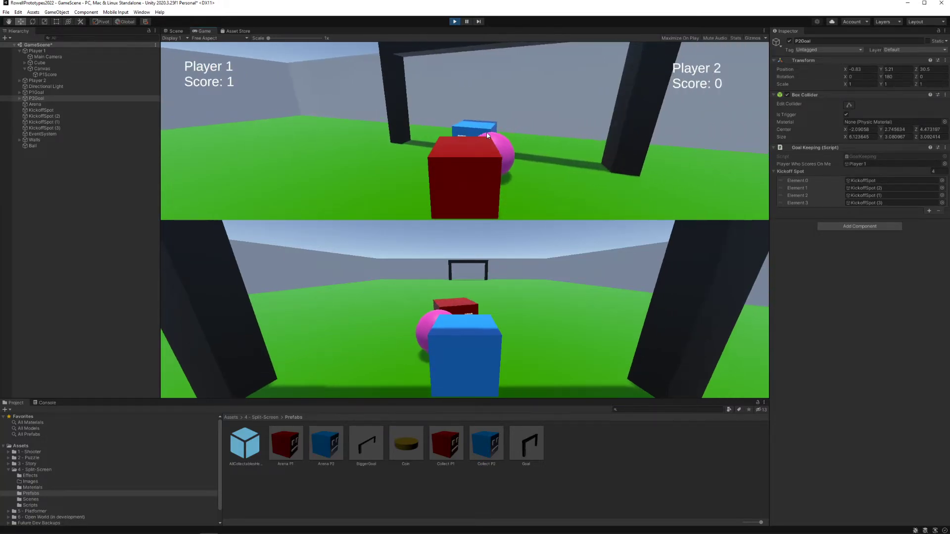
pyautogui.press('w')
pyautogui.press('s')
pyautogui.press('d')
pyautogui.press('a')
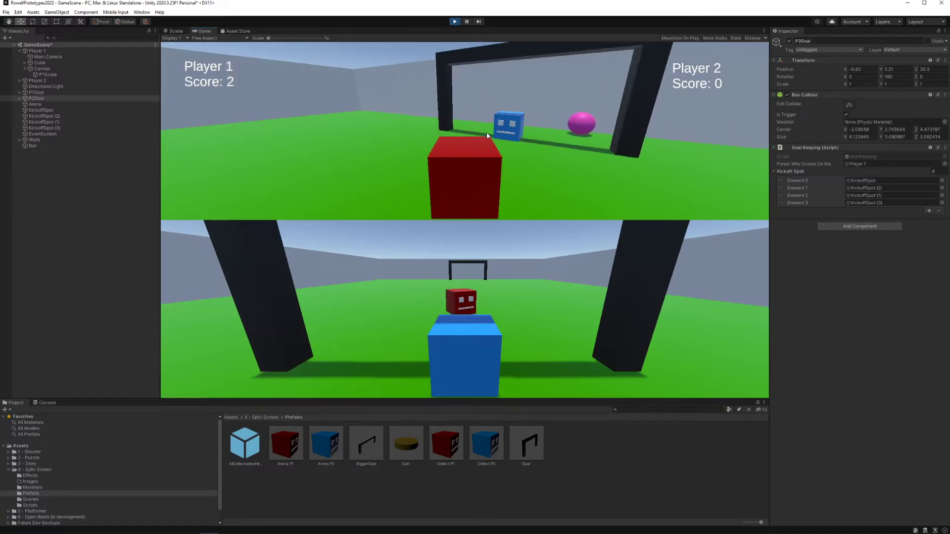
# Step: Locate the newly respawned ball with Player 1 and score a third goal against Player 2
pyautogui.press('s')
pyautogui.press('d')
pyautogui.press('a')
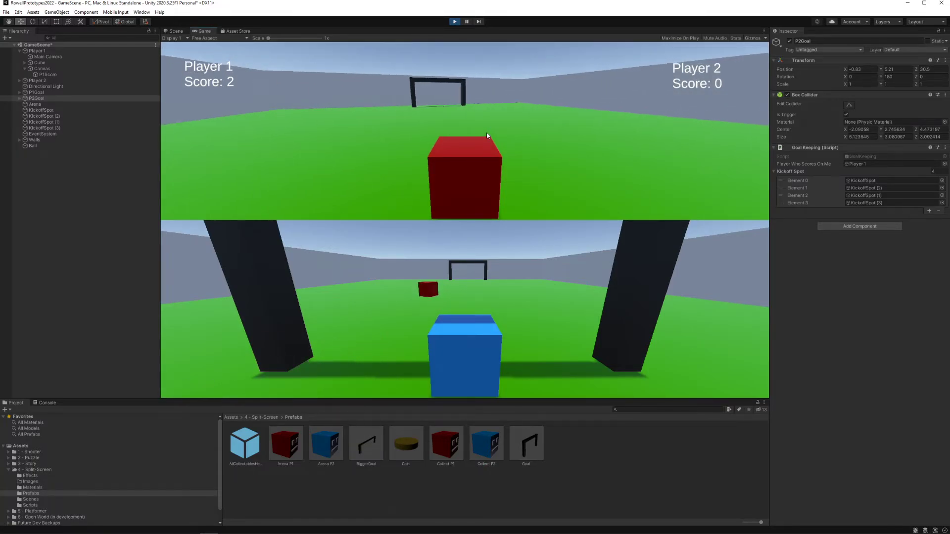
pyautogui.press('d')
pyautogui.press('w')
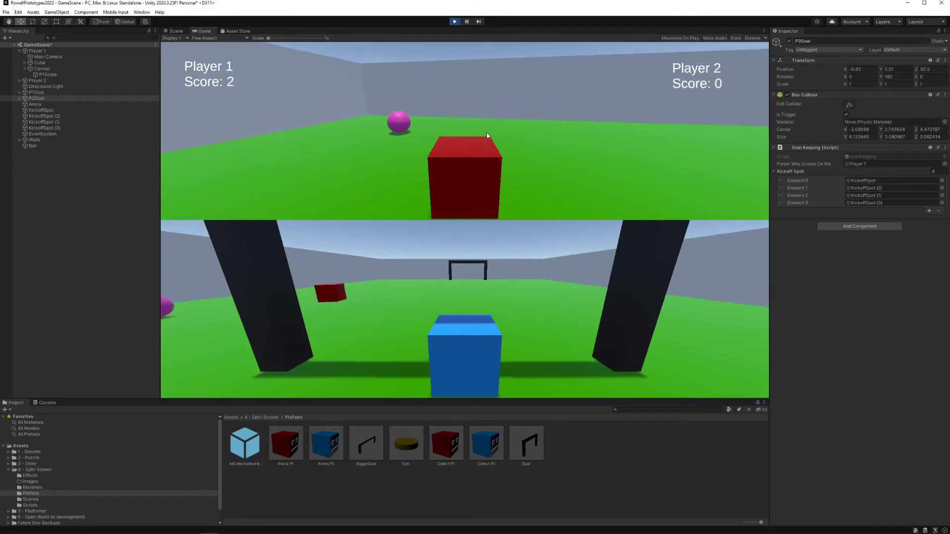
pyautogui.press('a')
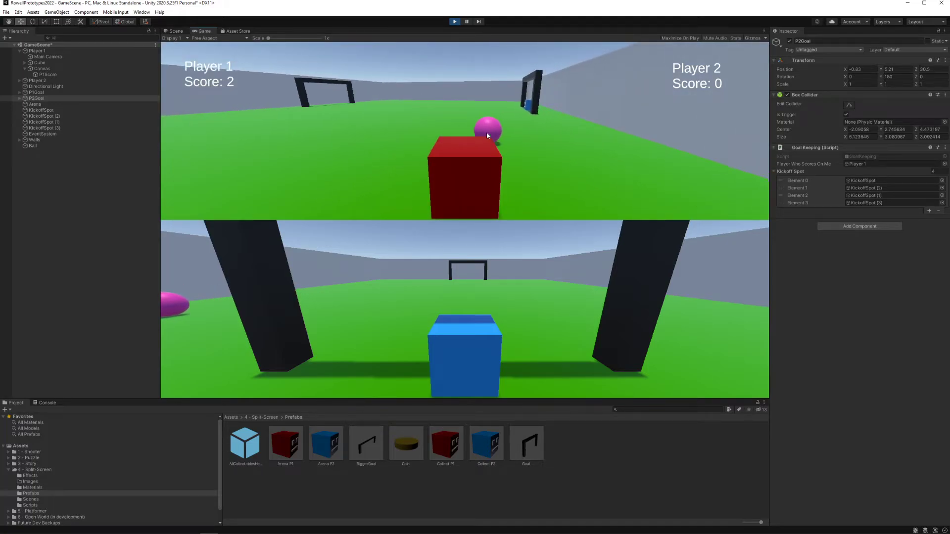
pyautogui.press('w')
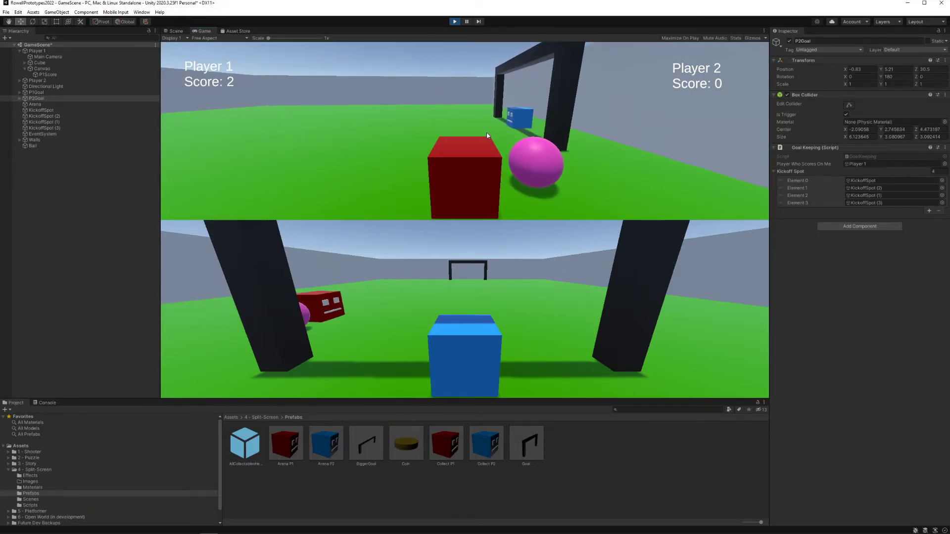
pyautogui.press('d')
pyautogui.press('w')
pyautogui.press('d')
pyautogui.press('s')
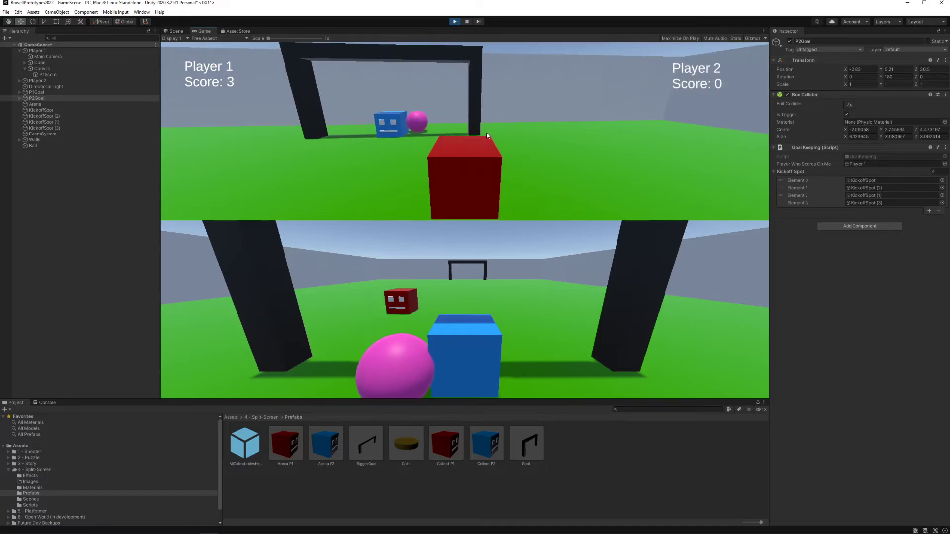
# Step: Back Player 1 away from the goal and drive over to the ball at its new kickoff spot
pyautogui.press('s')
pyautogui.press('d')
pyautogui.press('a')
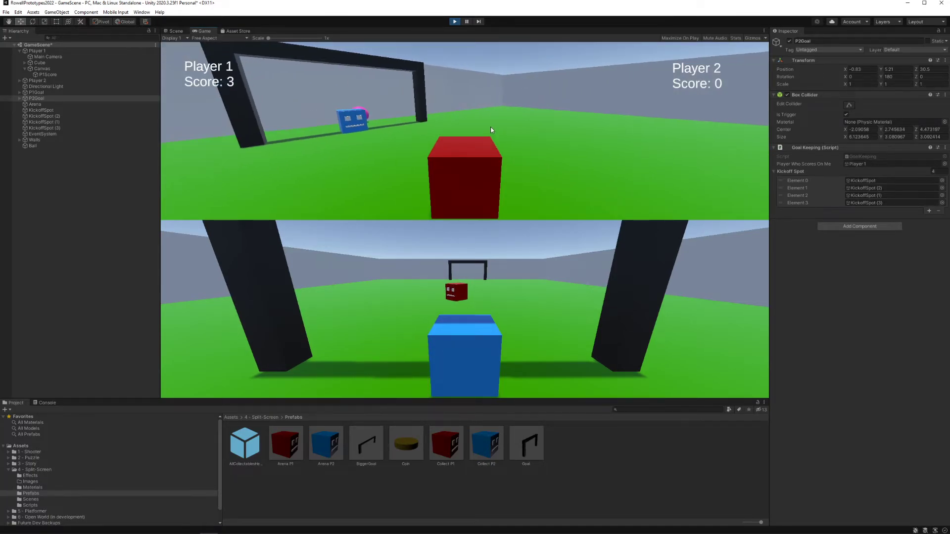
pyautogui.press('w')
pyautogui.press('w')
pyautogui.press('d')
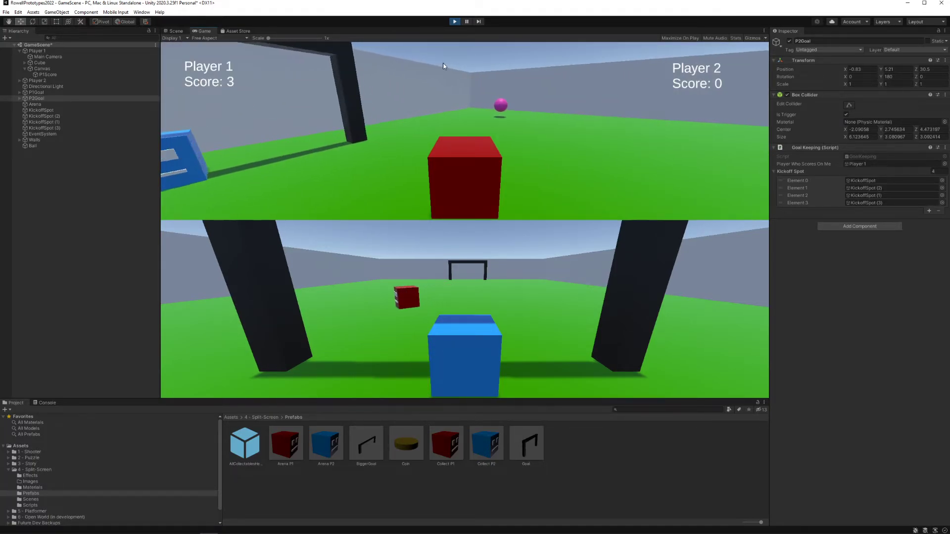
# Step: Turn Player 1 around the ball and knock it into Player 2's goal for a fourth point
pyautogui.press('w')
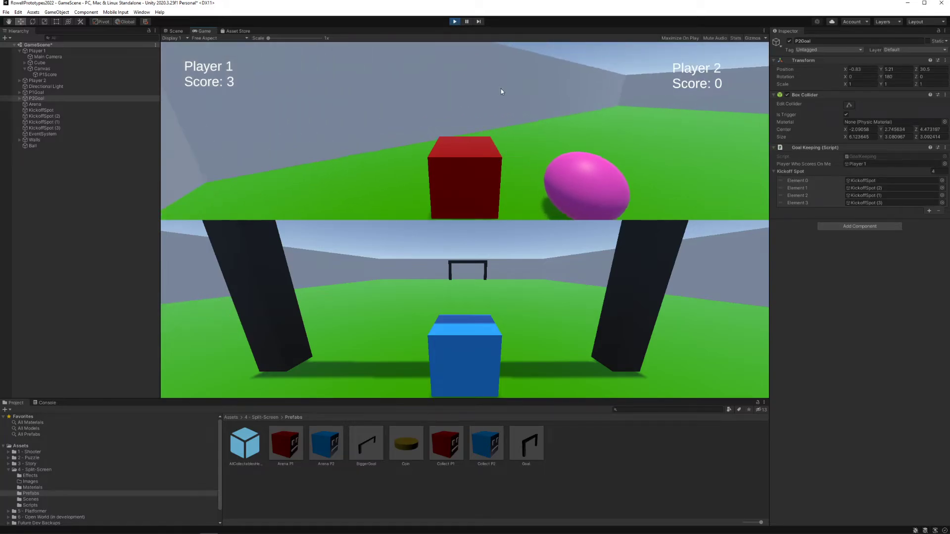
pyautogui.press('d')
pyautogui.press('d')
pyautogui.press('w')
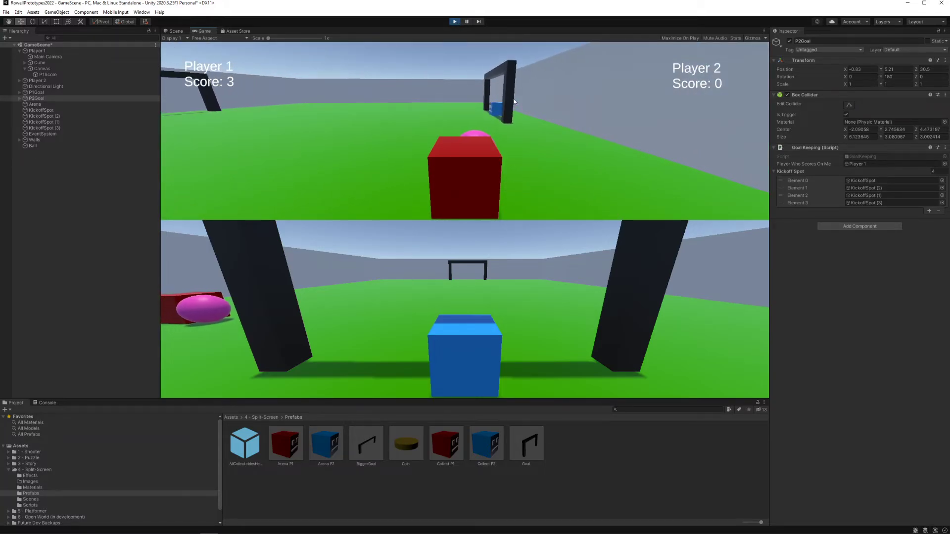
pyautogui.press('a')
pyautogui.press('w')
pyautogui.press('d')
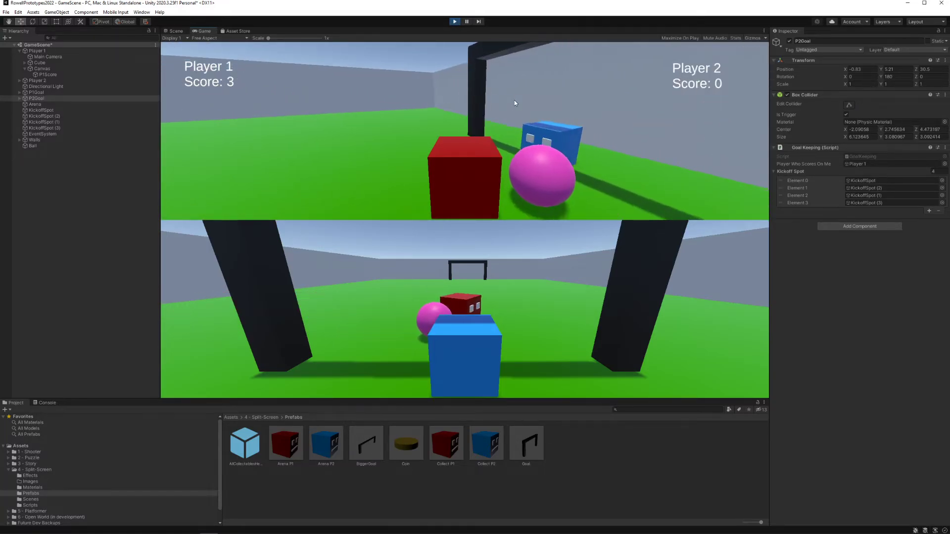
pyautogui.press('d')
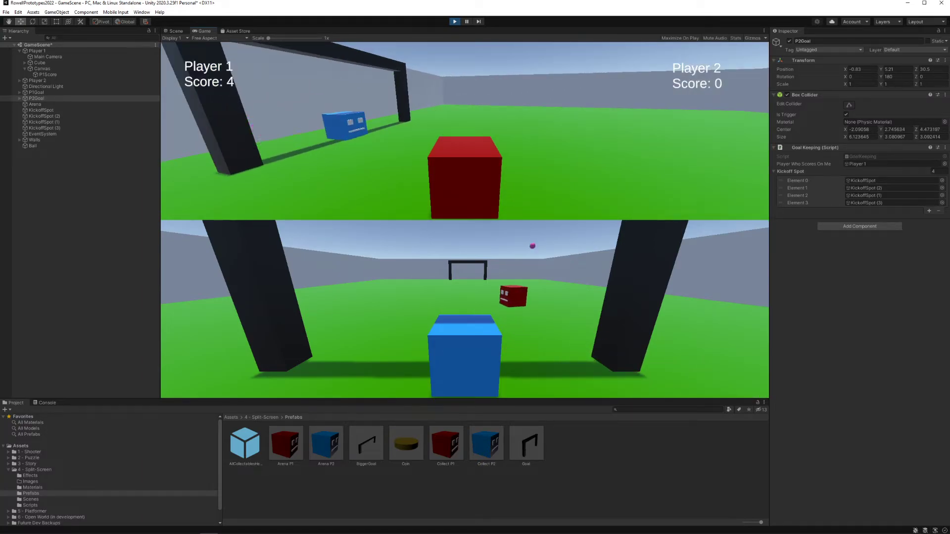
# Step: Drive Player 1 towards the ball at its new kickoff spot and end the play test
pyautogui.press('a')
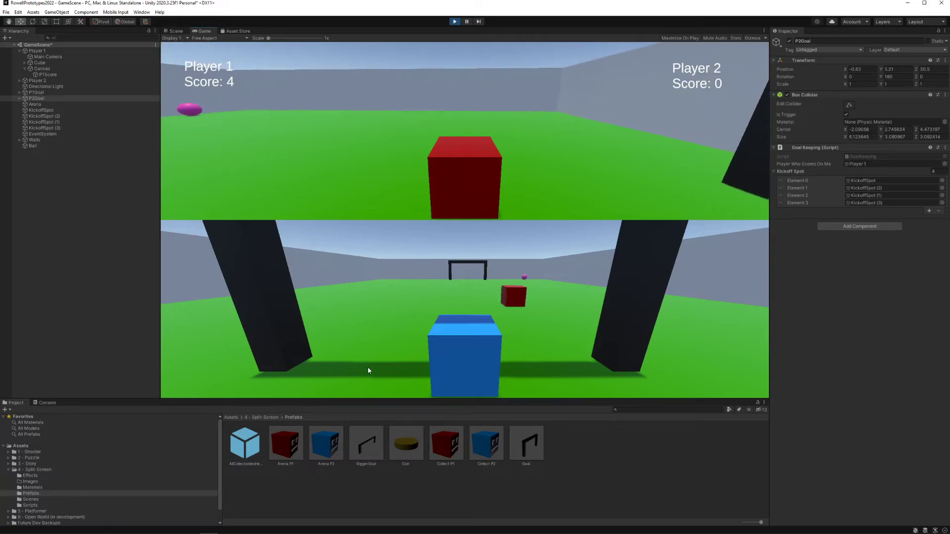
pyautogui.press('w')
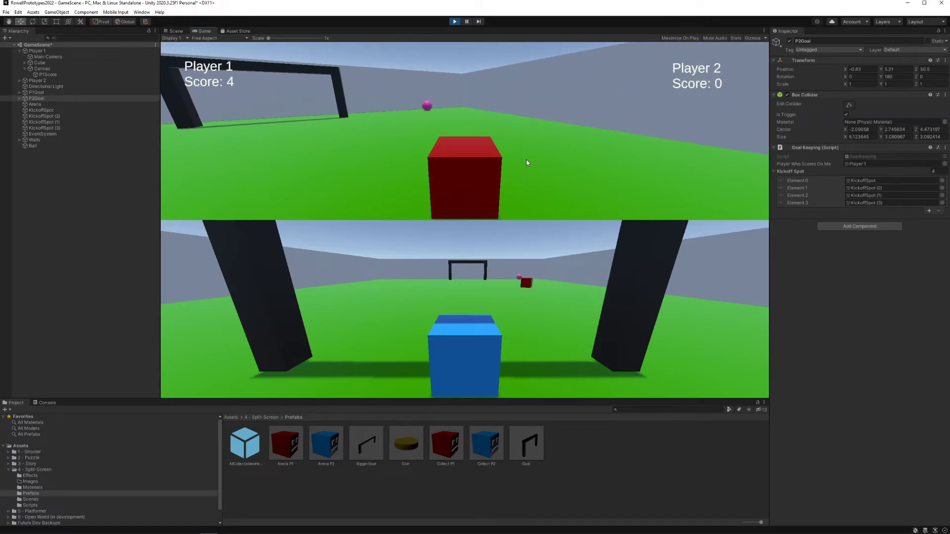
pyautogui.press('a')
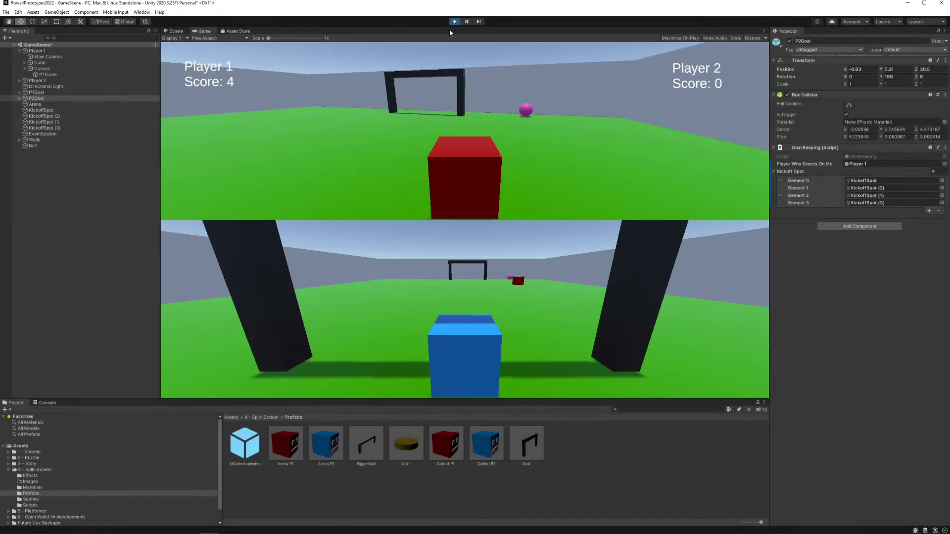
pyautogui.hotkey('ctrl', 'p')
# Step: Turn the Ball object into a prefab stored in the 4 - Split-Screen Prefabs folder
pyautogui.moveTo(503, 271); pyautogui.dragTo(533, 256, button='right')
pyautogui.click(450, 197)
pyautogui.click(472, 360)
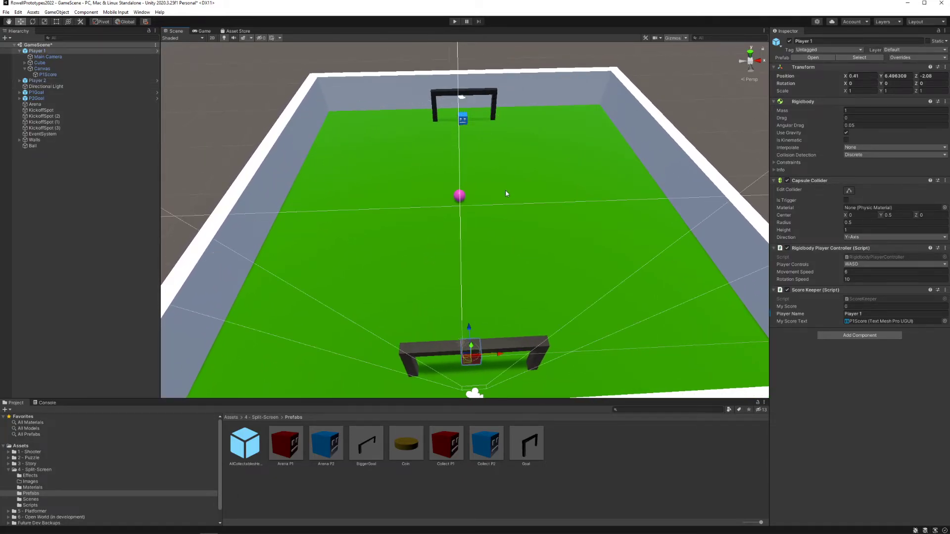
pyautogui.moveTo(479, 215); pyautogui.dragTo(480, 219, button='right')
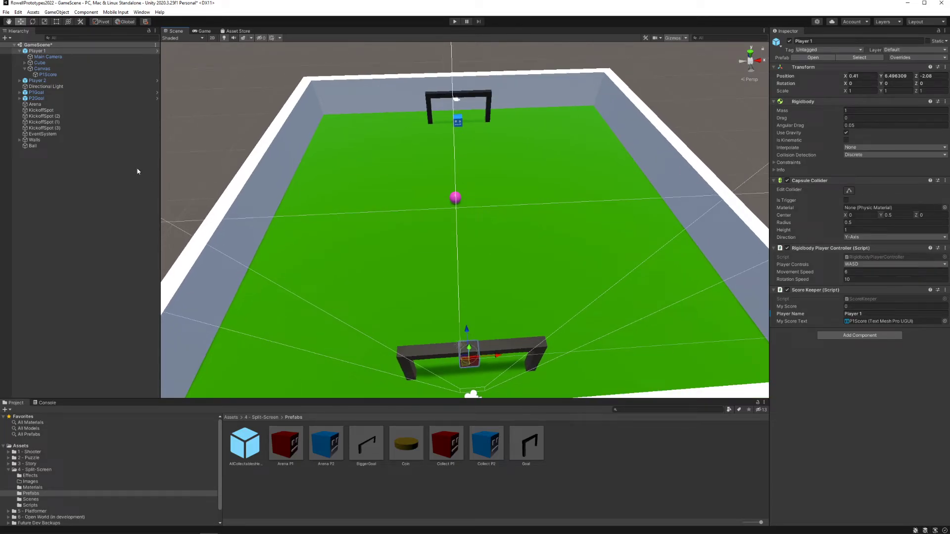
pyautogui.click(79, 146)
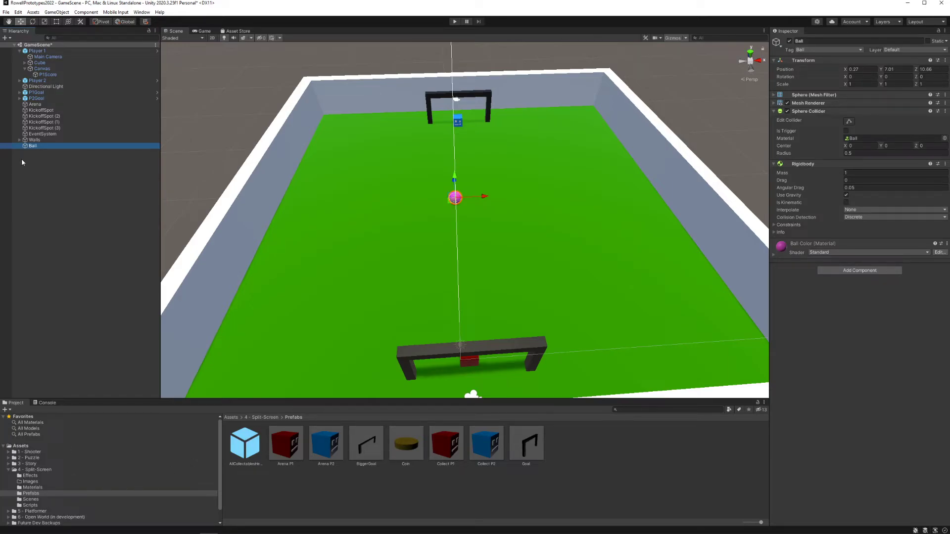
pyautogui.moveTo(623, 461); pyautogui.dragTo(600, 451)
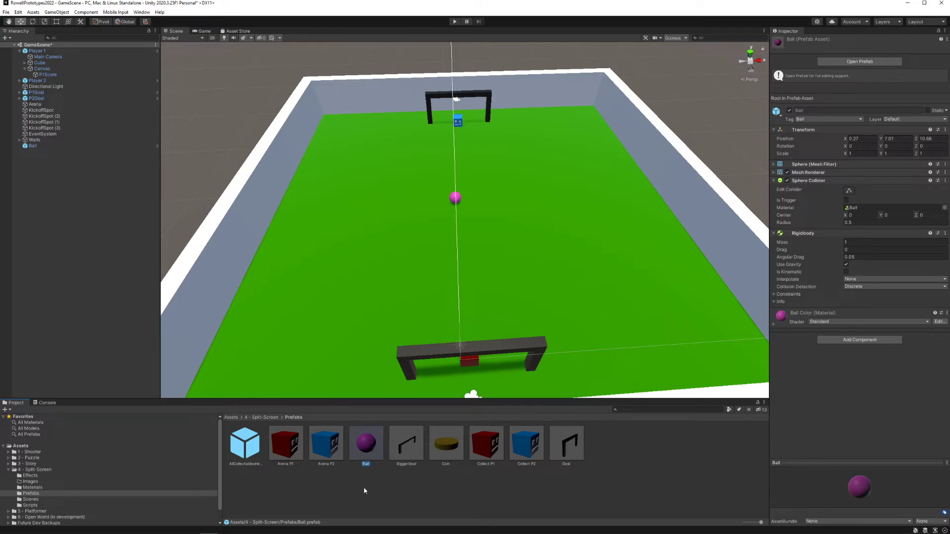
# Step: Place two more Ball prefabs at midfield, one on each side of the original ball, raised to about Y 7.11 and Y 7.14
pyautogui.moveTo(370, 448); pyautogui.dragTo(416, 205)
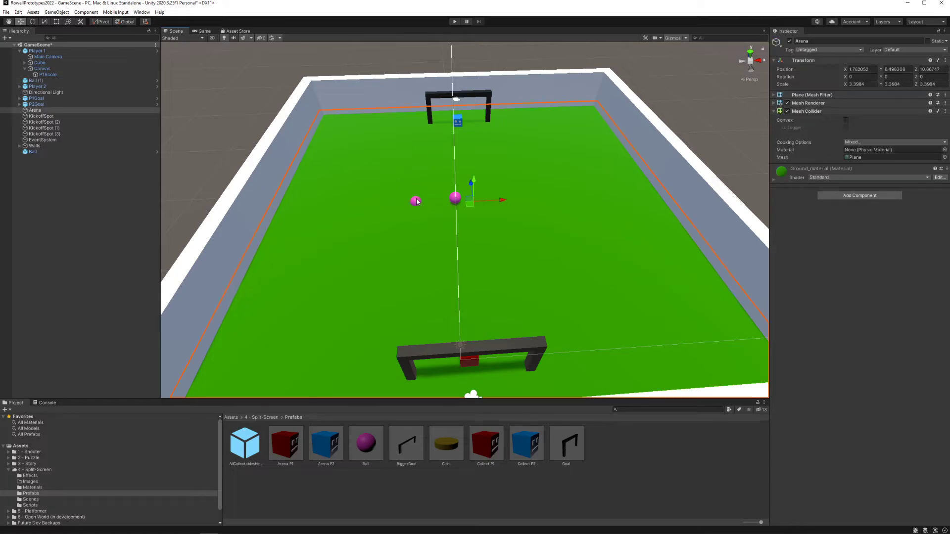
pyautogui.moveTo(412, 173); pyautogui.dragTo(411, 169)
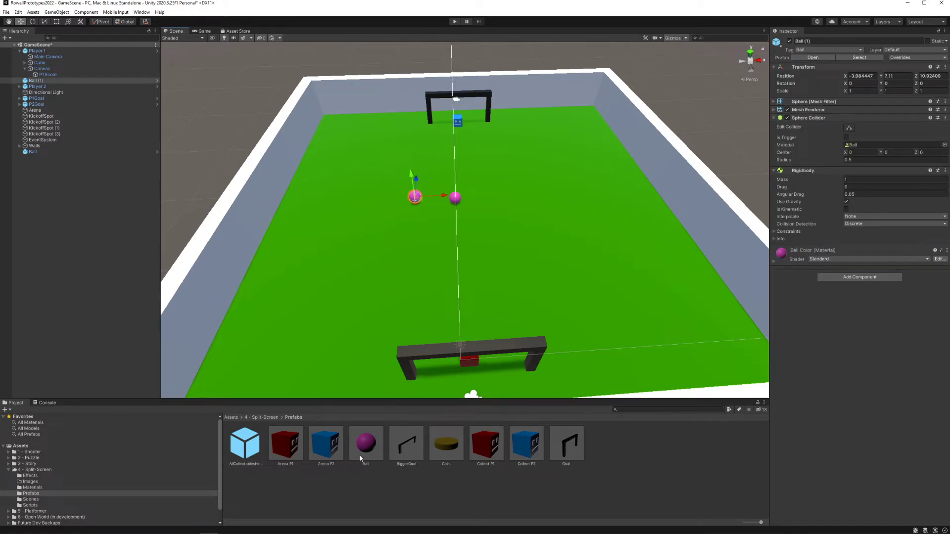
pyautogui.moveTo(488, 222); pyautogui.dragTo(494, 177)
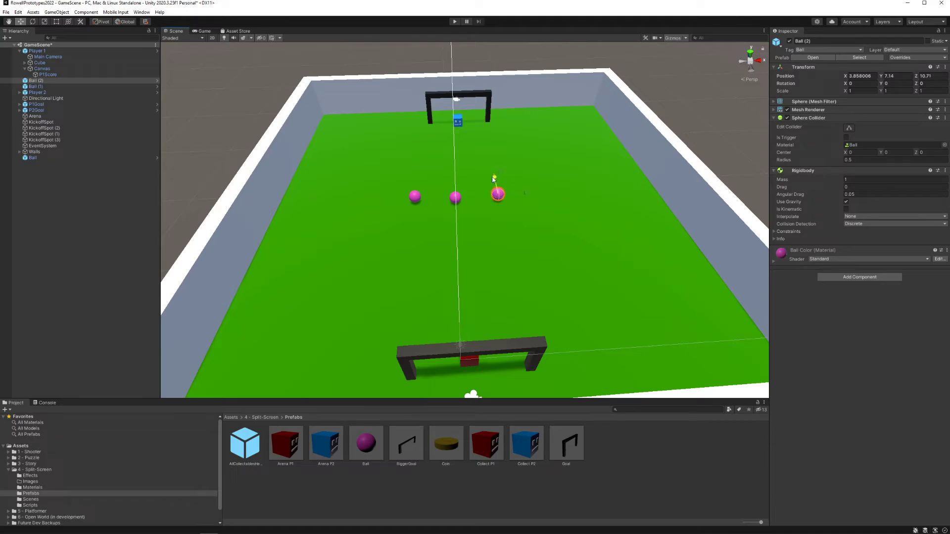
pyautogui.click(454, 200)
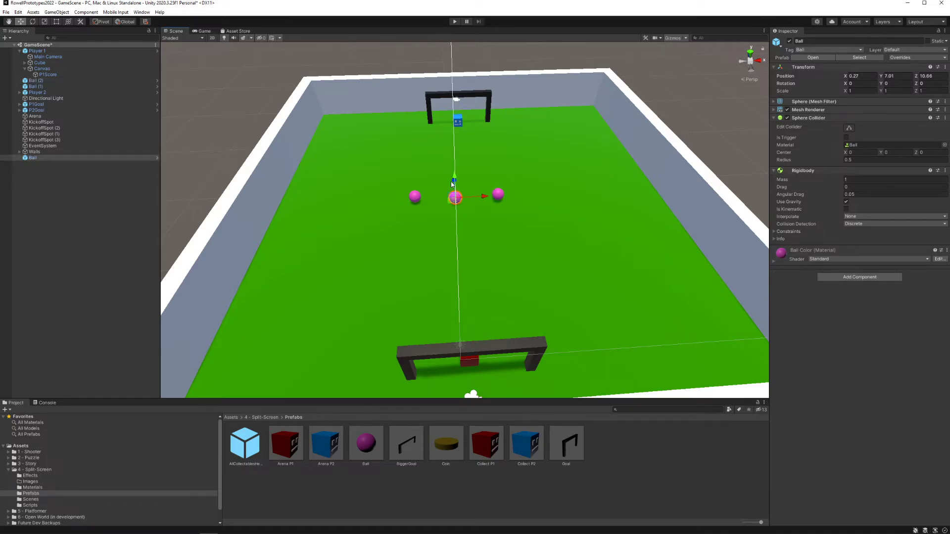
# Step: Start a play test with three balls and knock one outer ball towards Player 2's goal with Player 1
pyautogui.click(455, 21)
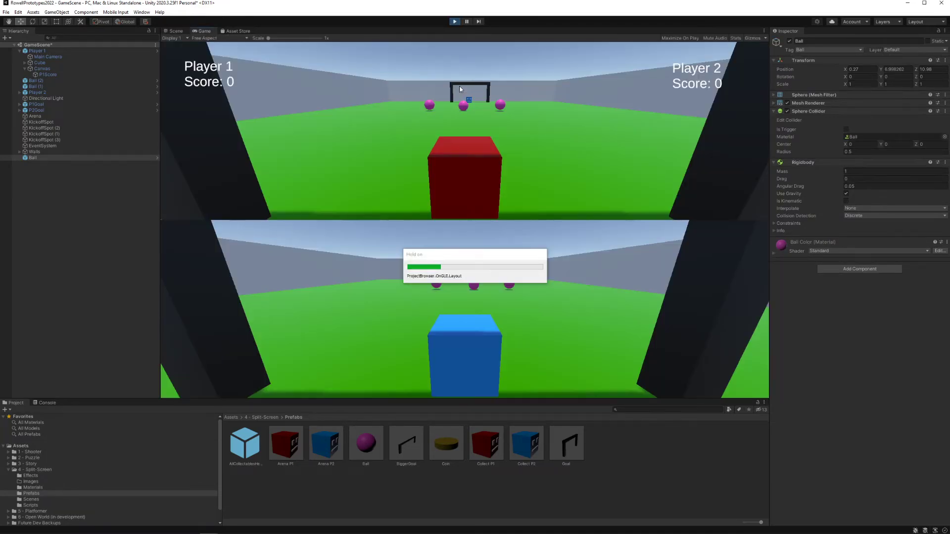
pyautogui.press('w')
pyautogui.press('a')
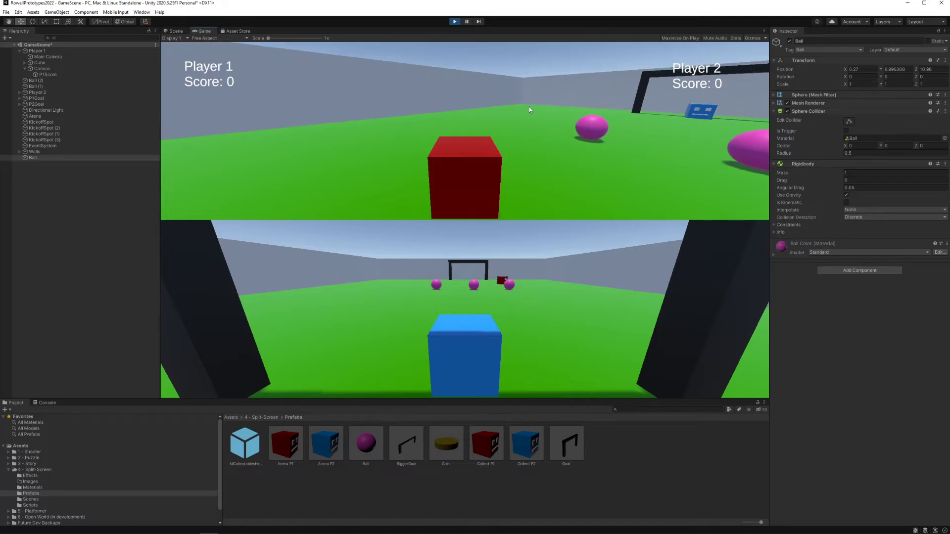
pyautogui.press('d')
pyautogui.press('s')
pyautogui.press('d')
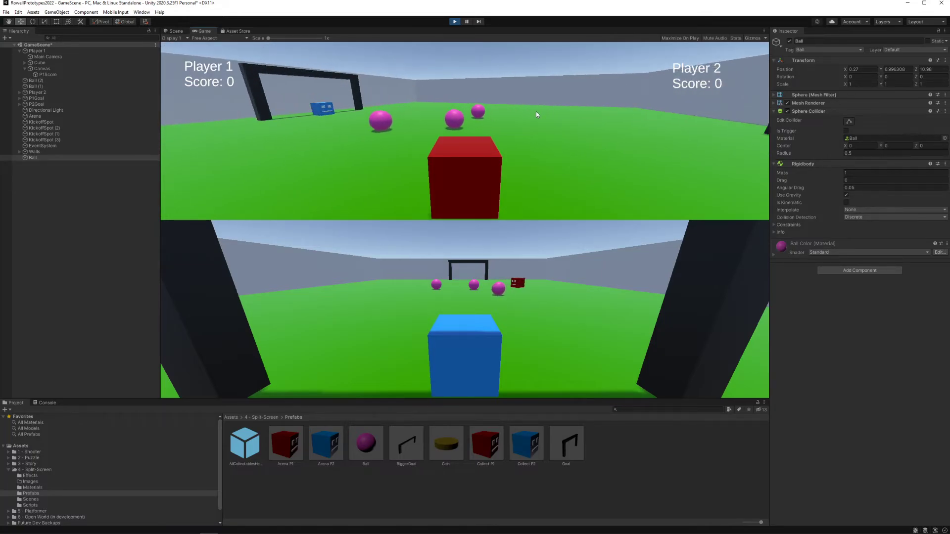
# Step: Hit the middle ball towards Player 2's goal and line Player 1 up with the remaining midfield ball
pyautogui.press('w')
pyautogui.press('a')
pyautogui.press('w')
pyautogui.press('a')
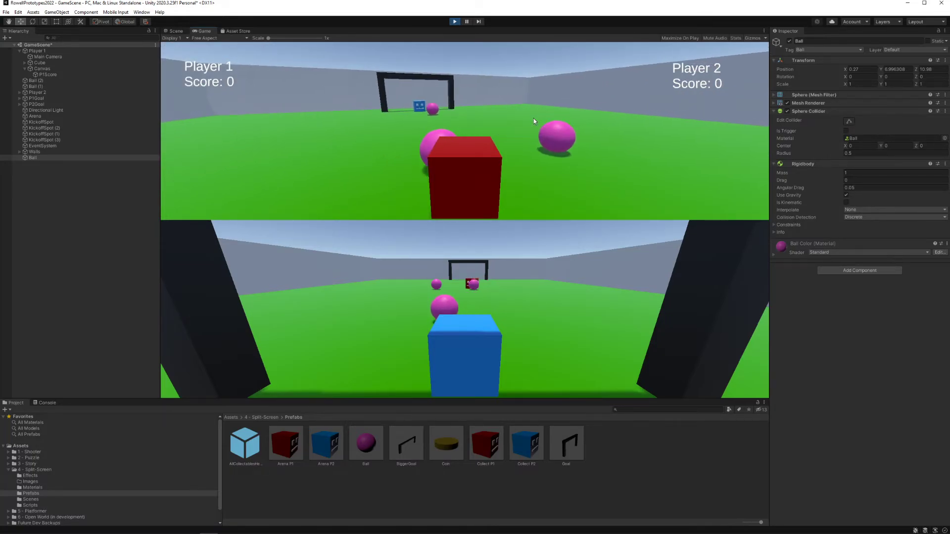
pyautogui.press('d')
pyautogui.press('w')
pyautogui.press('a')
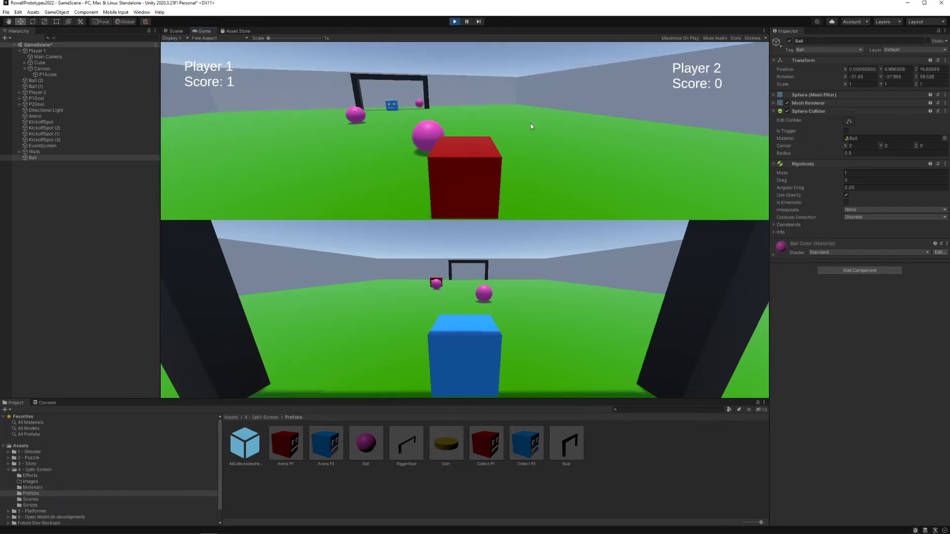
# Step: Send the last midfield ball towards Player 2's goal with Player 1 and turn to look for the respawned balls
pyautogui.press('w')
pyautogui.press('s')
pyautogui.press('a')
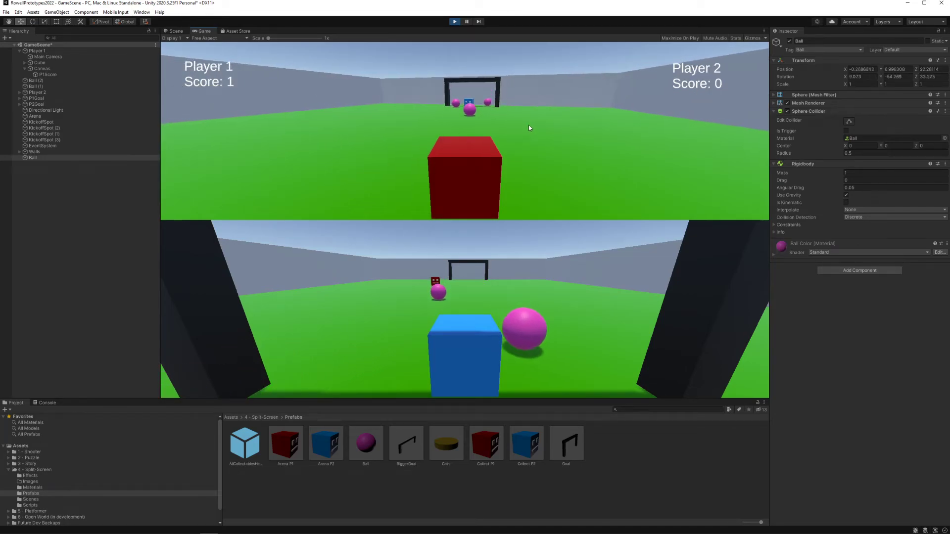
pyautogui.press('d')
pyautogui.press('w')
pyautogui.press('a')
pyautogui.press('s')
pyautogui.press('a')
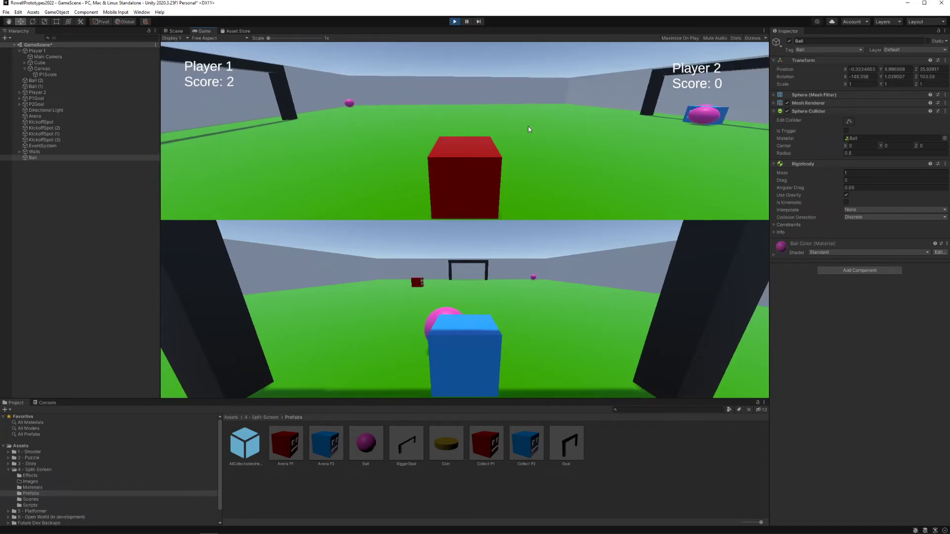
# Step: Push the ball lying in front of Player 2's goal in for a third point and back away
pyautogui.press('d')
pyautogui.press('w')
pyautogui.press('w')
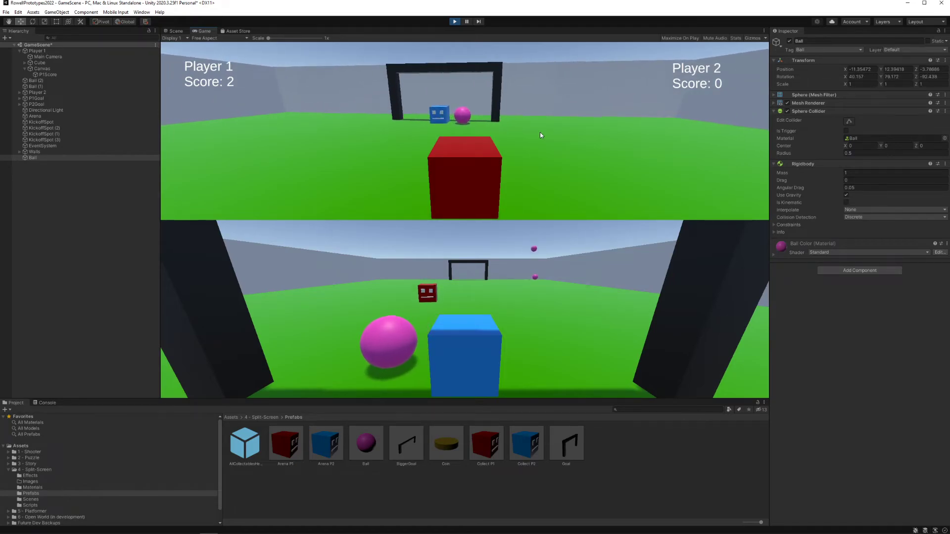
pyautogui.press('s')
pyautogui.press('a')
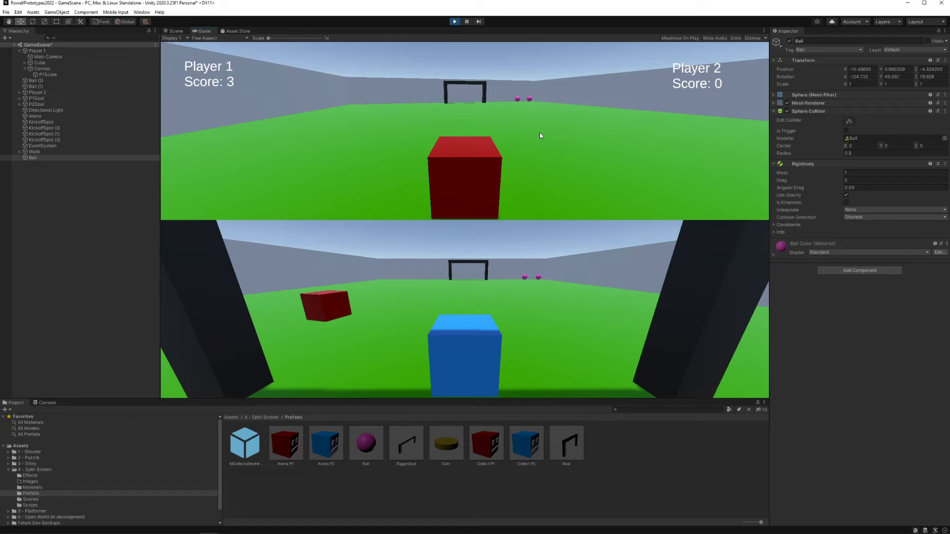
# Step: Drive Player 1 across the pitch to the three respawned balls gathered near the far corner
pyautogui.press('d')
pyautogui.press('w')
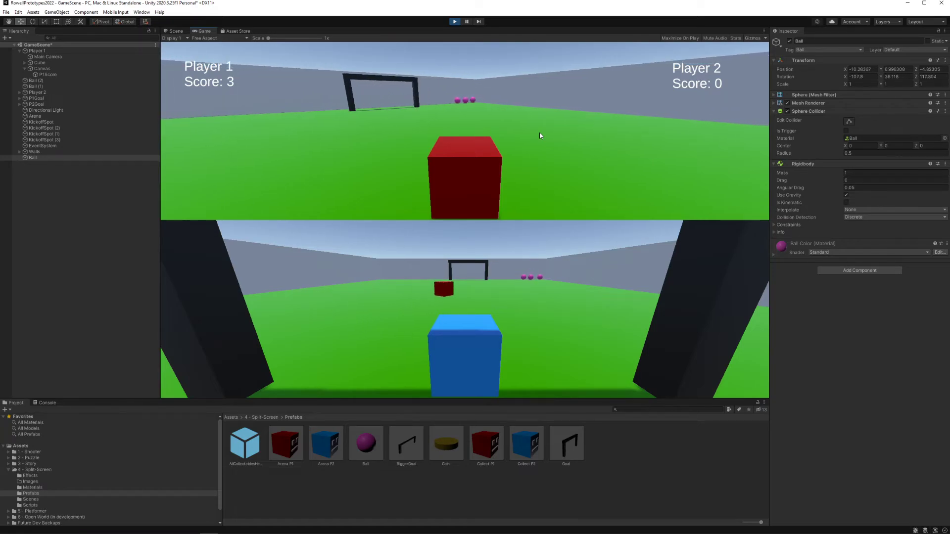
pyautogui.press('d')
pyautogui.press('w')
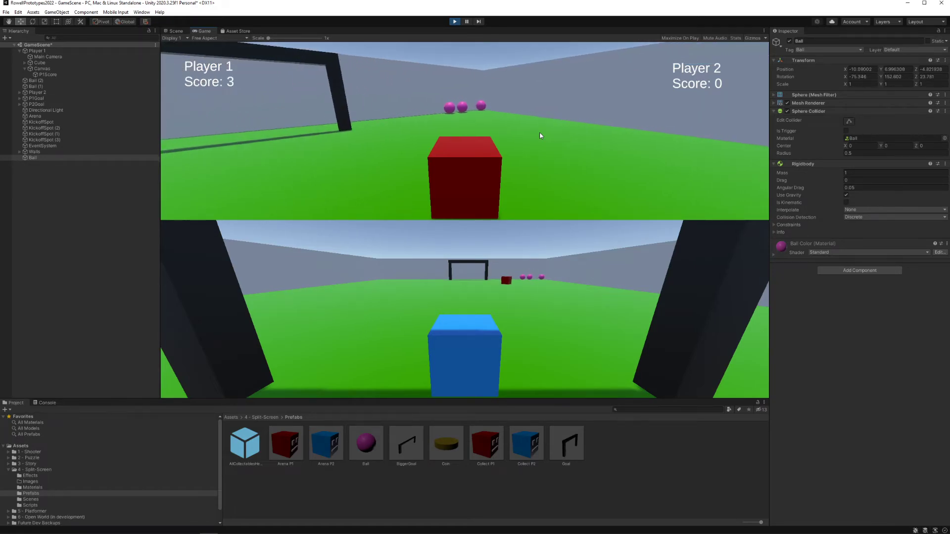
pyautogui.press('w')
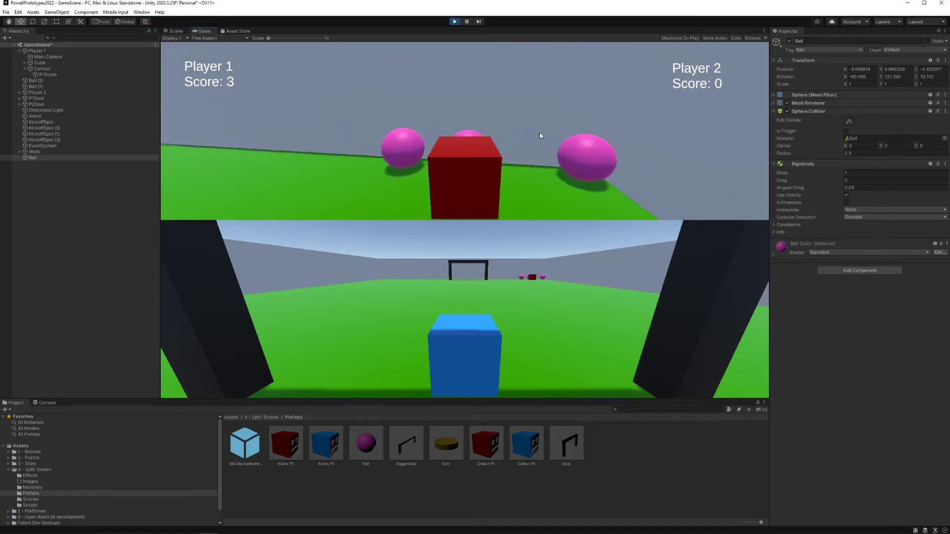
# Step: Manoeuvre Player 1 around the three balls in the corner and nudge them along the walls
pyautogui.press('a')
pyautogui.press('w')
pyautogui.press('d')
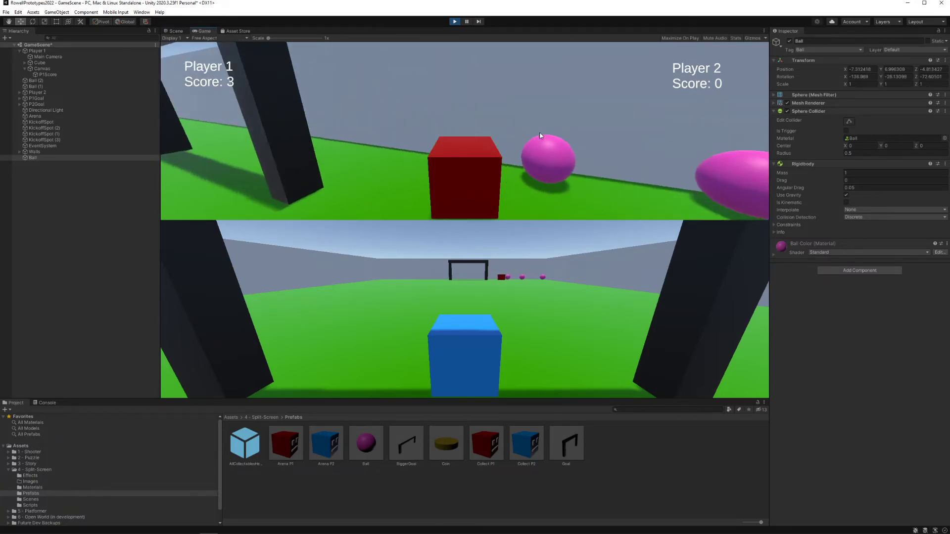
pyautogui.press('w')
pyautogui.press('d')
pyautogui.press('a')
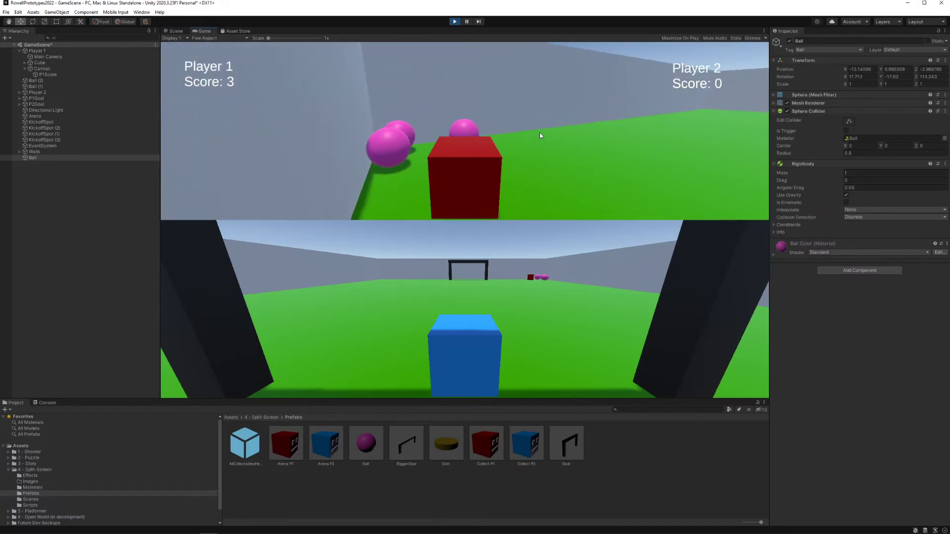
# Step: Push a ball up the side wall with Player 1 and stop the play test
pyautogui.press('d')
pyautogui.press('w')
pyautogui.press('a')
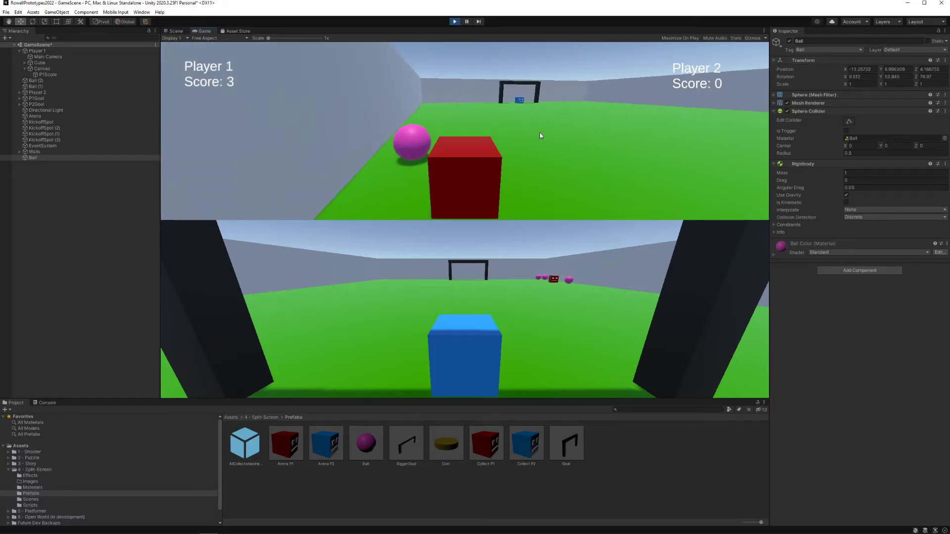
pyautogui.press('d')
pyautogui.click(454, 22)
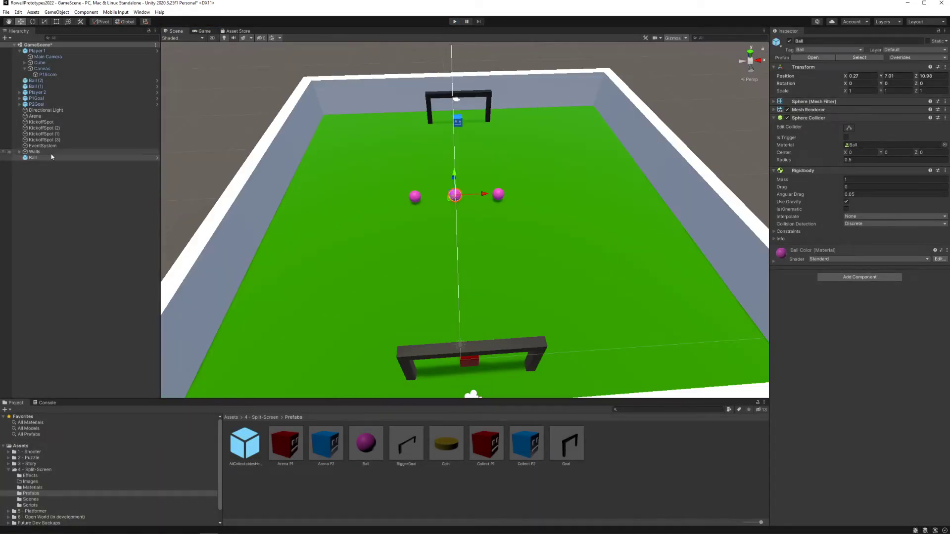
# Step: Delete the two extra balls, Ball (1) and Ball (2), from the scene
pyautogui.click(32, 81)
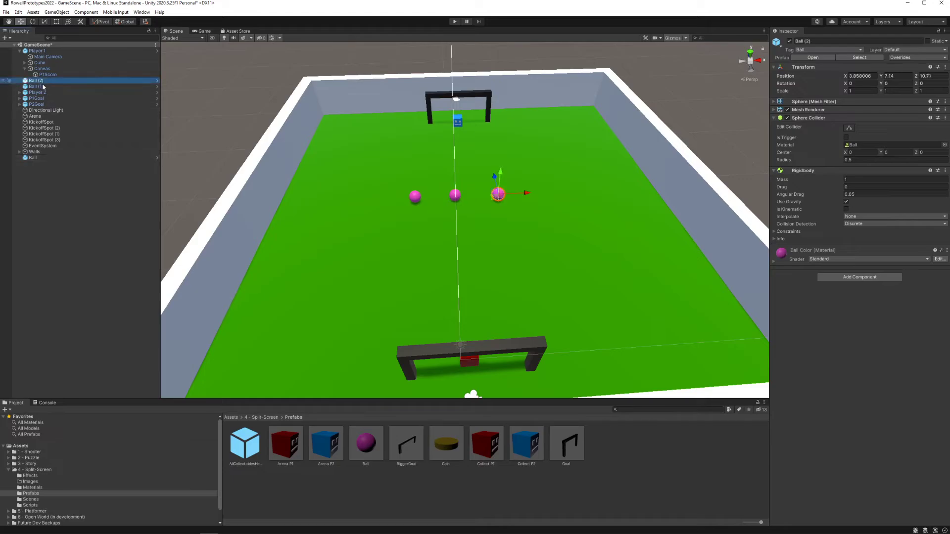
pyautogui.keyDown('shift'); pyautogui.click(32, 87); pyautogui.keyUp('shift')
pyautogui.press('Delete')
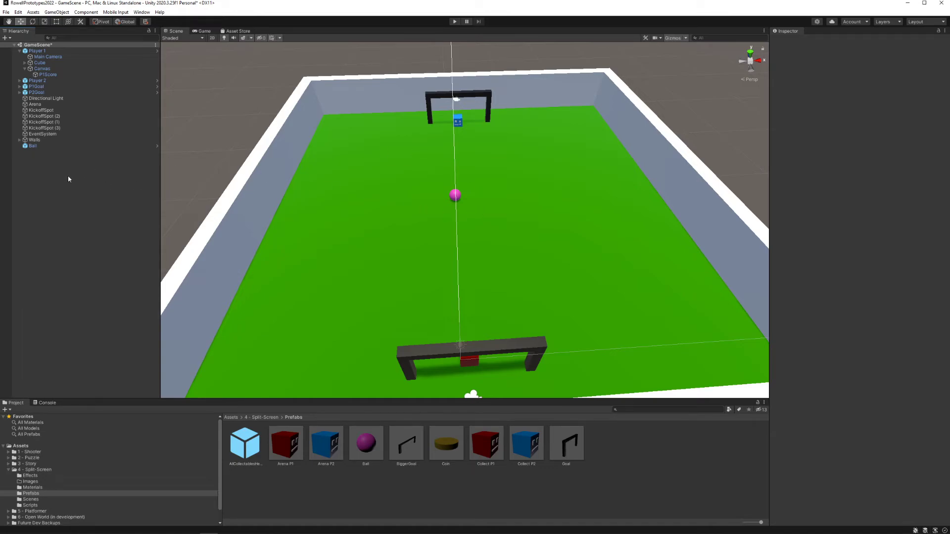
# Step: Add a 3D cube to the scene near the ball and lower it towards the pitch
pyautogui.click(53, 144)
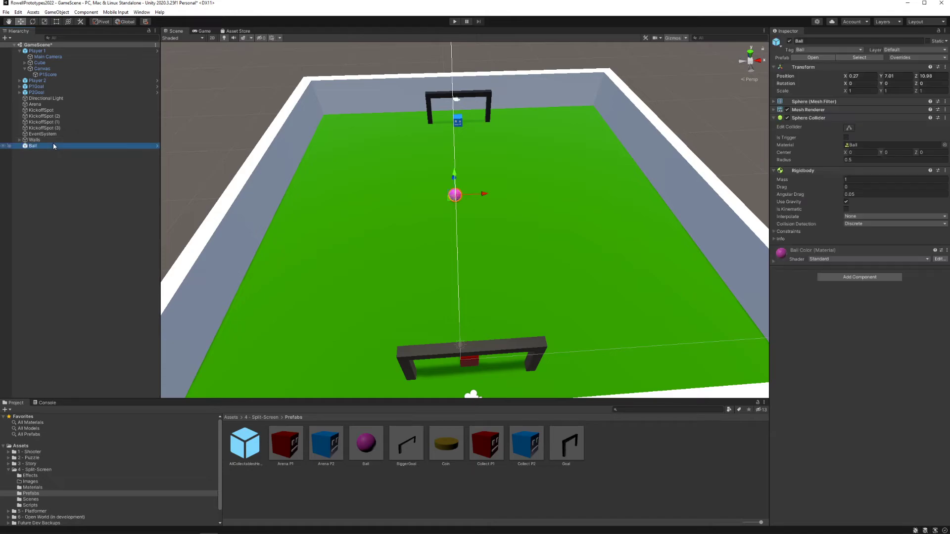
pyautogui.rightClick(40, 162)
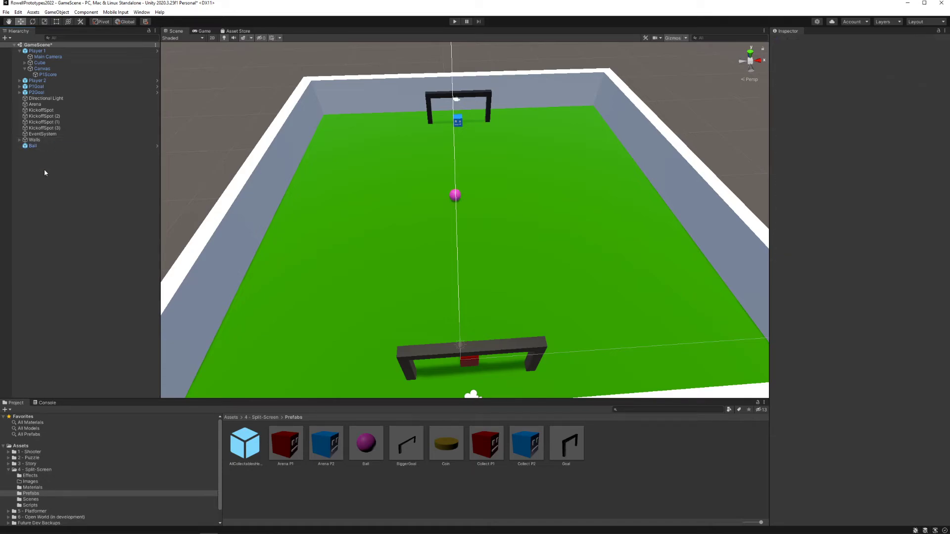
pyautogui.moveTo(77, 268)
pyautogui.click(143, 267)
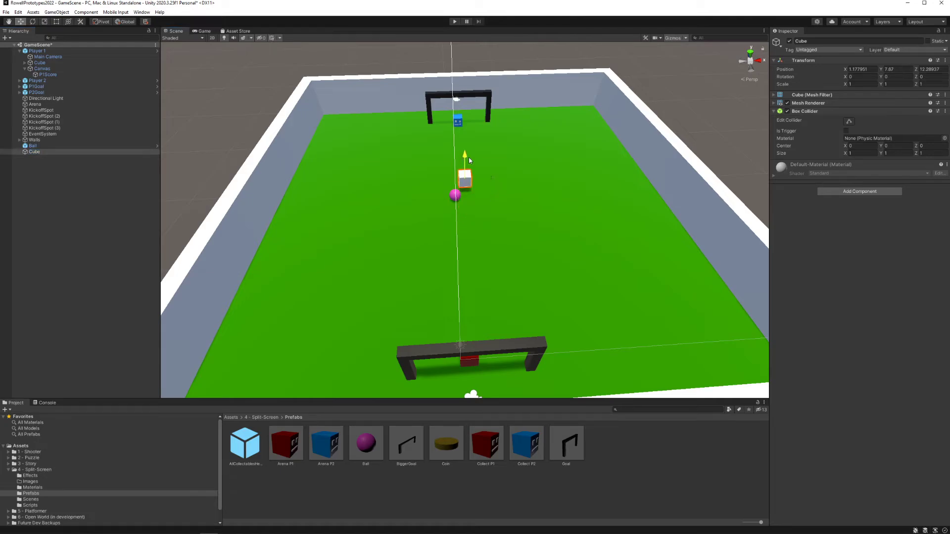
pyautogui.click(512, 177)
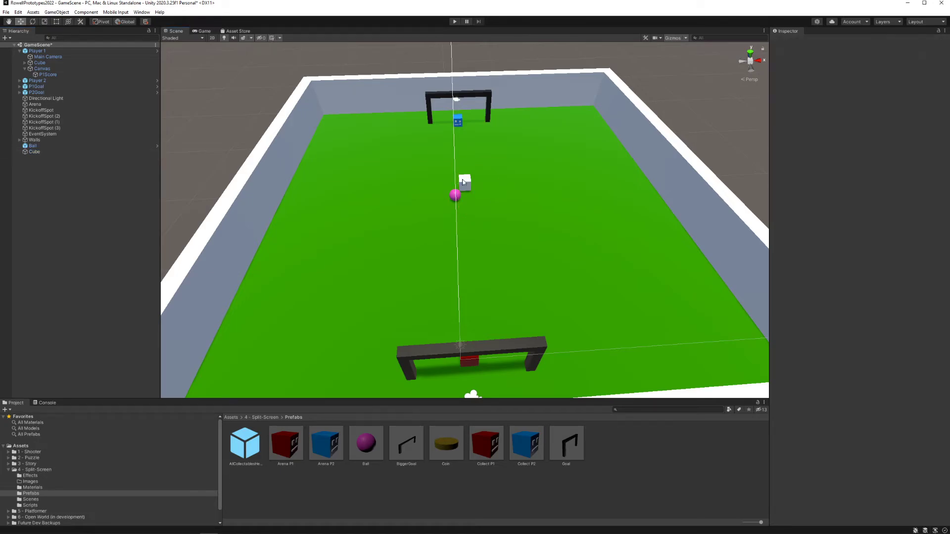
pyautogui.click(500, 188)
pyautogui.moveTo(475, 185)
pyautogui.mouseDown(button='right')
pyautogui.moveTo(469, 177)
pyautogui.moveTo(492, 179)
pyautogui.mouseUp(button='right')
pyautogui.press('w')
pyautogui.click(548, 156)
pyautogui.press('d')
pyautogui.moveTo(547, 158); pyautogui.dragTo(516, 138, button='right')
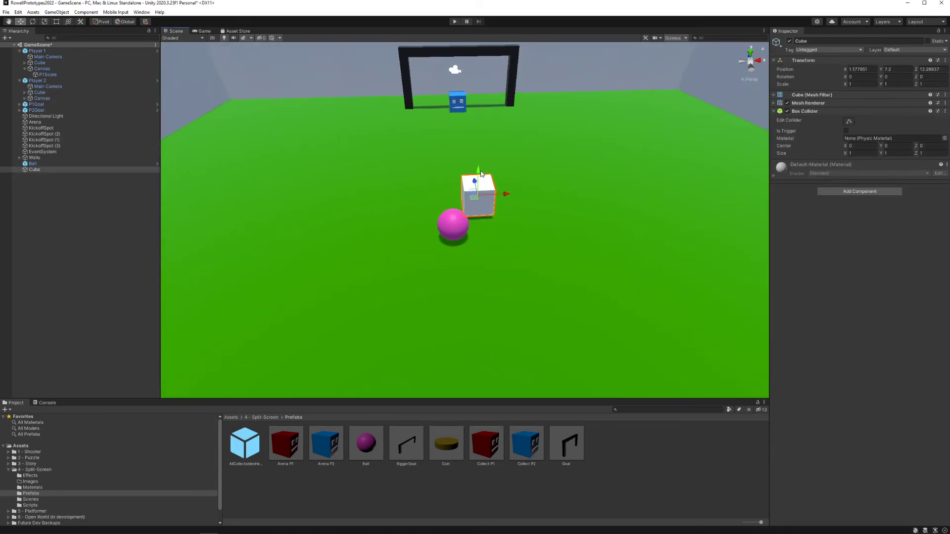
# Step: Move the cube beside the ball, to about X 2.57, Y 7.08, Z 10.98
pyautogui.click(514, 194)
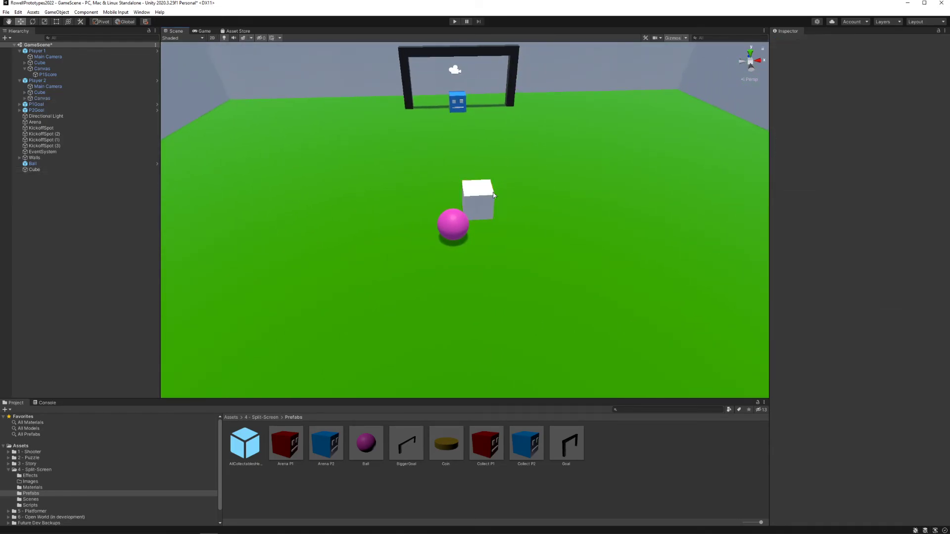
pyautogui.click(493, 192)
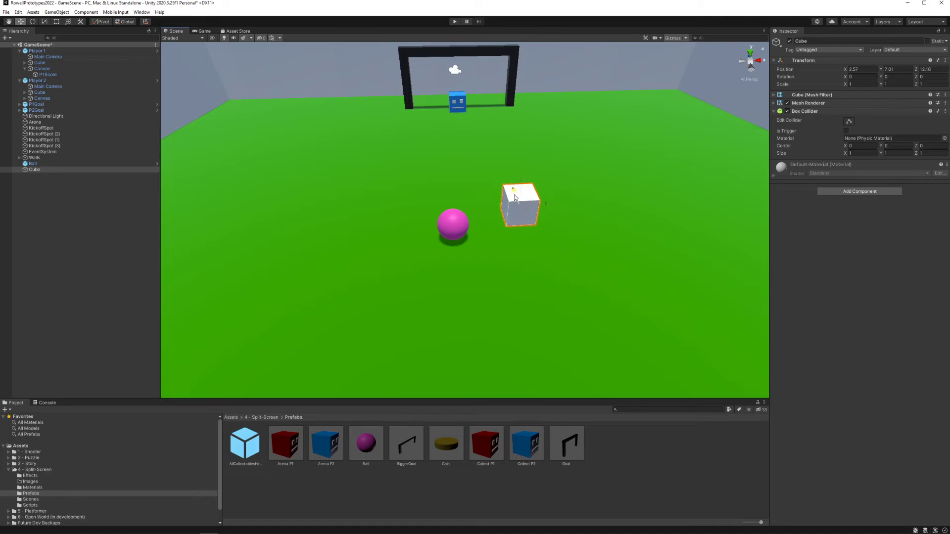
pyautogui.moveTo(514, 197)
pyautogui.mouseDown()
pyautogui.moveTo(536, 207)
pyautogui.moveTo(530, 196)
pyautogui.mouseUp()
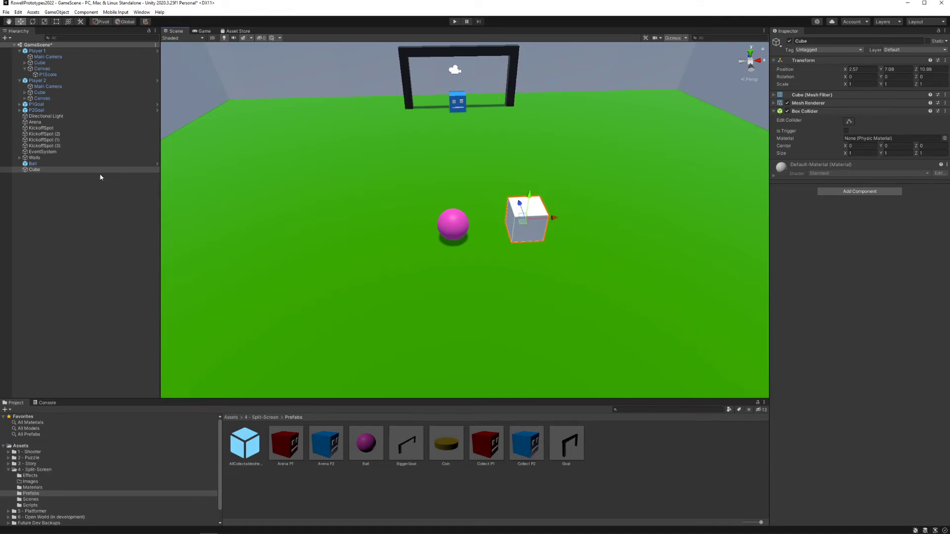
# Step: Select the Ball object in the scene
pyautogui.click(35, 164)
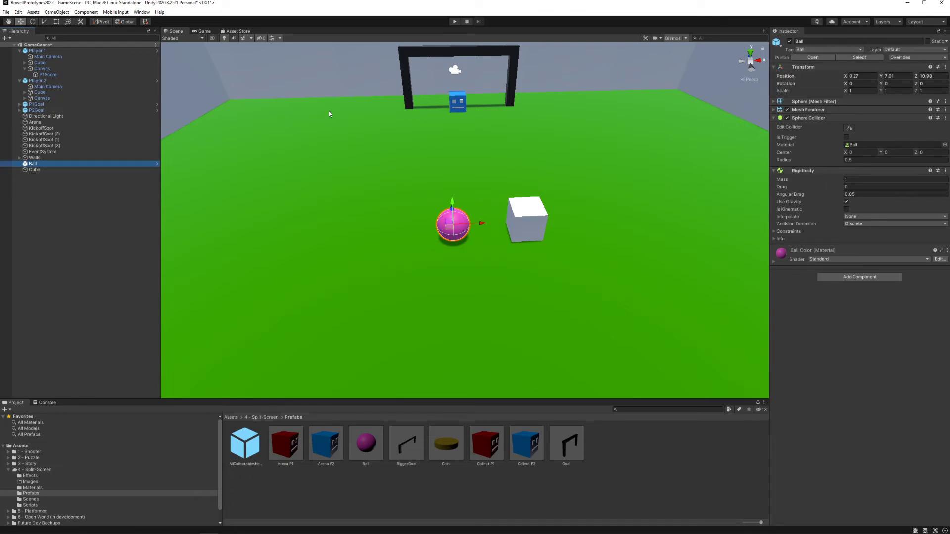
# Step: Assign the Ball tag to the cube
pyautogui.click(85, 171)
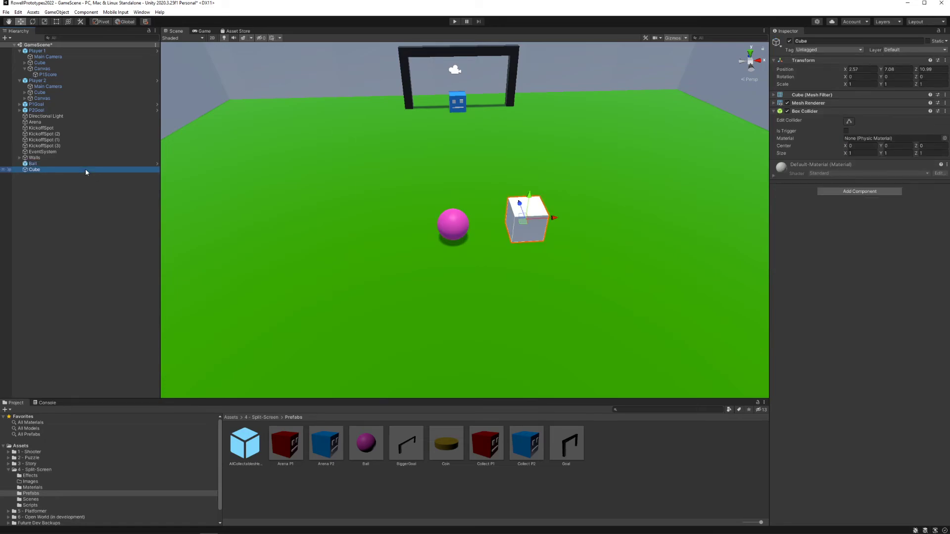
pyautogui.click(823, 50)
pyautogui.click(817, 165)
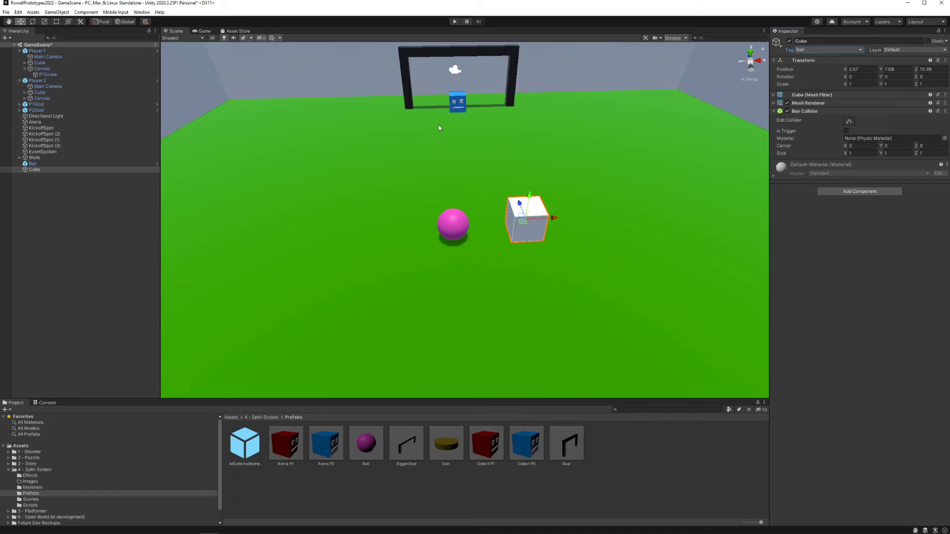
# Step: Compare the cube's components with the ball's and add a Rigidbody component to the cube
pyautogui.click(57, 164)
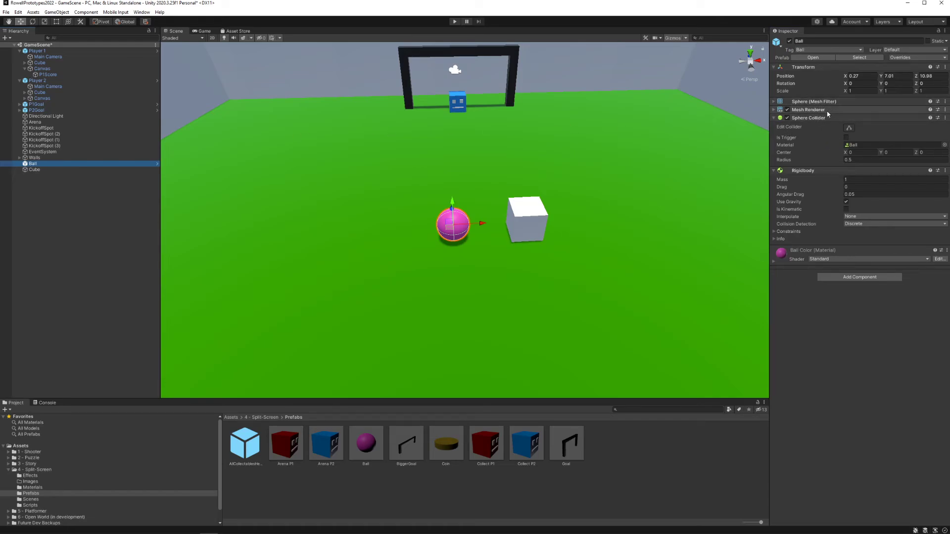
pyautogui.click(64, 169)
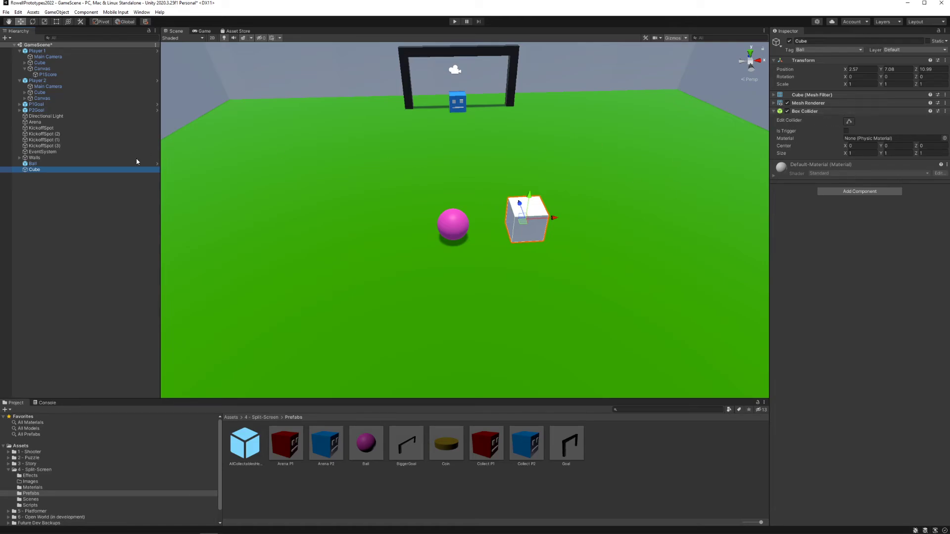
pyautogui.click(48, 164)
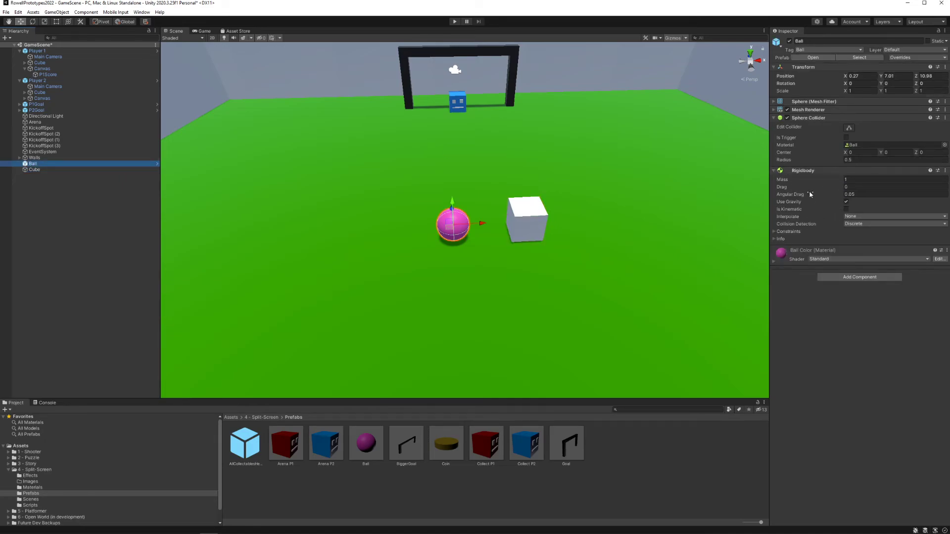
pyautogui.click(537, 212)
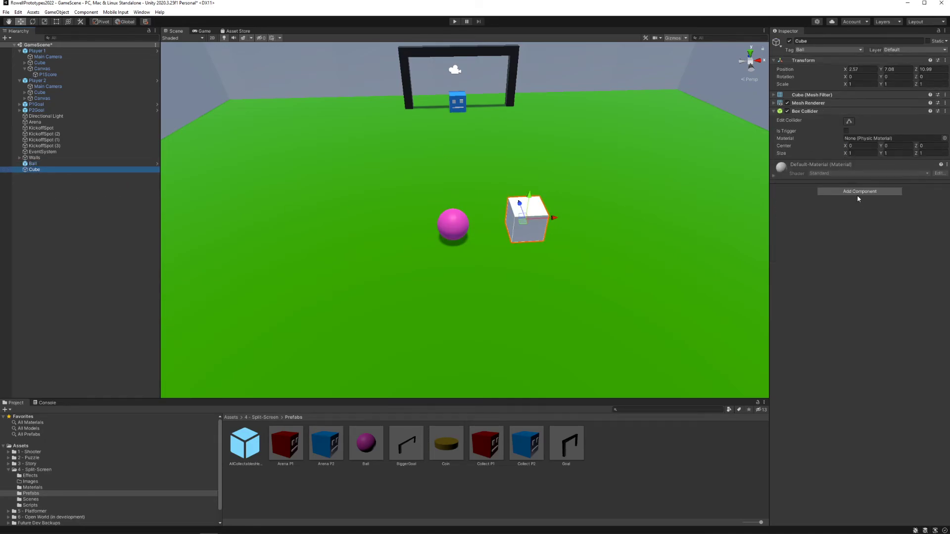
pyautogui.click(858, 195)
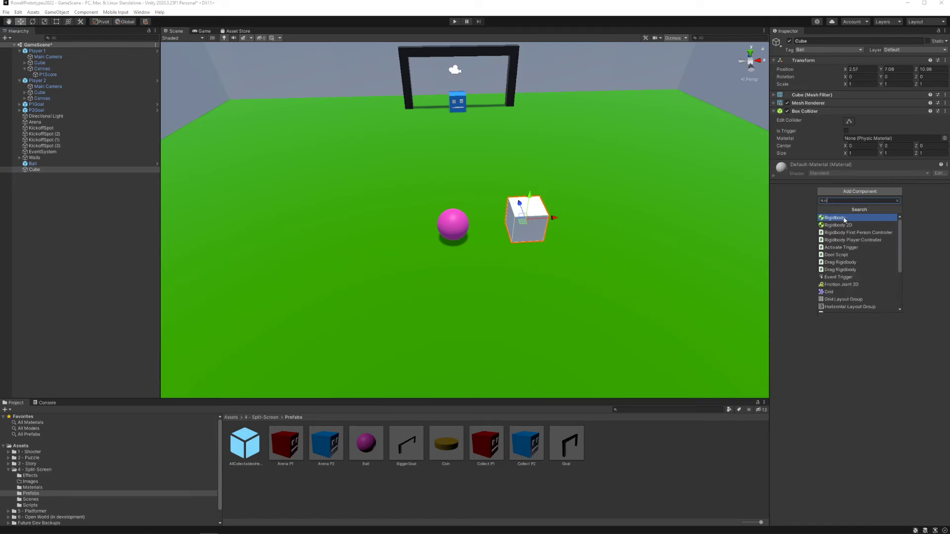
pyautogui.write('rigi')
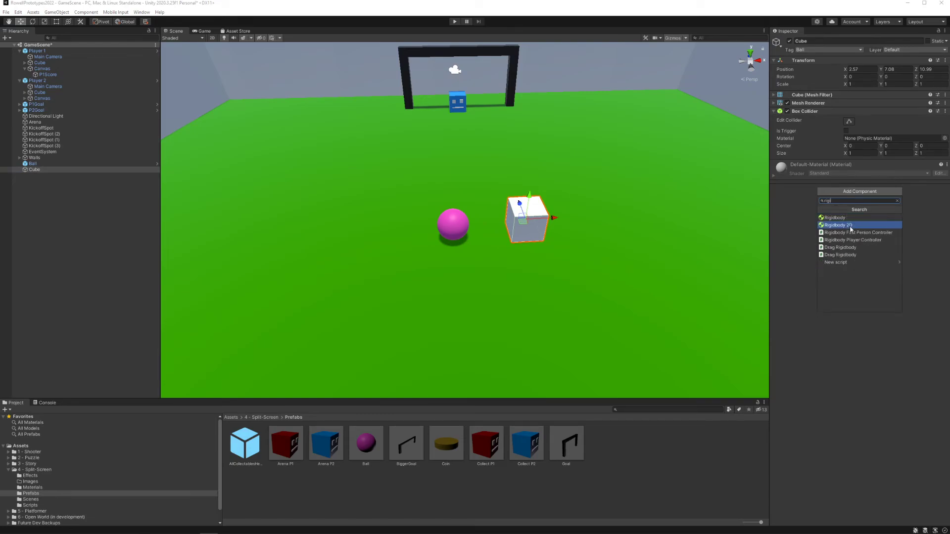
pyautogui.click(851, 218)
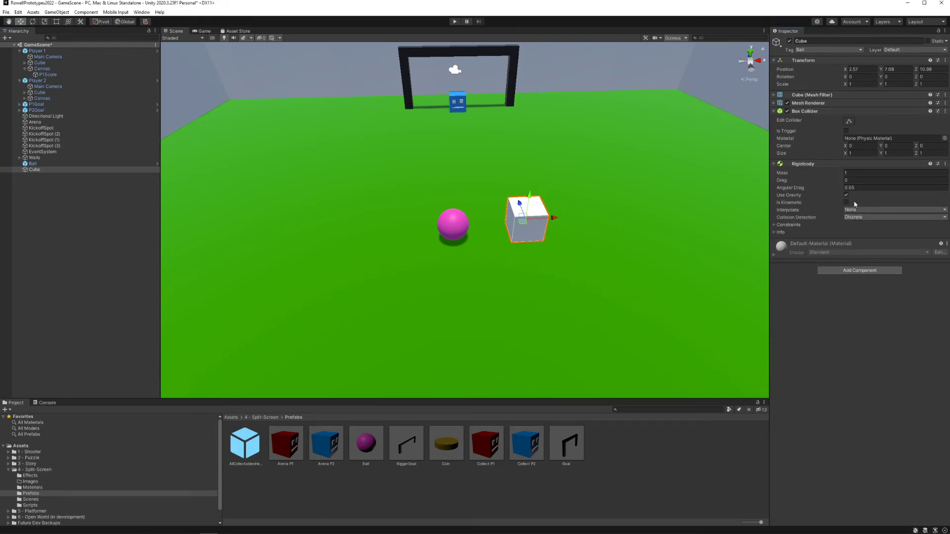
# Step: Start play mode and drive the red Player 1 to push the cube into the blue player's goal
pyautogui.moveTo(590, 272); pyautogui.dragTo(547, 265, button='right')
pyautogui.press('w')
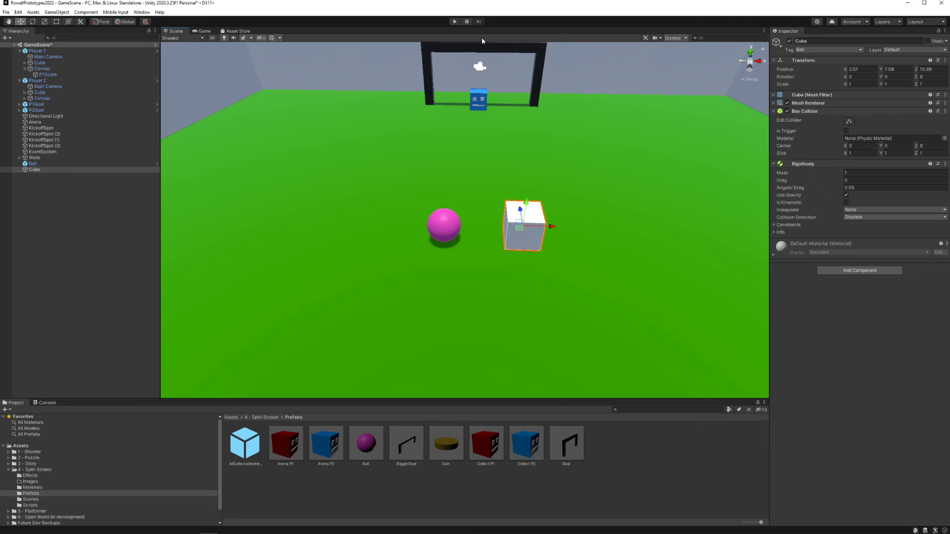
pyautogui.click(459, 22)
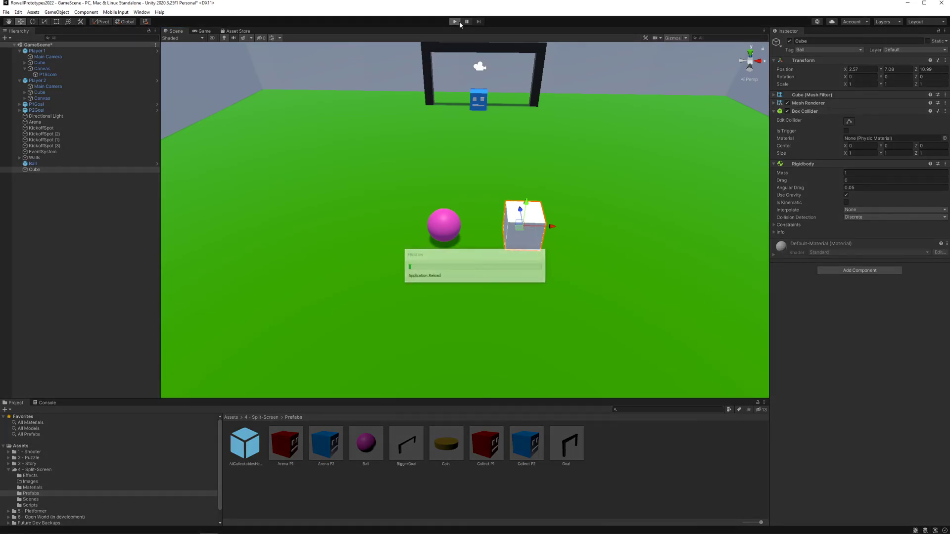
pyautogui.press('d')
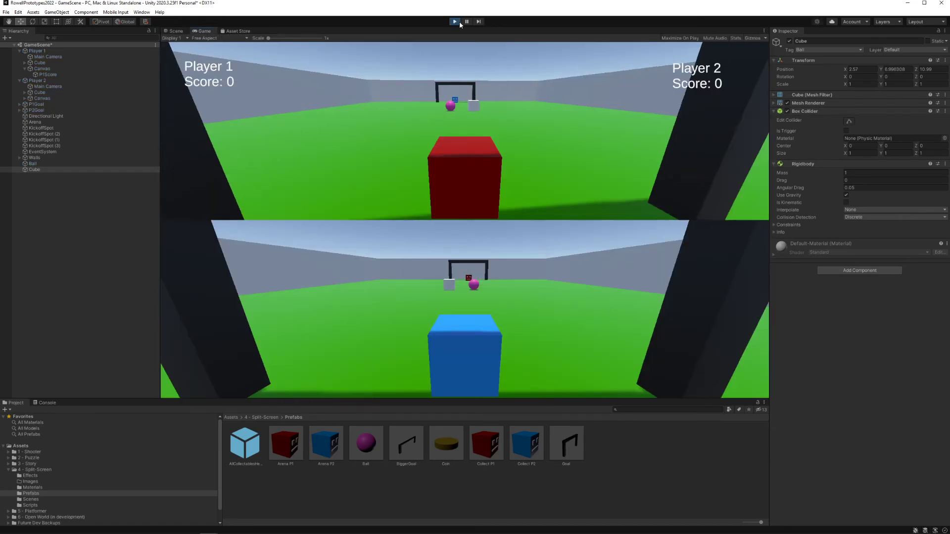
pyautogui.press('w')
pyautogui.press('w')
pyautogui.press('a')
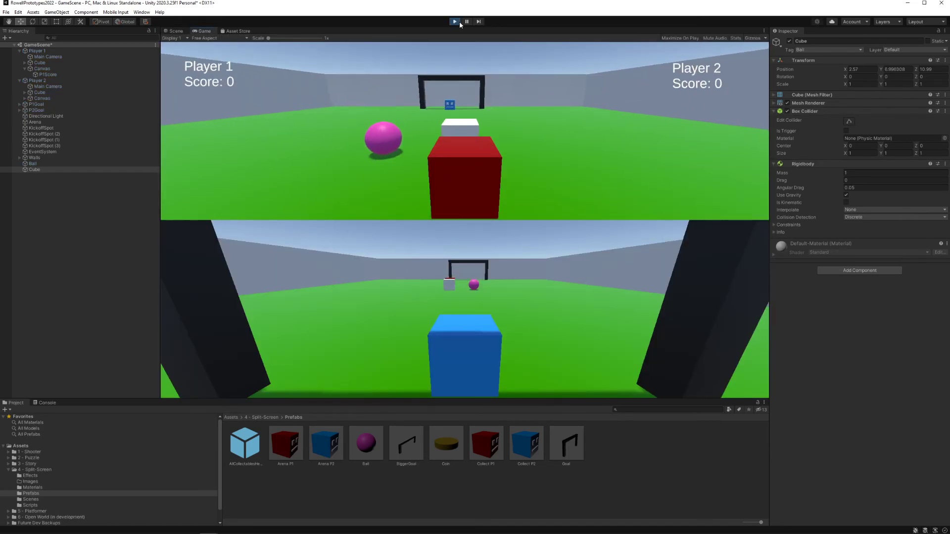
pyautogui.press('d')
pyautogui.press('w')
pyautogui.press('a')
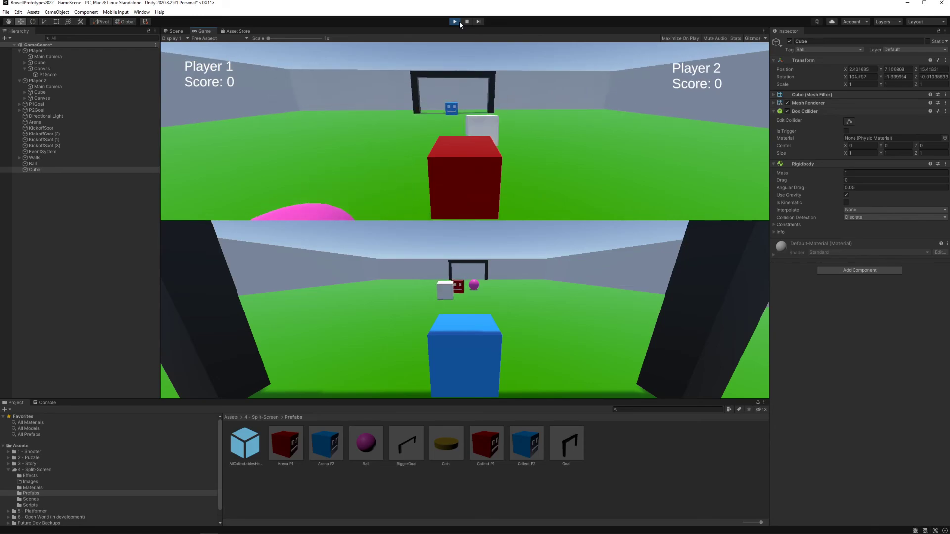
pyautogui.press('d')
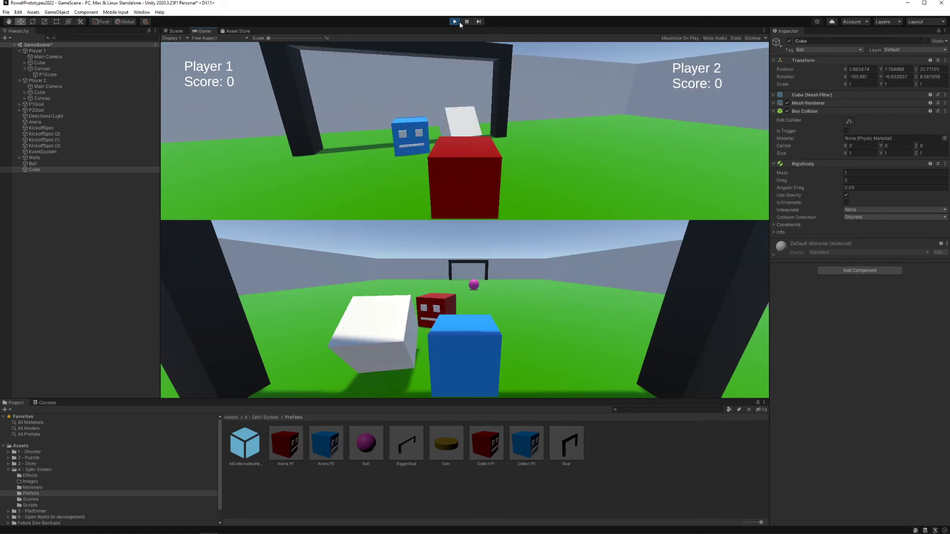
pyautogui.press('w')
pyautogui.press('a')
pyautogui.press('s')
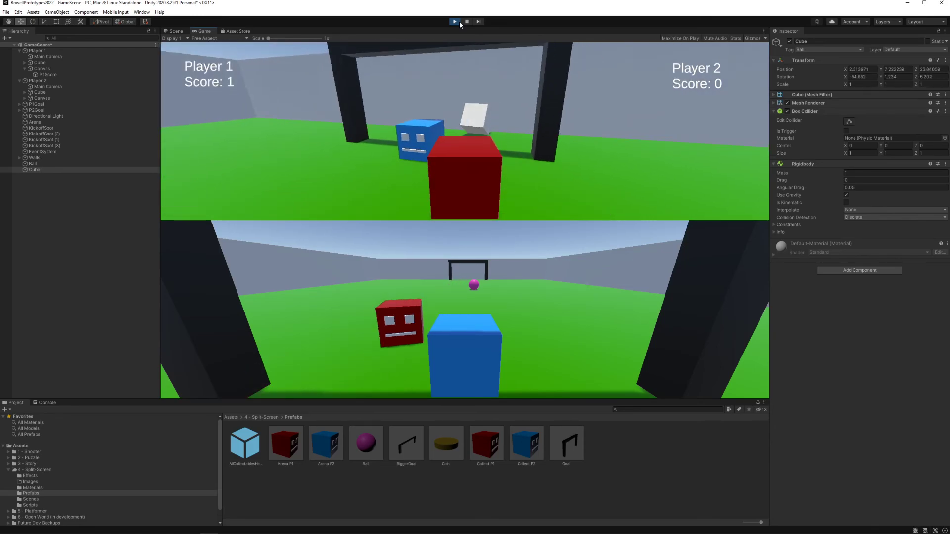
# Step: Drive Player 1 across the pitch to the respawned cube and push it into the red player's own goal
pyautogui.press('a')
pyautogui.press('a')
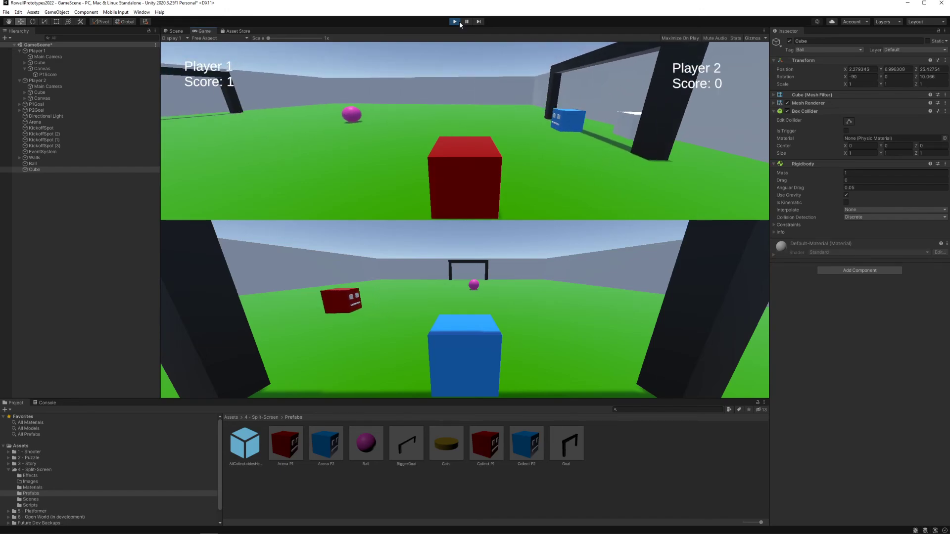
pyautogui.press('a')
pyautogui.press('w')
pyautogui.press('a')
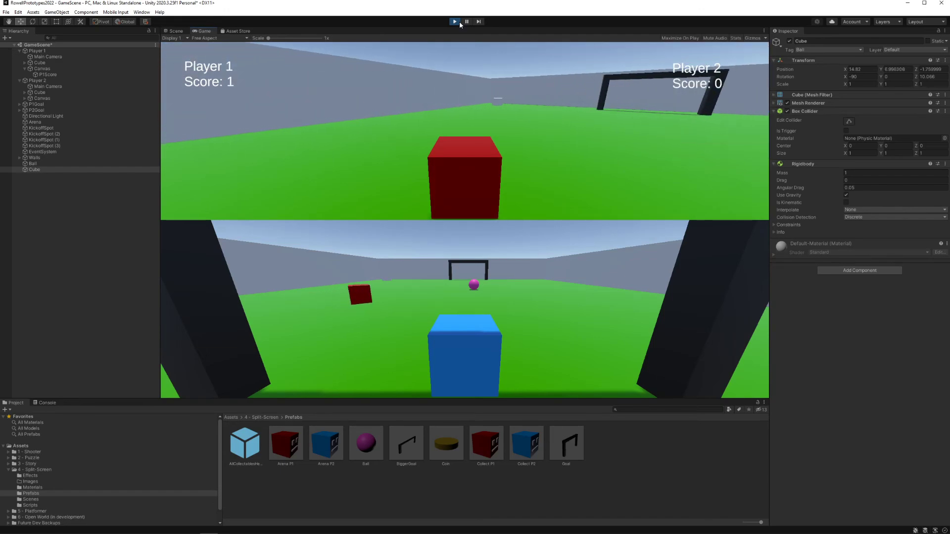
pyautogui.press('a')
pyautogui.press('w')
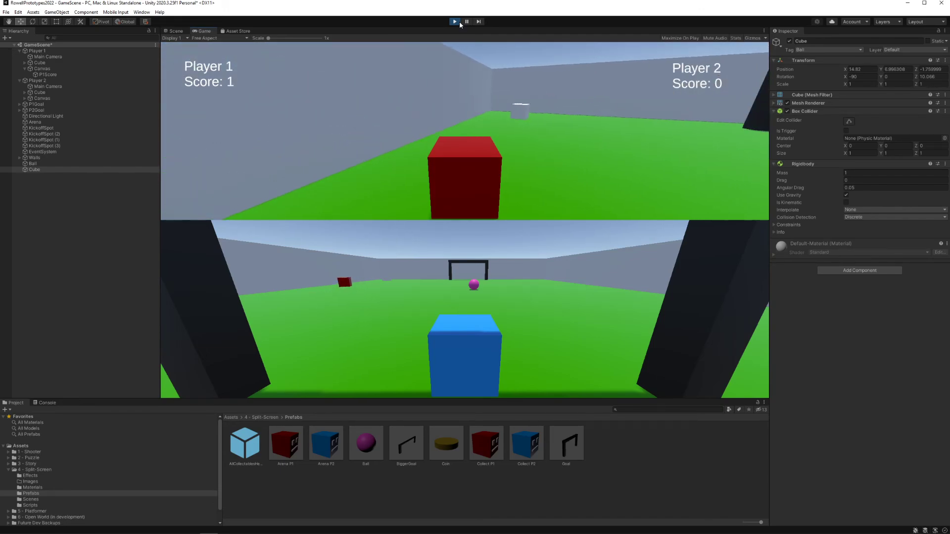
pyautogui.press('d')
pyautogui.press('w')
pyautogui.press('d')
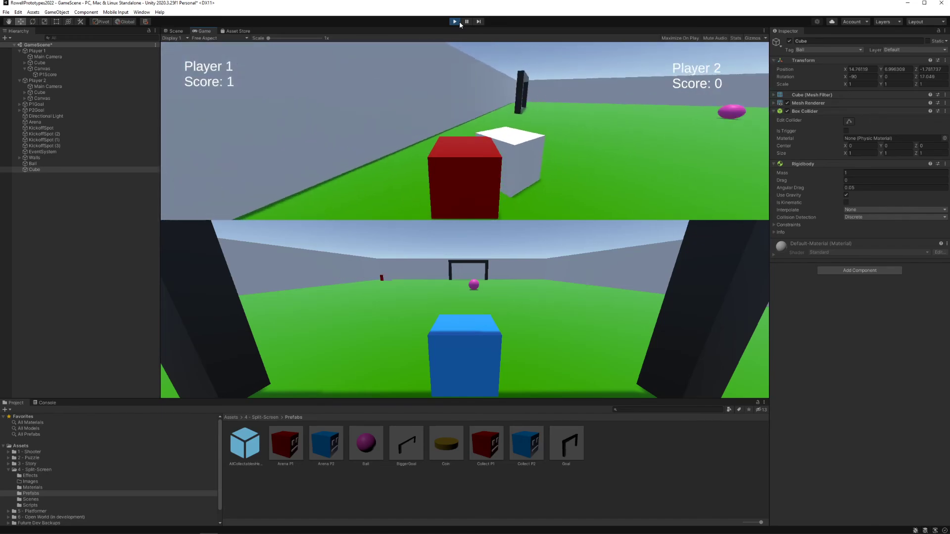
pyautogui.press('w')
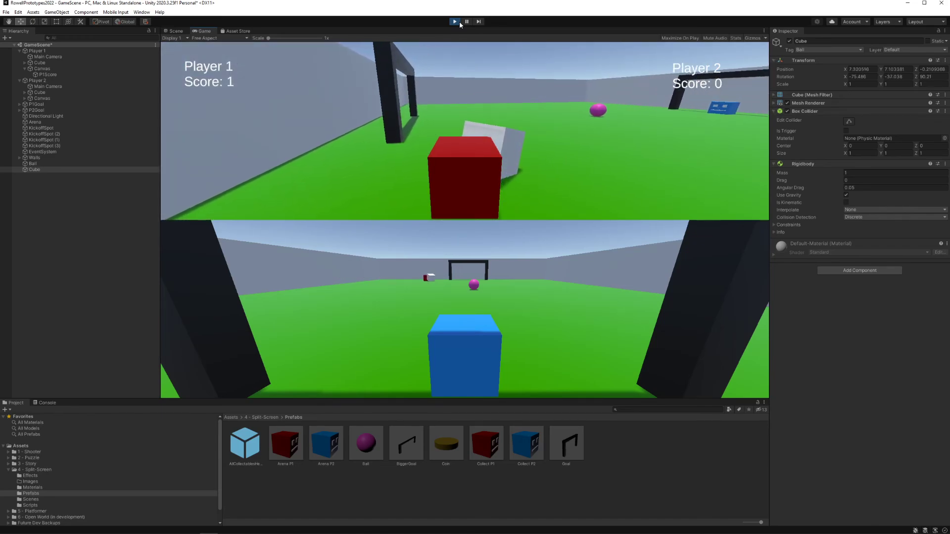
pyautogui.press('a')
pyautogui.press('a')
pyautogui.press('w')
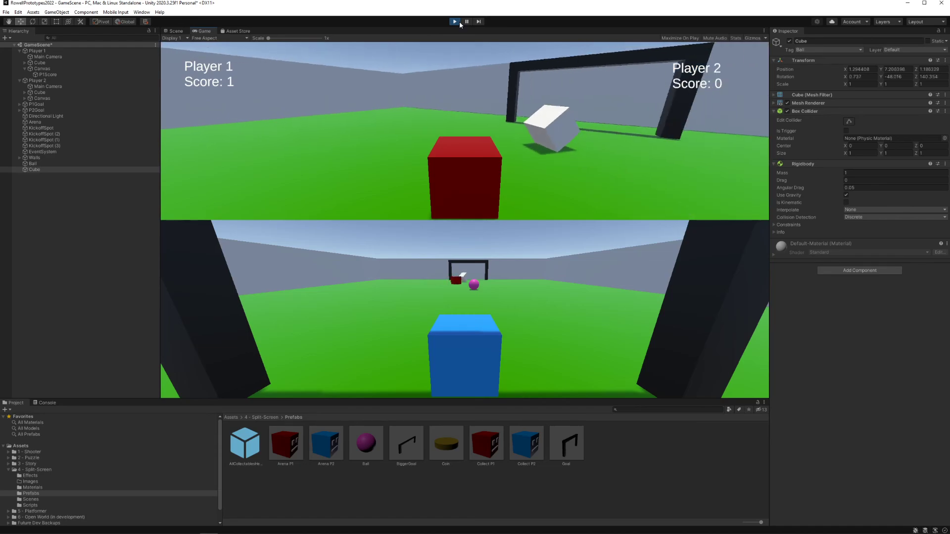
pyautogui.press('w')
pyautogui.press('d')
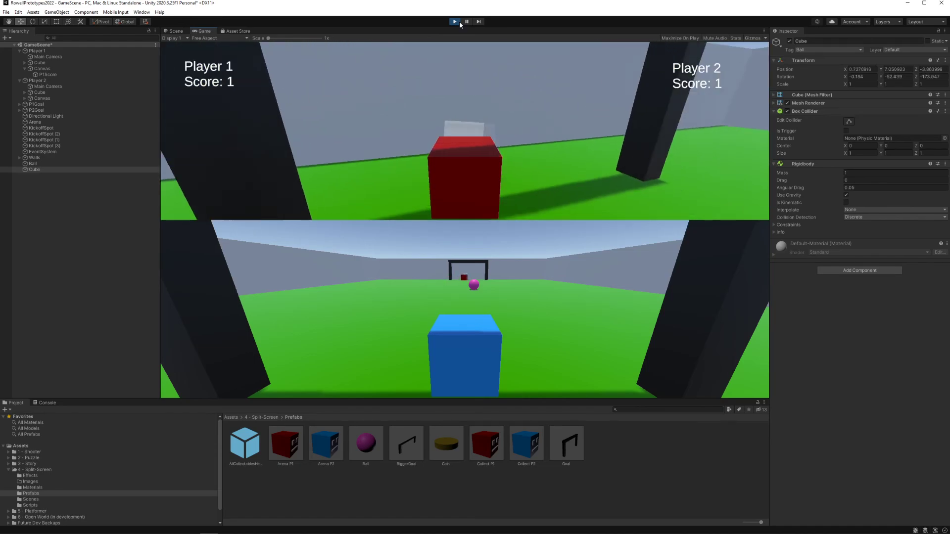
# Step: Back Player 1 out of the goal, turn it towards the respawned cube, and stop play mode
pyautogui.press('s')
pyautogui.press('d')
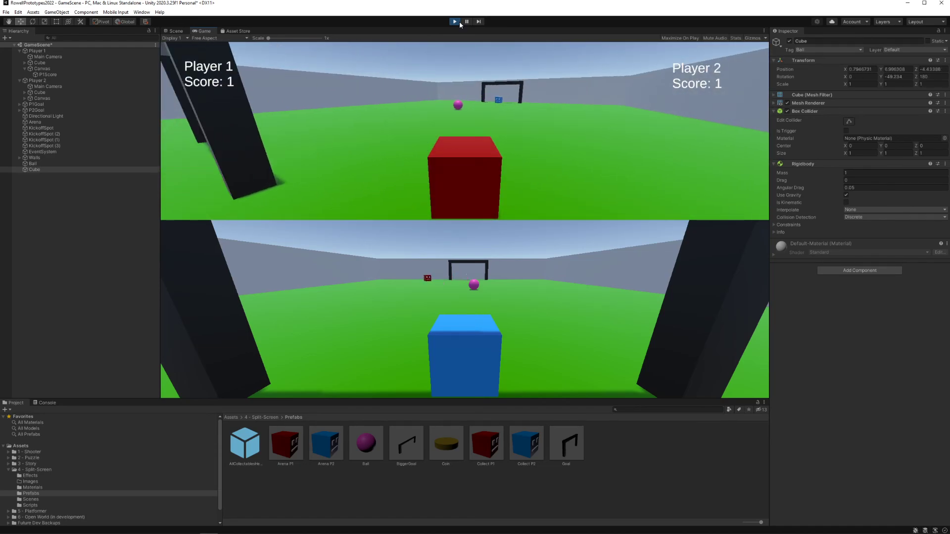
pyautogui.press('d')
pyautogui.press('d')
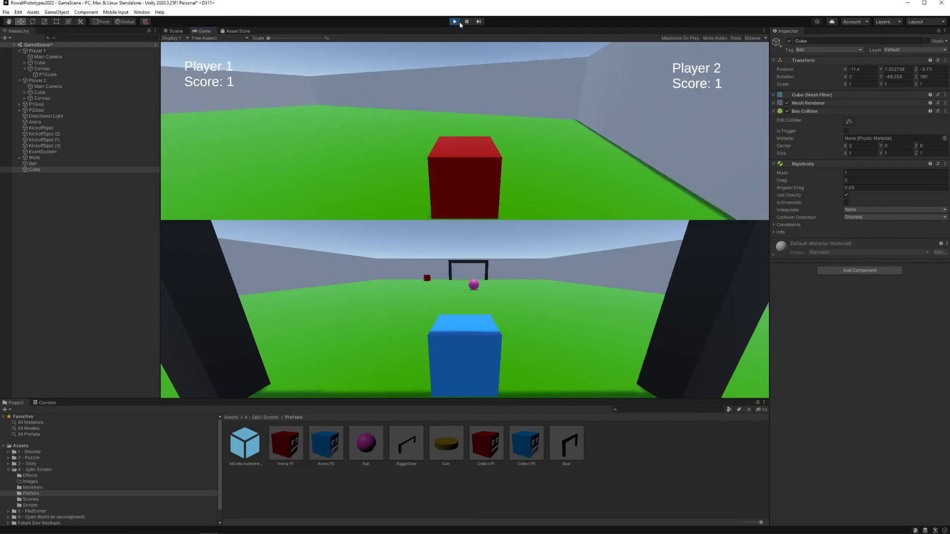
pyautogui.press('a')
pyautogui.press('w')
pyautogui.press('w')
pyautogui.press('a')
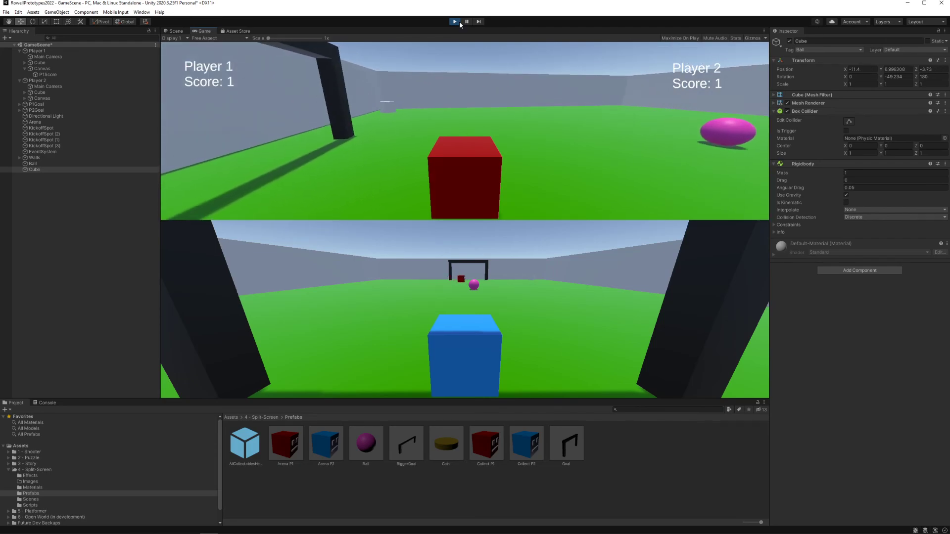
pyautogui.press('d')
pyautogui.click(458, 23)
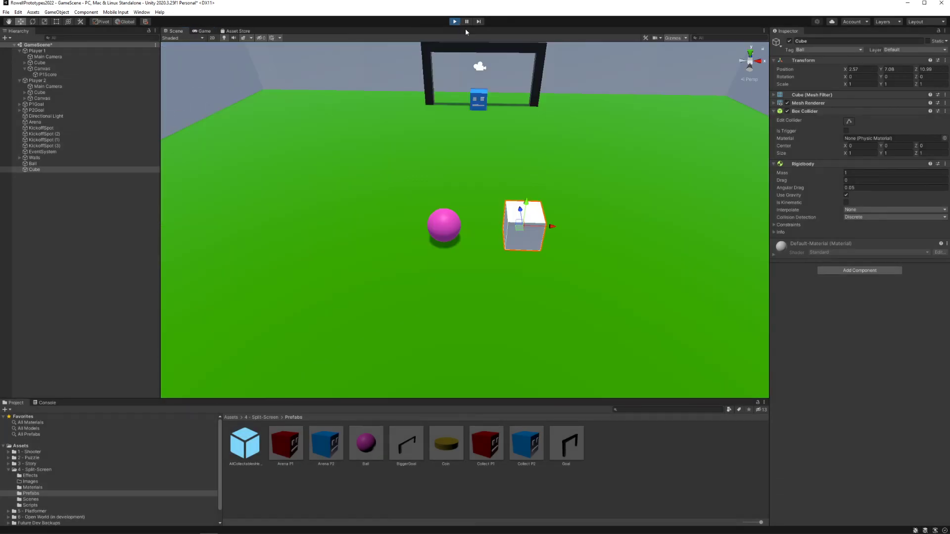
# Step: Clear the selection in the scene and save GameScene with the cube ball included
pyautogui.click(447, 231)
pyautogui.click(536, 226)
pyautogui.moveTo(550, 197); pyautogui.dragTo(452, 271, button='right')
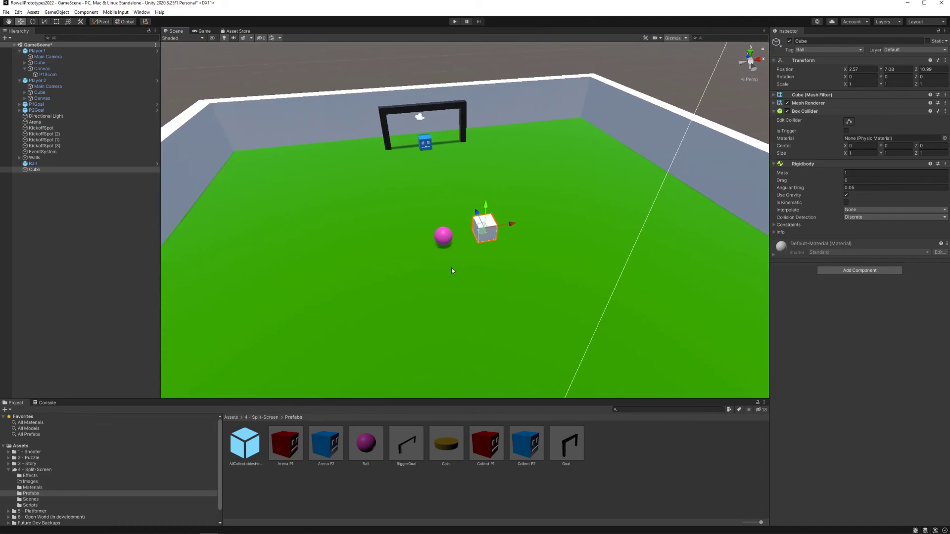
pyautogui.click(375, 69)
pyautogui.moveTo(478, 209); pyautogui.dragTo(510, 237, button='right')
pyautogui.hotkey('ctrl', 's')
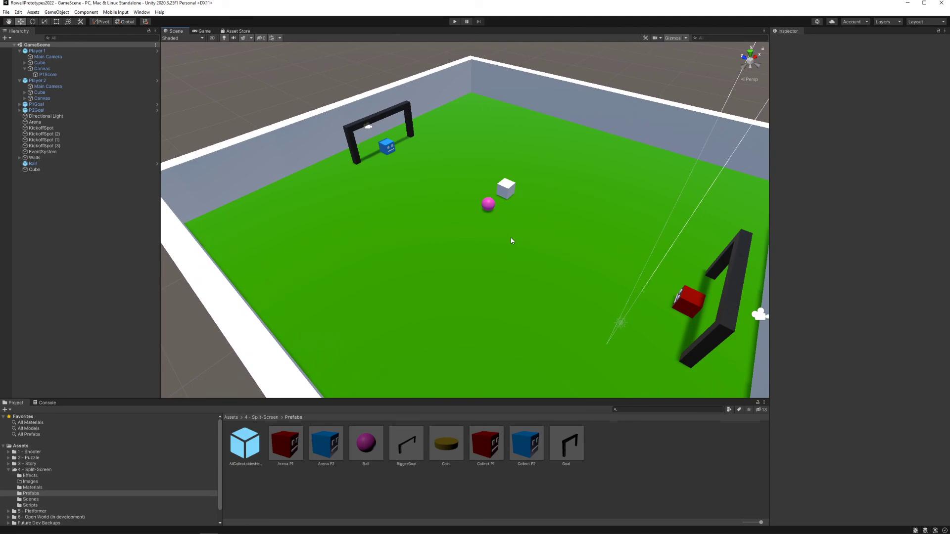
# Step: Delete the Cube object from the scene and save GameScene
pyautogui.moveTo(511, 238); pyautogui.dragTo(556, 250, button='right')
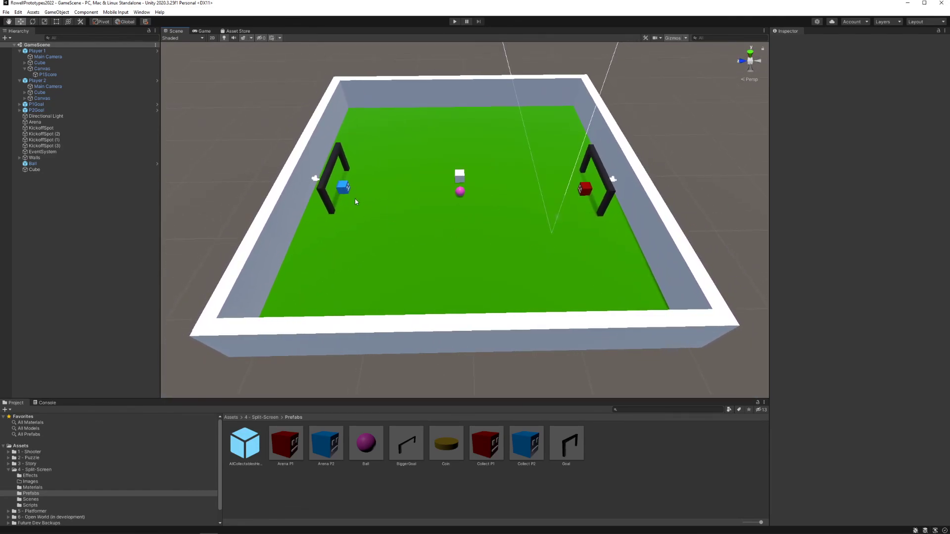
pyautogui.click(69, 170)
pyautogui.press('Delete')
pyautogui.hotkey('ctrl', 's')
# Step: Collapse the Player 2 and Player 1 objects in the scene hierarchy
pyautogui.click(19, 80)
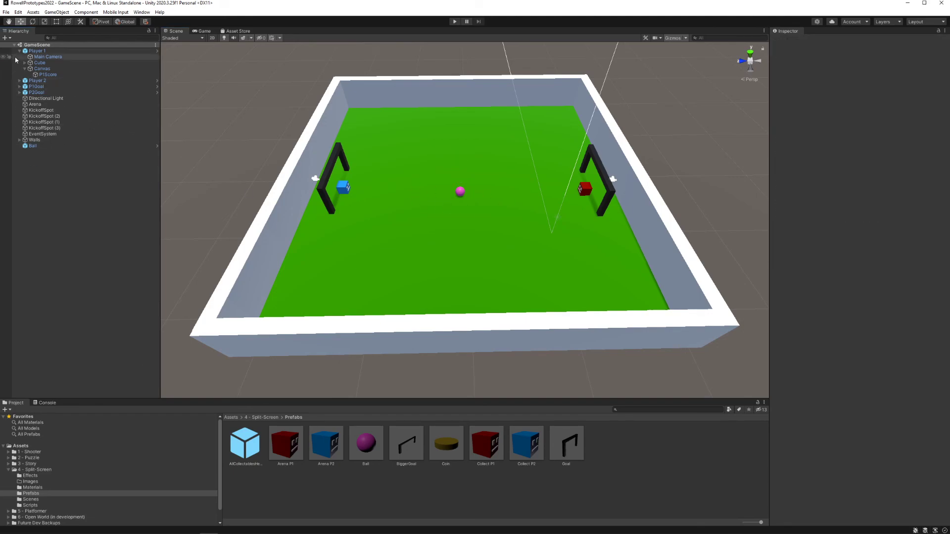
pyautogui.click(20, 51)
pyautogui.moveTo(492, 210)
pyautogui.mouseDown(button='right')
pyautogui.moveTo(446, 202)
pyautogui.moveTo(512, 233)
pyautogui.moveTo(486, 212)
pyautogui.moveTo(506, 221)
pyautogui.moveTo(485, 223)
pyautogui.mouseUp(button='right')
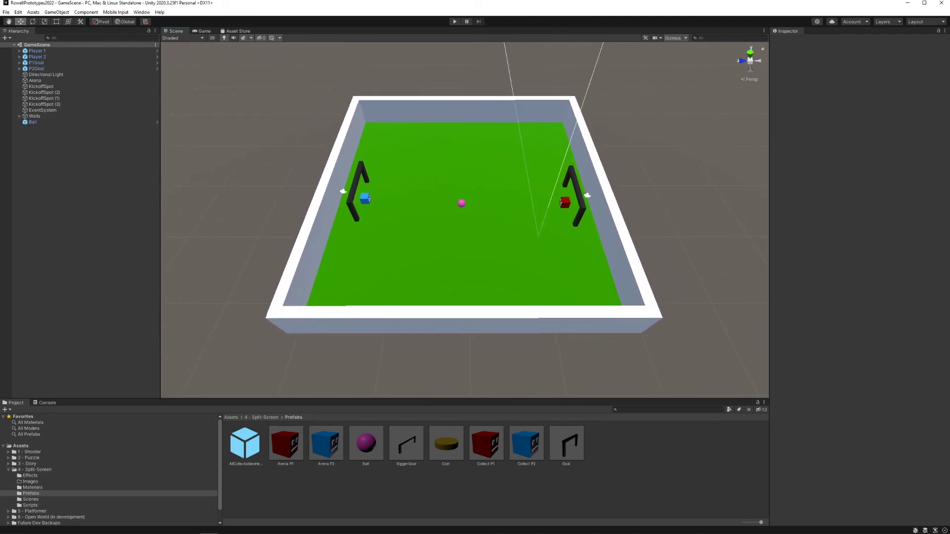